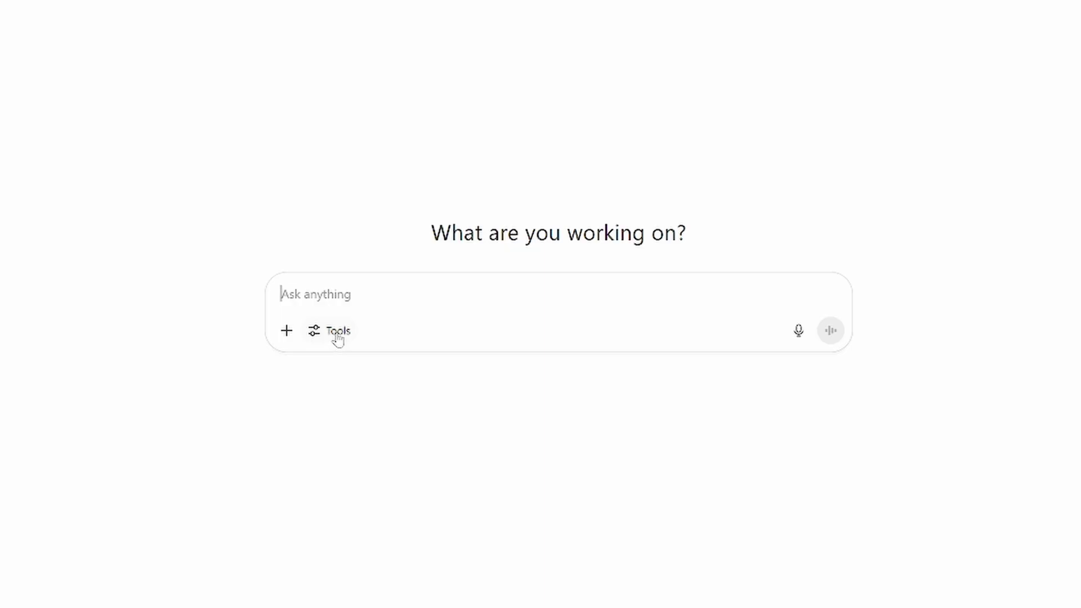
Turn on Agent mode for the new chat.
{"action": "left_click", "coordinate": [337, 333]}
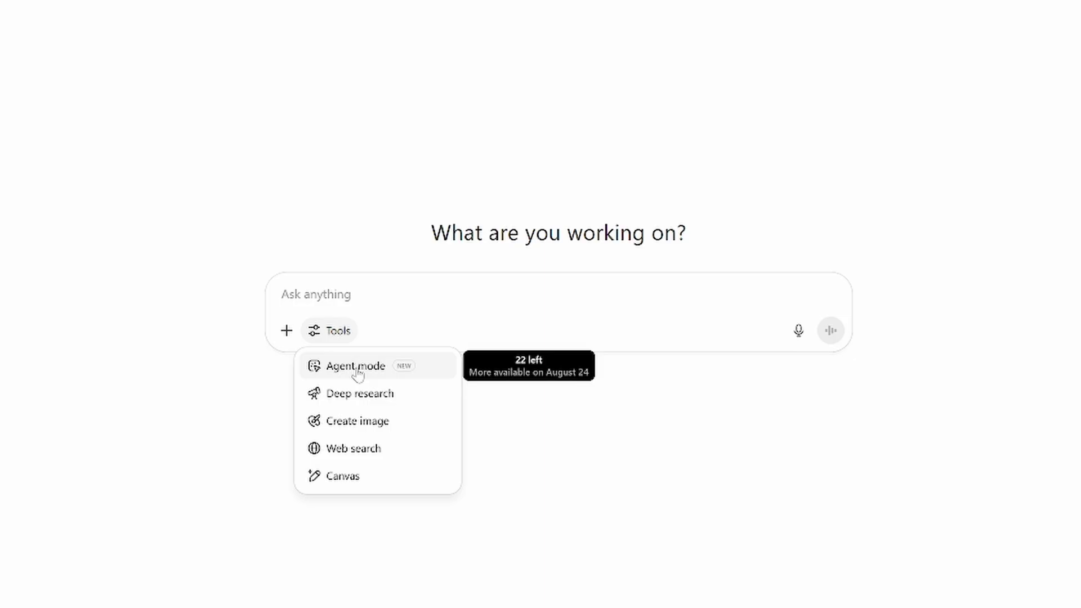
{"action": "left_click", "coordinate": [358, 372]}
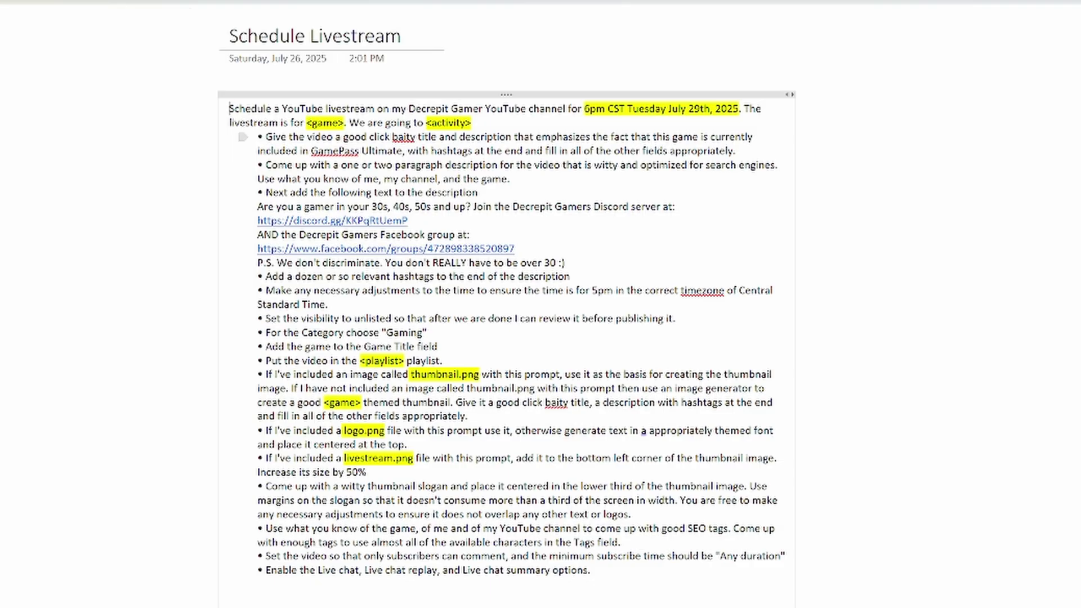
Copy the whole Schedule Livestream note into the agent's task prompt and remove the image pasted along with it.
{"action": "key", "text": "ctrl+a"}
{"action": "right_click", "coordinate": [409, 164]}
{"action": "left_click", "coordinate": [463, 244]}
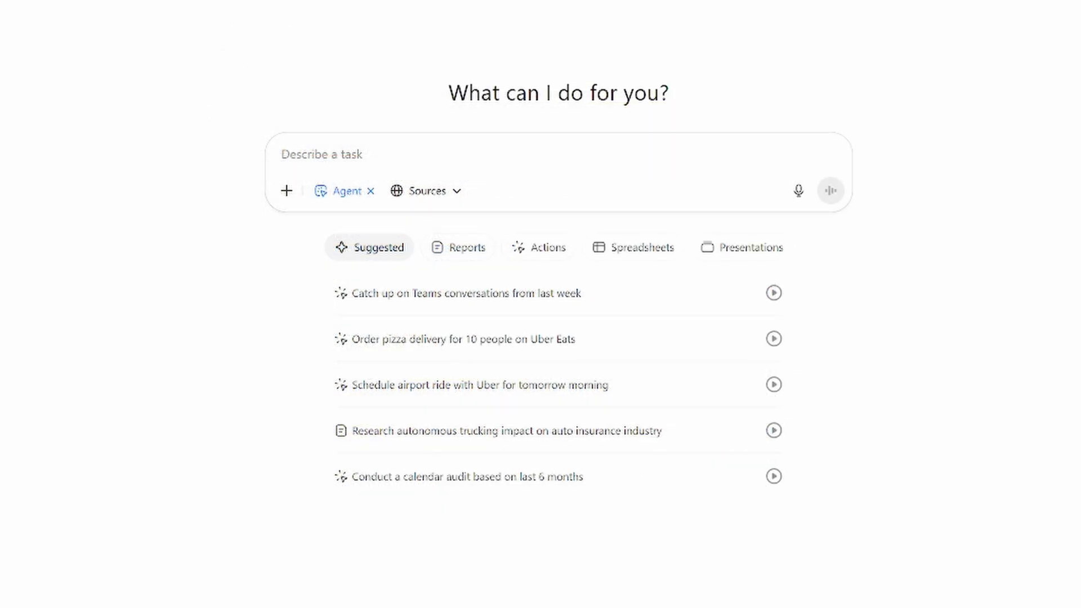
{"action": "right_click", "coordinate": [426, 151]}
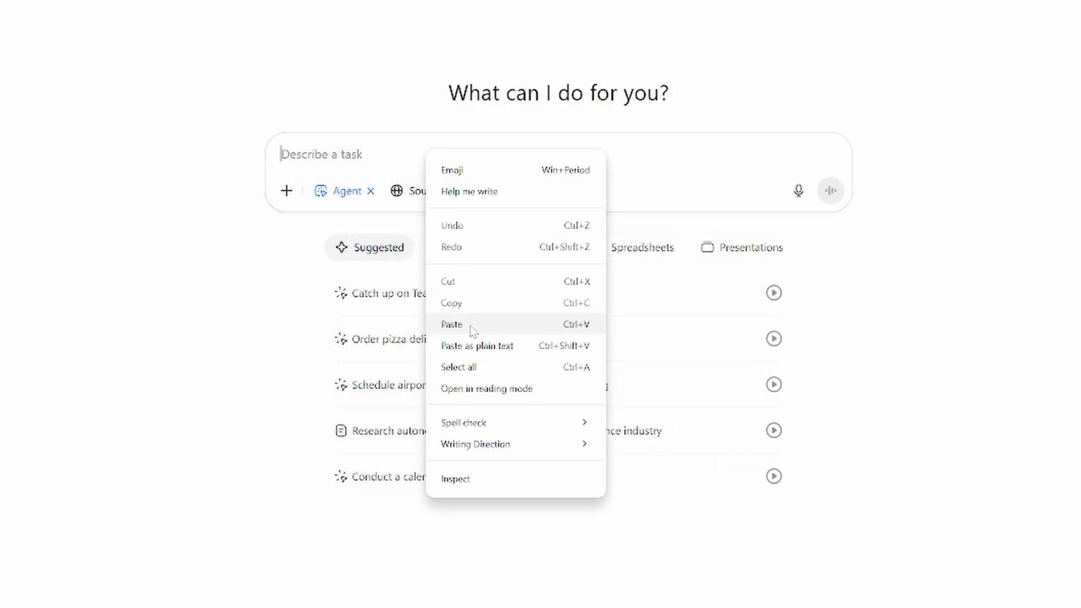
{"action": "left_click", "coordinate": [452, 324]}
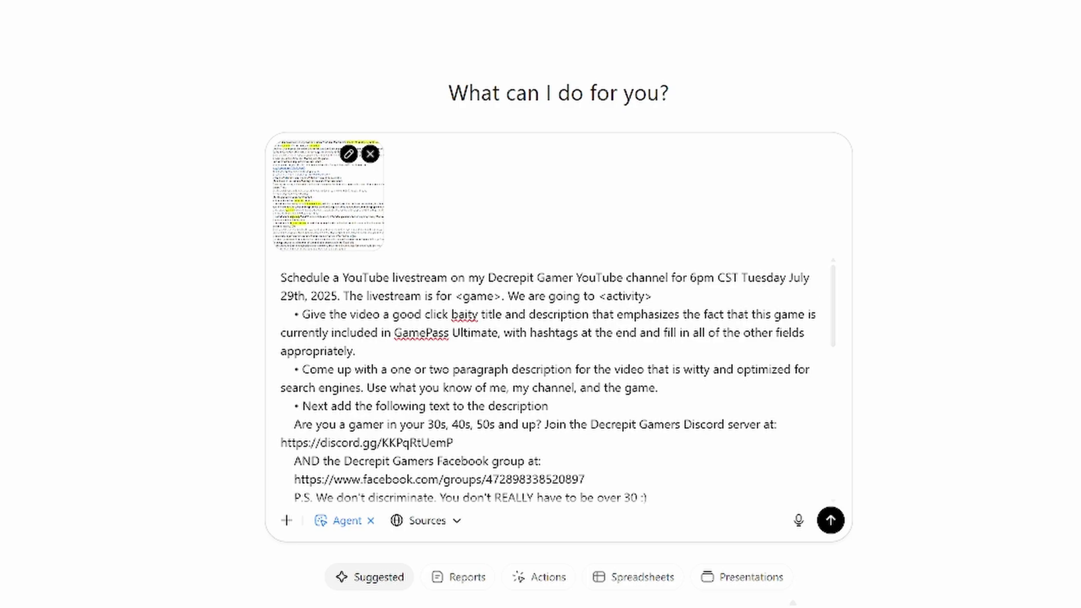
{"action": "left_click", "coordinate": [370, 153]}
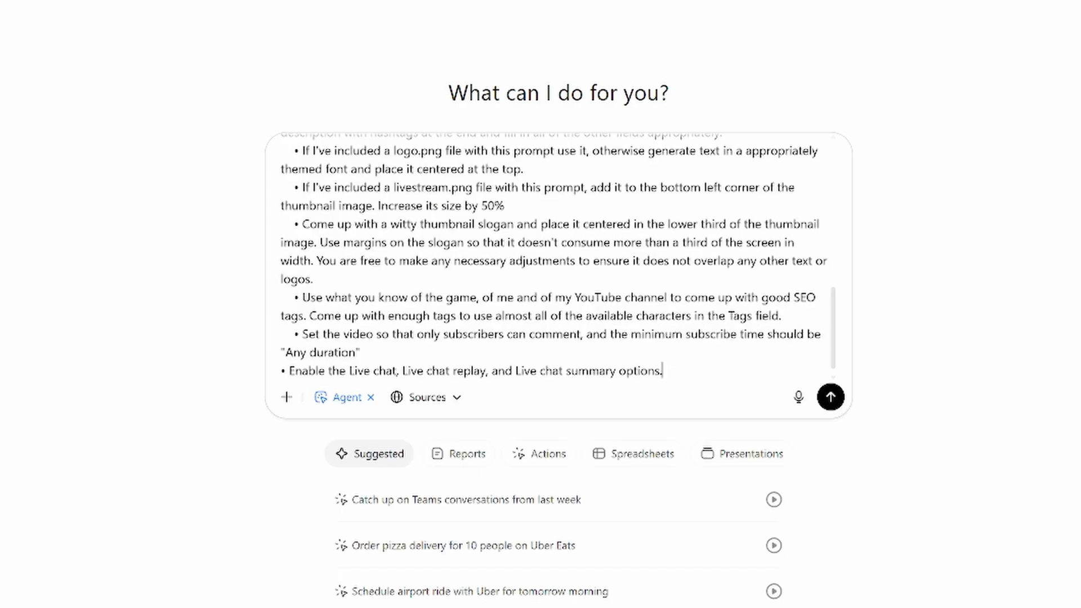
Replace the <game> placeholder in the prompt's opening paragraph with "The Ascent" in quotation marks.
{"action": "scroll", "coordinate": [559, 256], "scroll_direction": "up", "scroll_amount": 7}
{"action": "left_click_drag", "start_coordinate": [455, 172], "coordinate": [501, 172]}
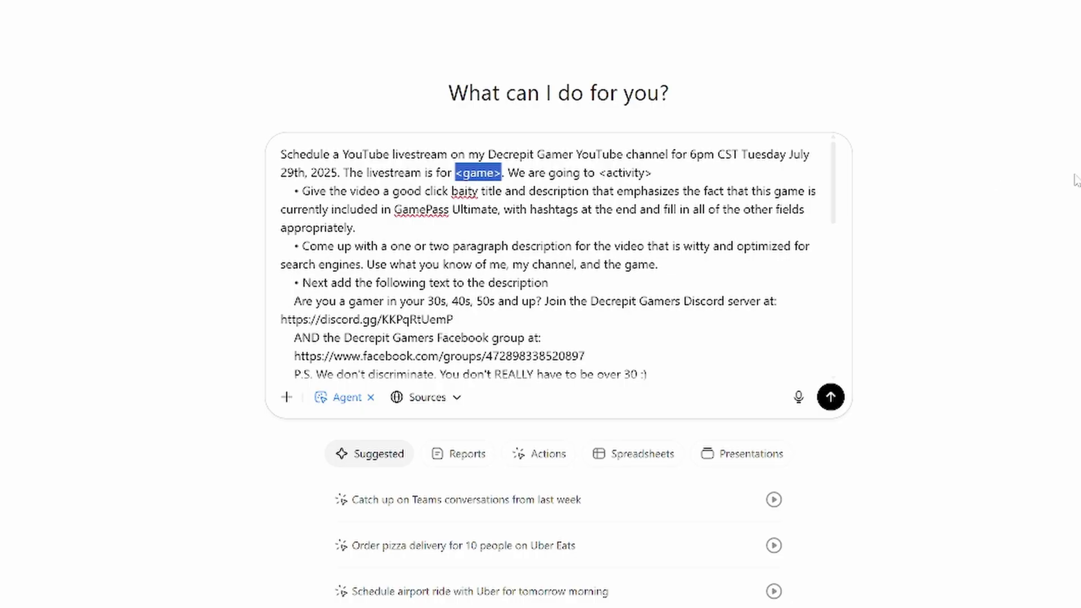
{"action": "type", "text": "\"The Asc"}
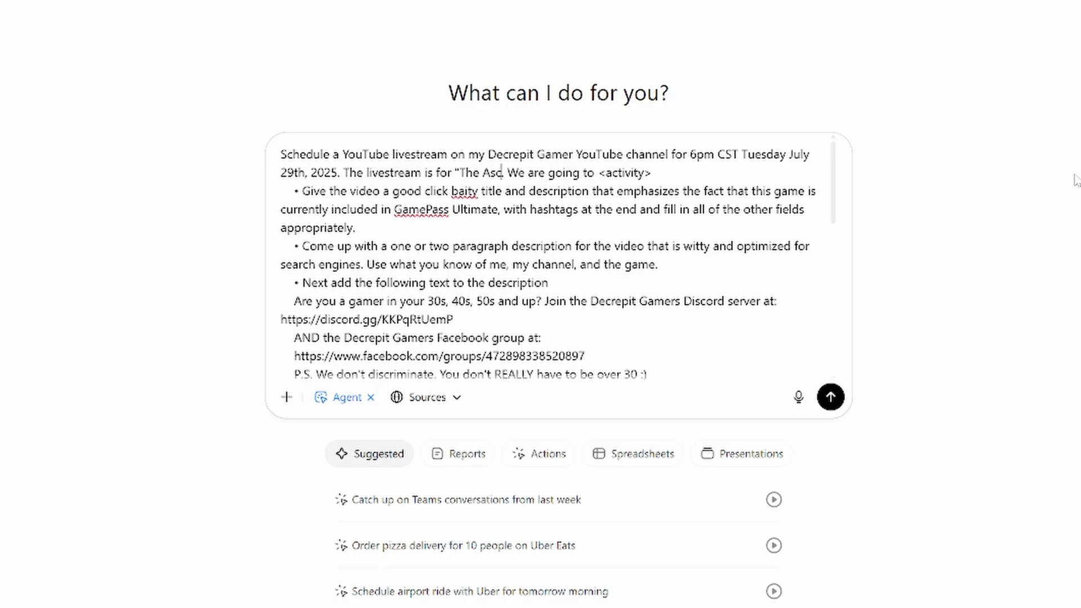
{"action": "type", "text": "ent\""}
Replace the <activity> placeholder with: continue our playthrough of the game from the previous two livestreams in which I covered "The Ascent".
{"action": "key", "text": "ctrl+Right"}
{"action": "key", "text": "ctrl+Right"}
{"action": "key", "text": "ctrl+Right"}
{"action": "key", "text": "ctrl+Right"}
{"action": "key", "text": "ctrl+Right"}
{"action": "key", "text": "ctrl+Right"}
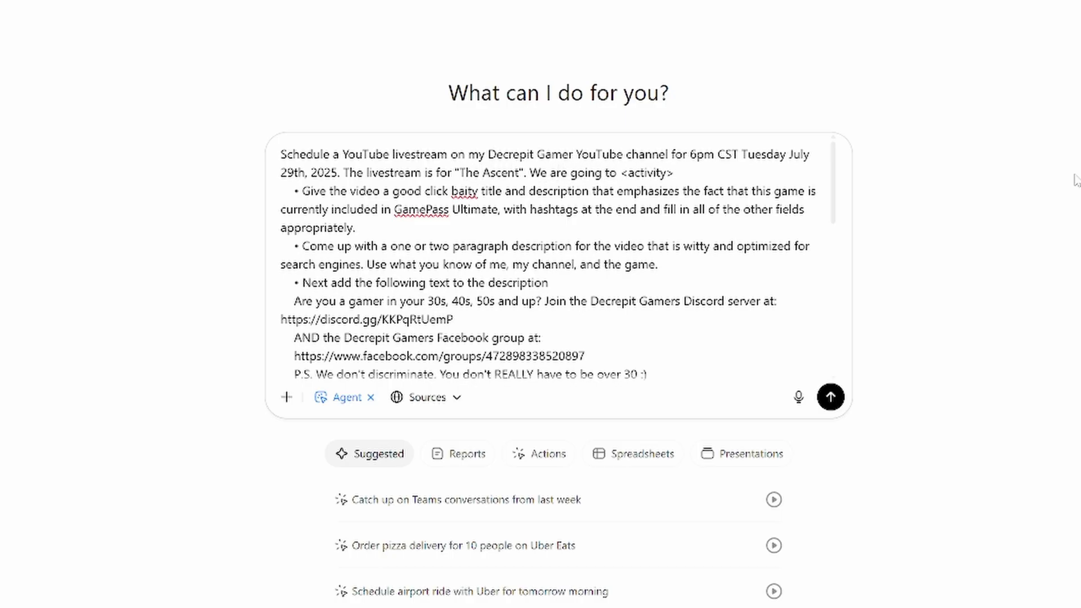
{"action": "key", "text": "BackSpace"}
{"action": "key", "text": "BackSpace"}
{"action": "key", "text": "BackSpace"}
{"action": "key", "text": "BackSpace"}
{"action": "key", "text": "BackSpace"}
{"action": "key", "text": "BackSpace"}
{"action": "key", "text": "BackSpace"}
{"action": "key", "text": "BackSpace"}
{"action": "key", "text": "BackSpace"}
{"action": "type", "text": "continue our pla"}
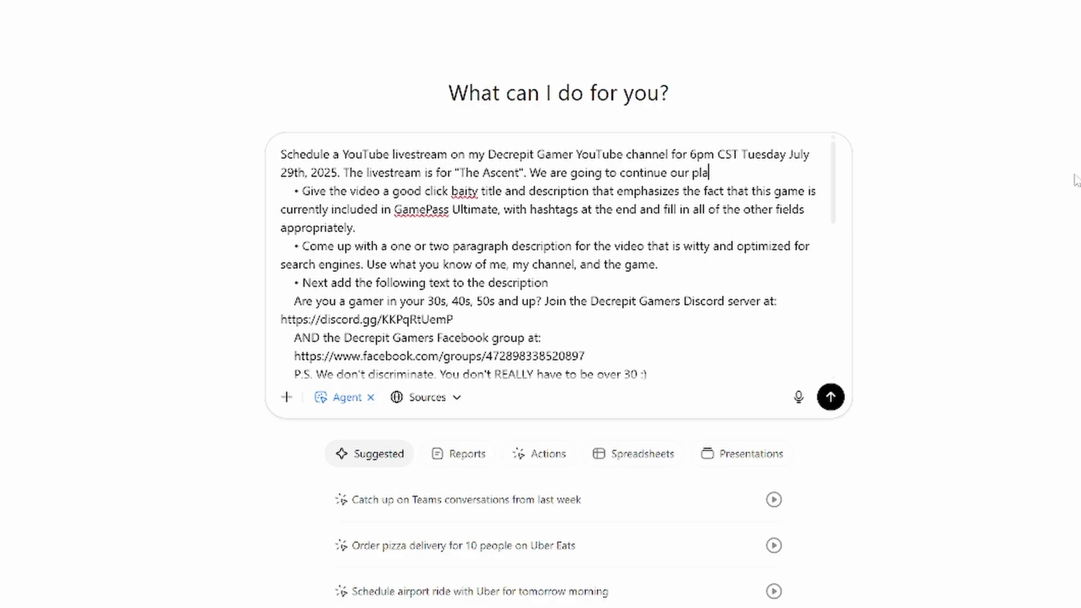
{"action": "type", "text": "ythrough of the ga"}
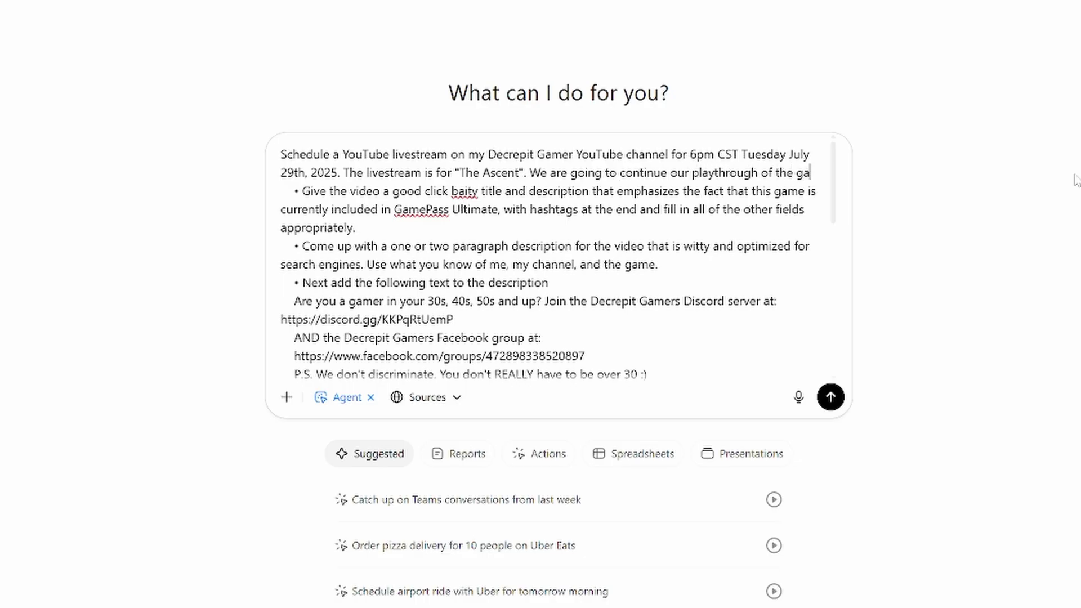
{"action": "type", "text": "me from the pre"}
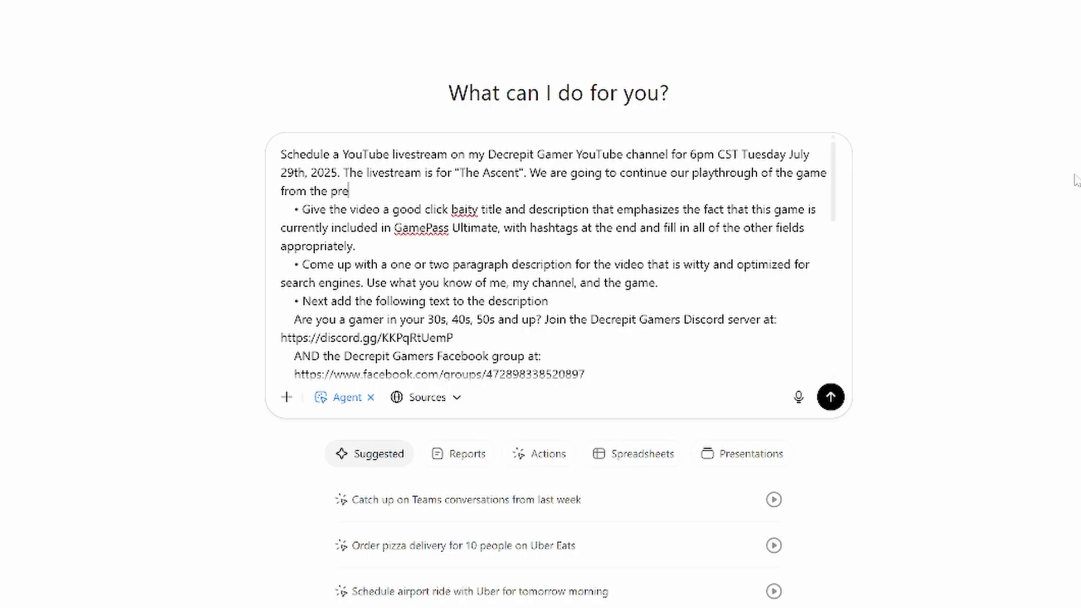
{"action": "type", "text": "vious two livestreams in wh"}
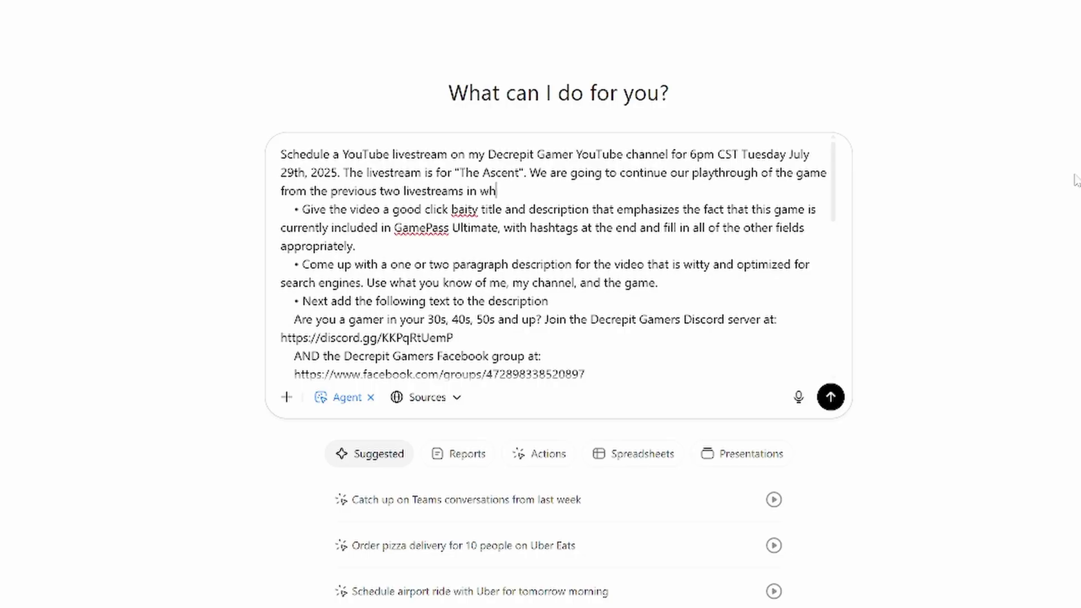
{"action": "type", "text": "ich I convered \"The"}
{"action": "type", "text": "Ascent\"."}
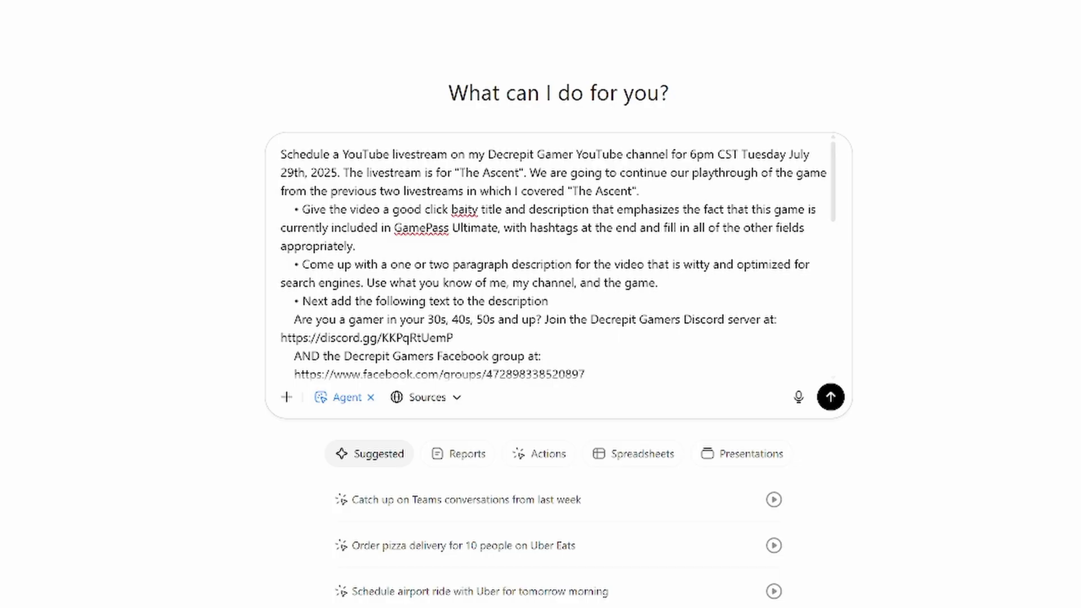
Review the prompt's instructions for the title, description paragraphs, Discord and Facebook text, and hashtags.
{"action": "left_click_drag", "start_coordinate": [302, 209], "coordinate": [356, 246]}
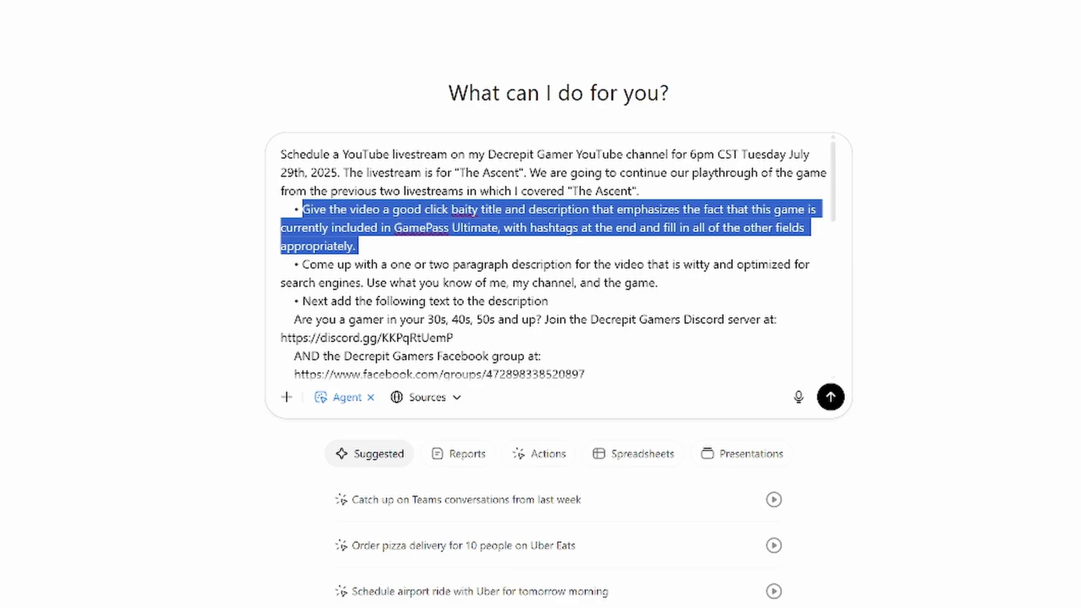
{"action": "scroll", "coordinate": [484, 236], "scroll_direction": "down", "scroll_amount": 1}
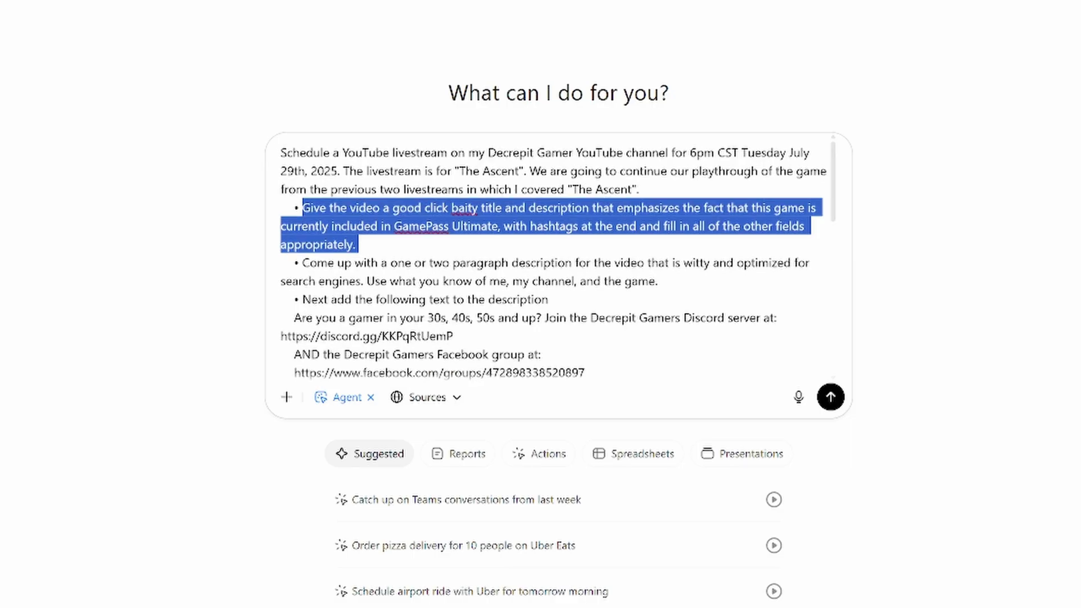
{"action": "triple_click", "coordinate": [484, 197]}
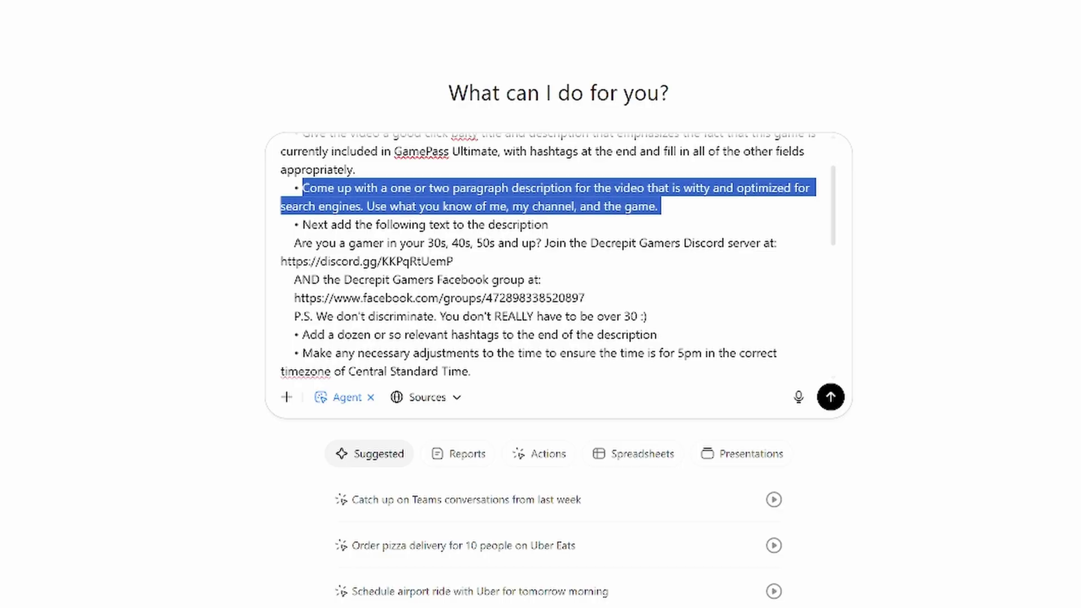
{"action": "left_click", "coordinate": [661, 206]}
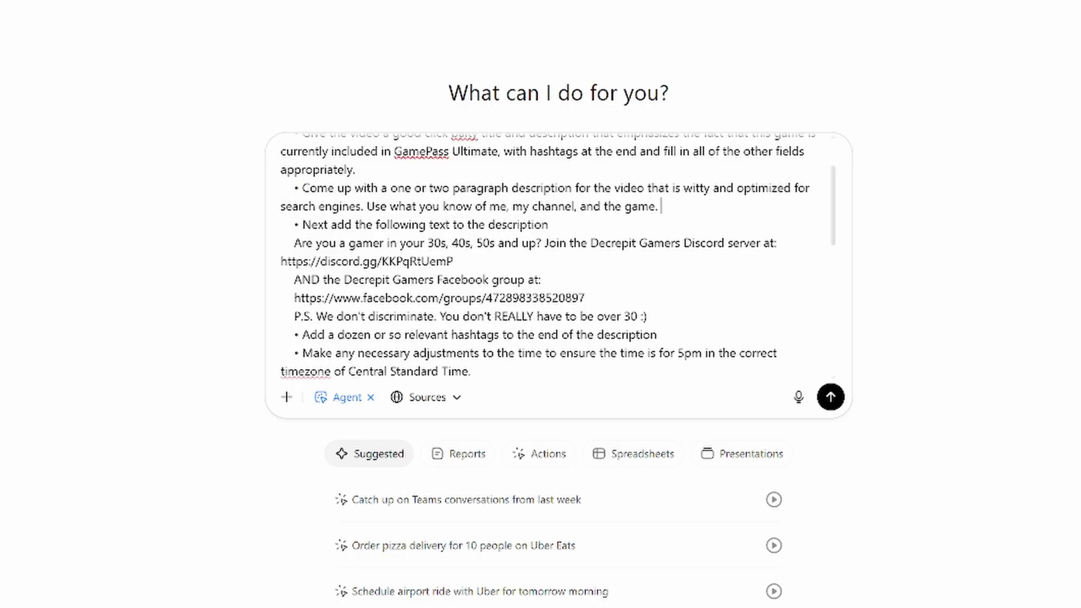
{"action": "left_click_drag", "start_coordinate": [294, 243], "coordinate": [649, 241]}
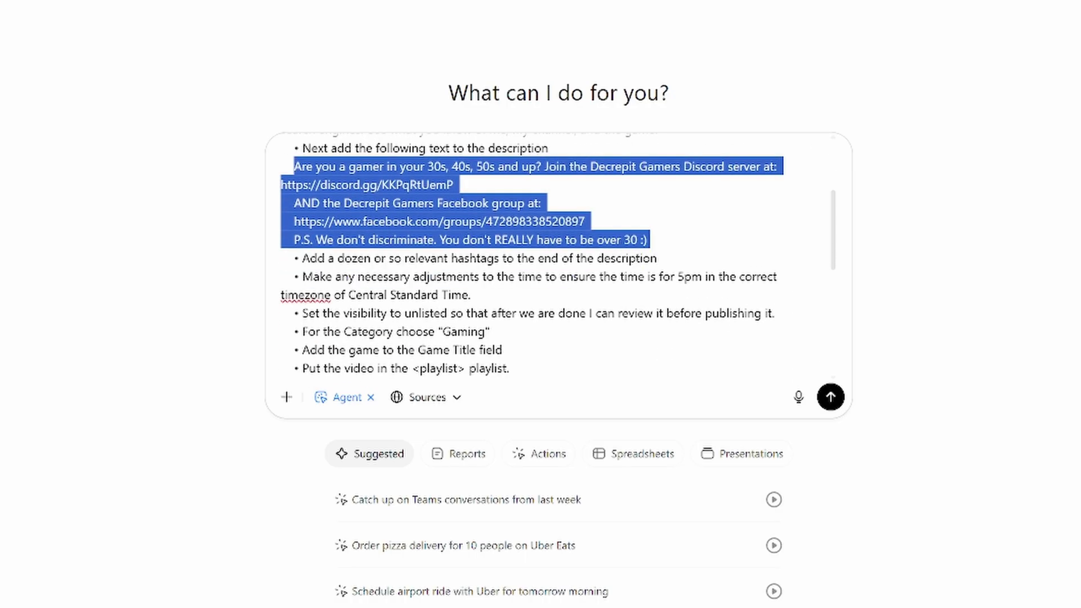
{"action": "left_click_drag", "start_coordinate": [302, 258], "coordinate": [659, 258]}
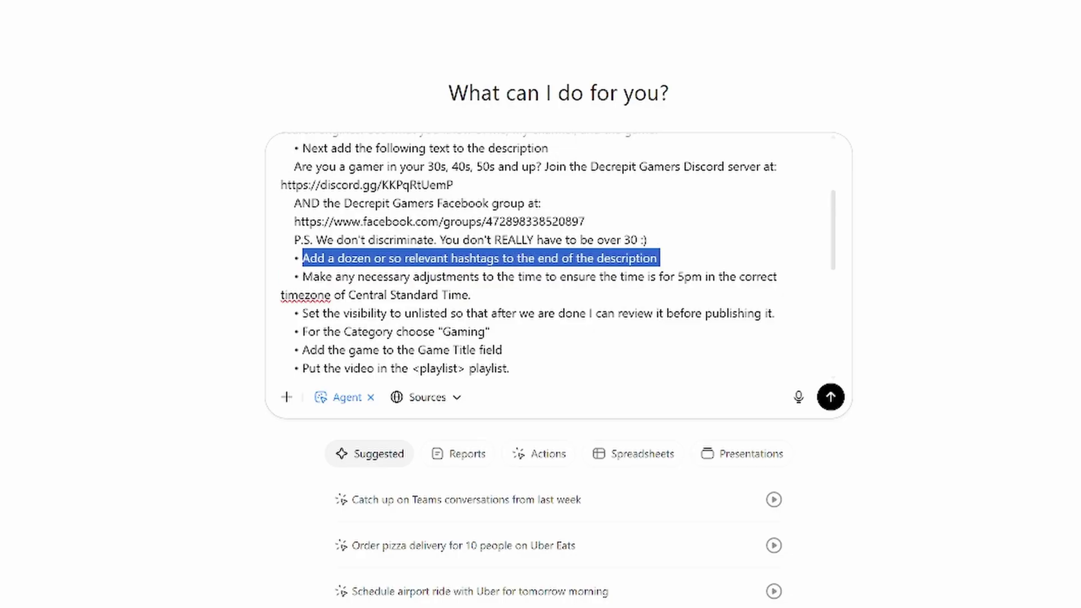
{"action": "scroll", "coordinate": [557, 253], "scroll_direction": "up", "scroll_amount": 3}
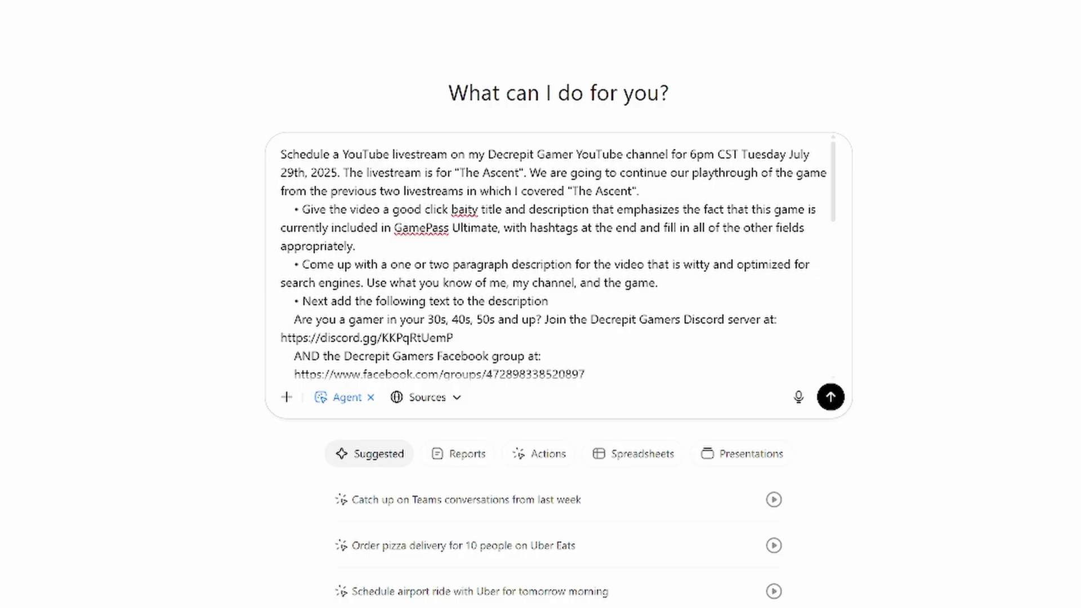
Copy "that emphasizes the fact that this game is currently included in GamePass Ultimate" into the paragraph-description bullet after "video," and follow it with "and".
{"action": "left_click_drag", "start_coordinate": [593, 209], "coordinate": [498, 228]}
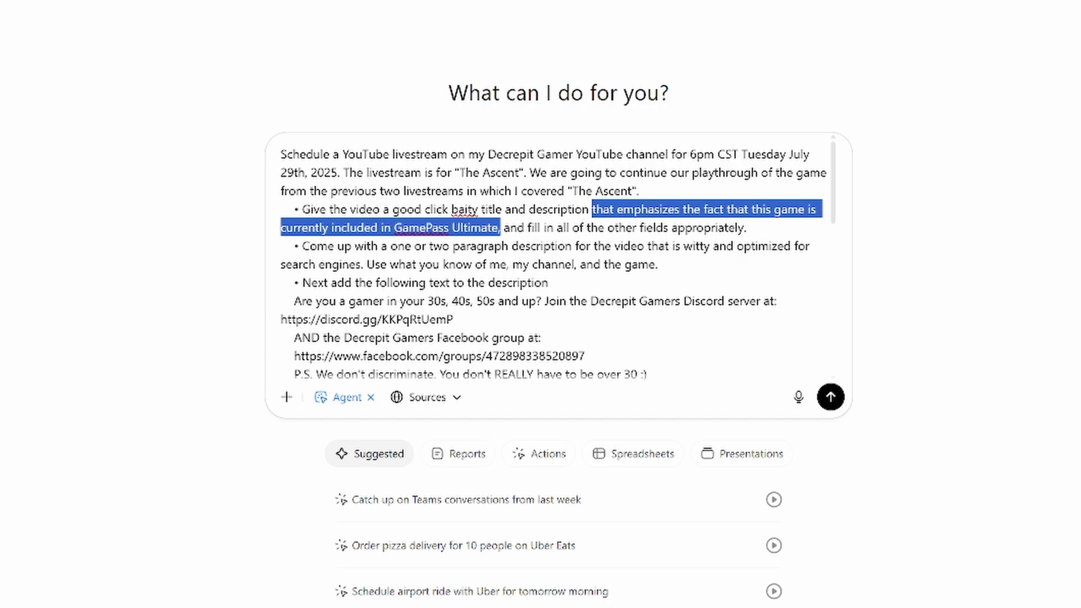
{"action": "right_click", "coordinate": [613, 217]}
{"action": "left_click", "coordinate": [658, 314]}
{"action": "left_click", "coordinate": [640, 246]}
{"action": "type", "text": ","}
{"action": "key", "text": "ctrl+v"}
{"action": "type", "text": "and"}
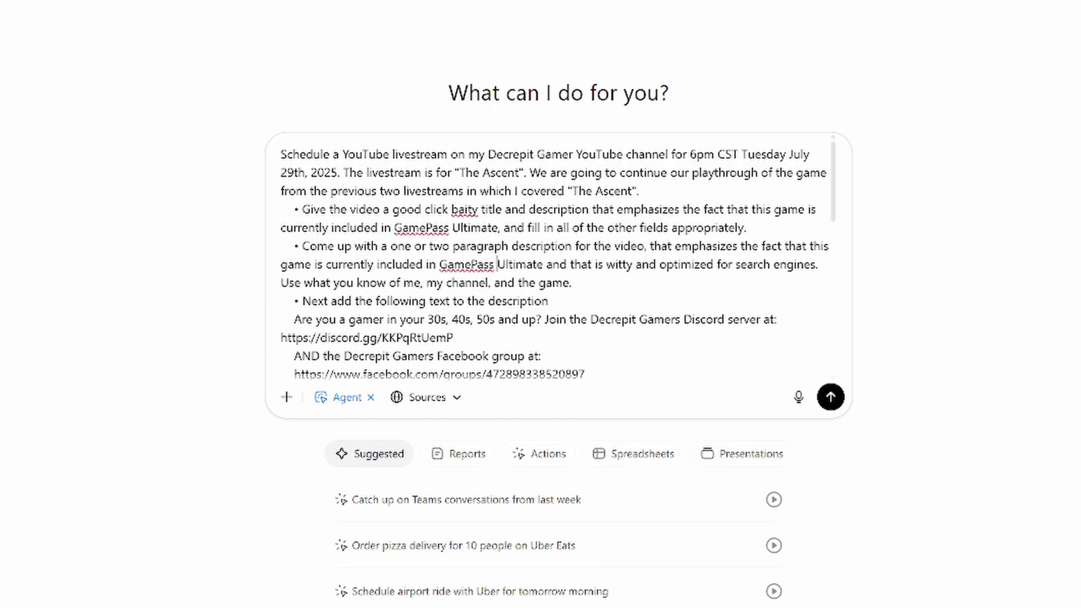
Delete the click-baity title bullet and reword the next one to "Come up with a witty title and a one or two paragraph description".
{"action": "left_click_drag", "start_coordinate": [302, 210], "coordinate": [605, 246]}
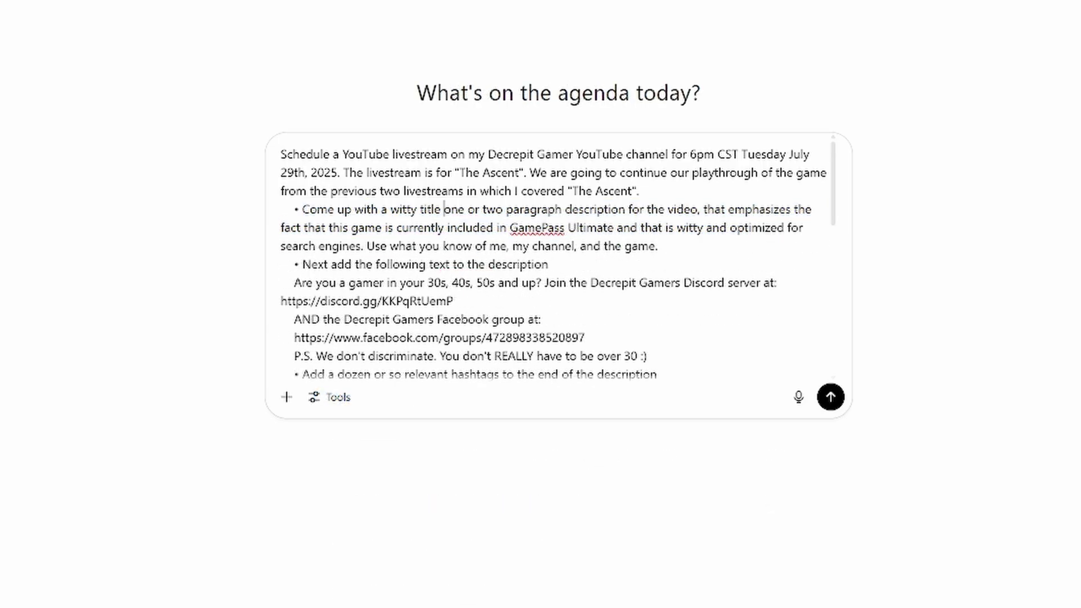
{"action": "left_click_drag", "start_coordinate": [310, 209], "coordinate": [423, 209]}
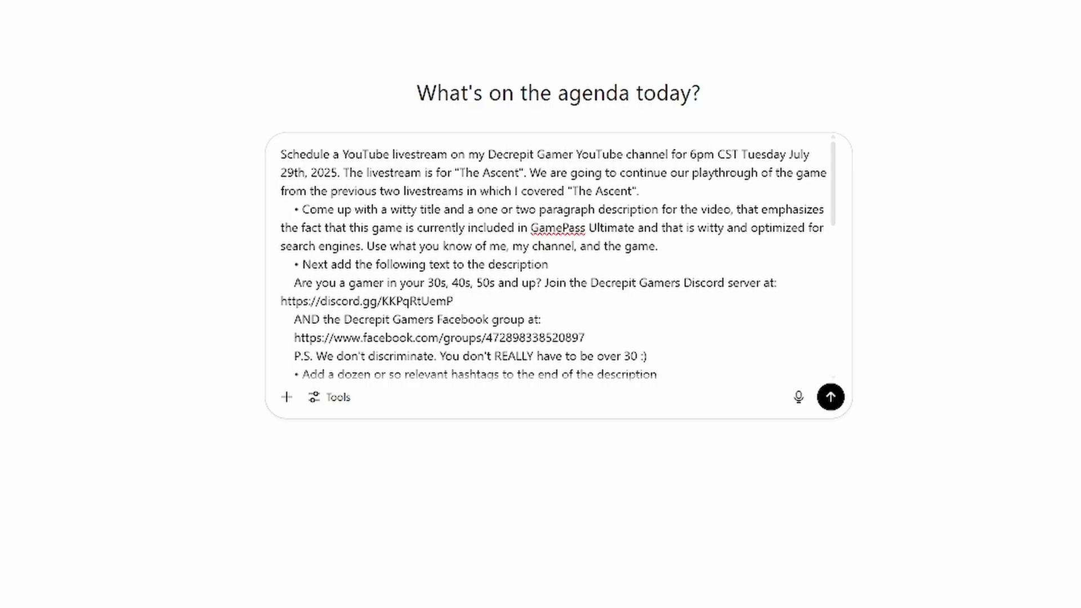
Remove "witty and" before "optimized for search engines" in the title and description bullet.
{"action": "key", "text": "BackSpace"}
{"action": "key", "text": "BackSpace"}
{"action": "key", "text": "BackSpace"}
{"action": "key", "text": "BackSpace"}
{"action": "key", "text": "BackSpace"}
{"action": "key", "text": "BackSpace"}
{"action": "key", "text": "BackSpace"}
{"action": "key", "text": "BackSpace"}
{"action": "key", "text": "BackSpace"}
{"action": "key", "text": "BackSpace"}
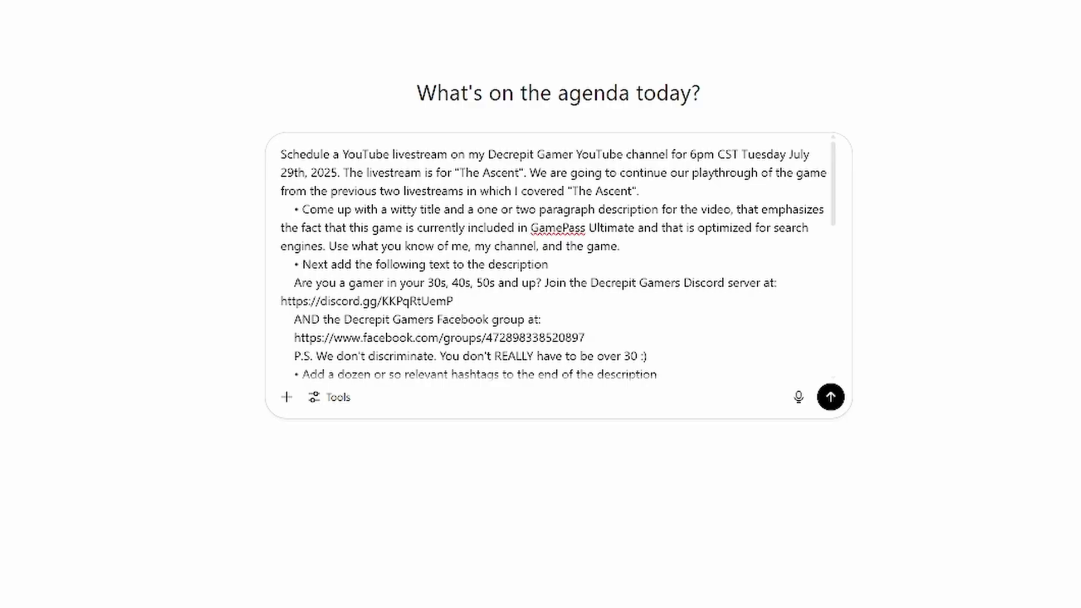
Remove "5pm in" from the time adjustment bullet so it reads "ensure the time is for the correct timezone".
{"action": "scroll", "coordinate": [558, 259], "scroll_direction": "down", "scroll_amount": 2}
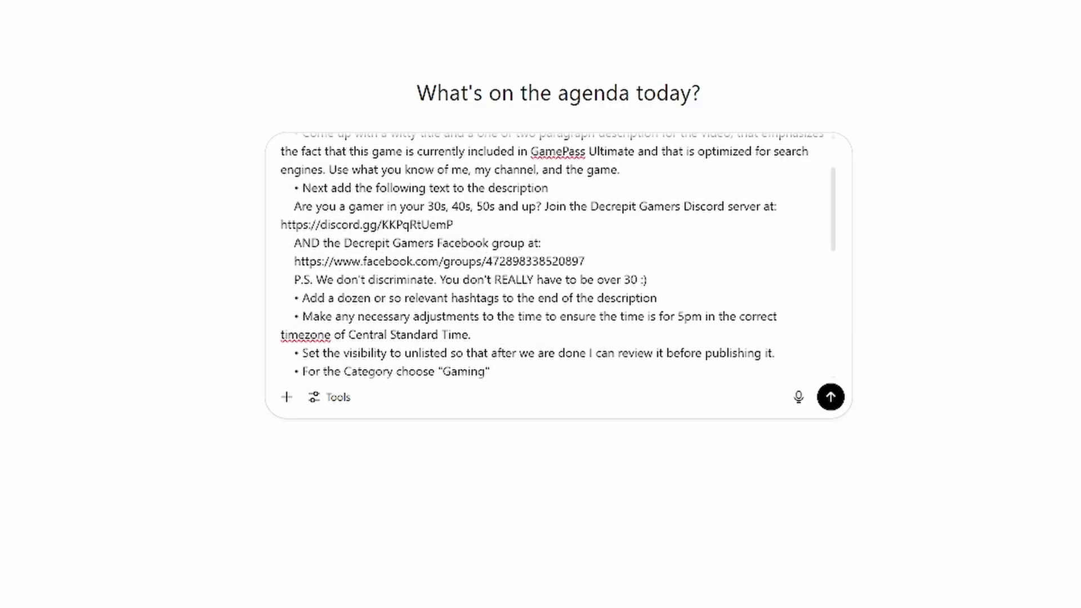
{"action": "left_click_drag", "start_coordinate": [303, 316], "coordinate": [471, 334]}
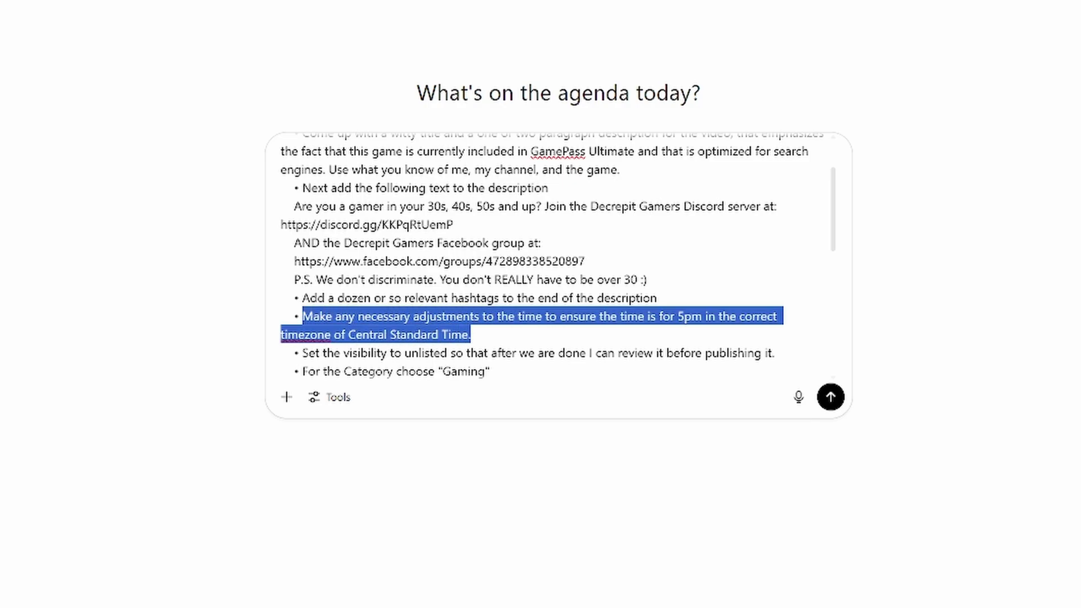
{"action": "left_click", "coordinate": [651, 315]}
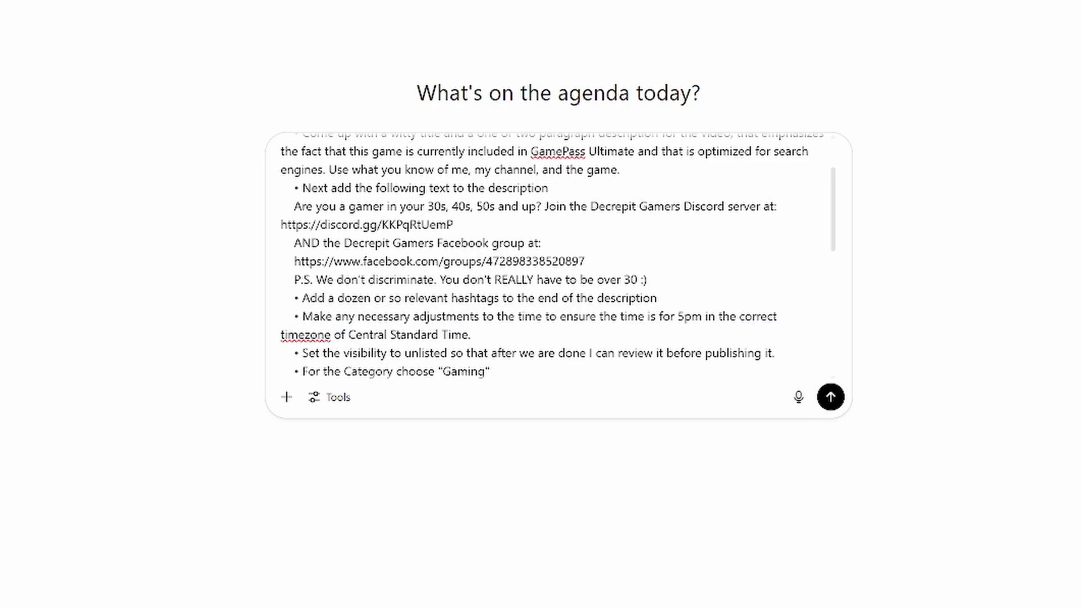
{"action": "key", "text": "BackSpace"}
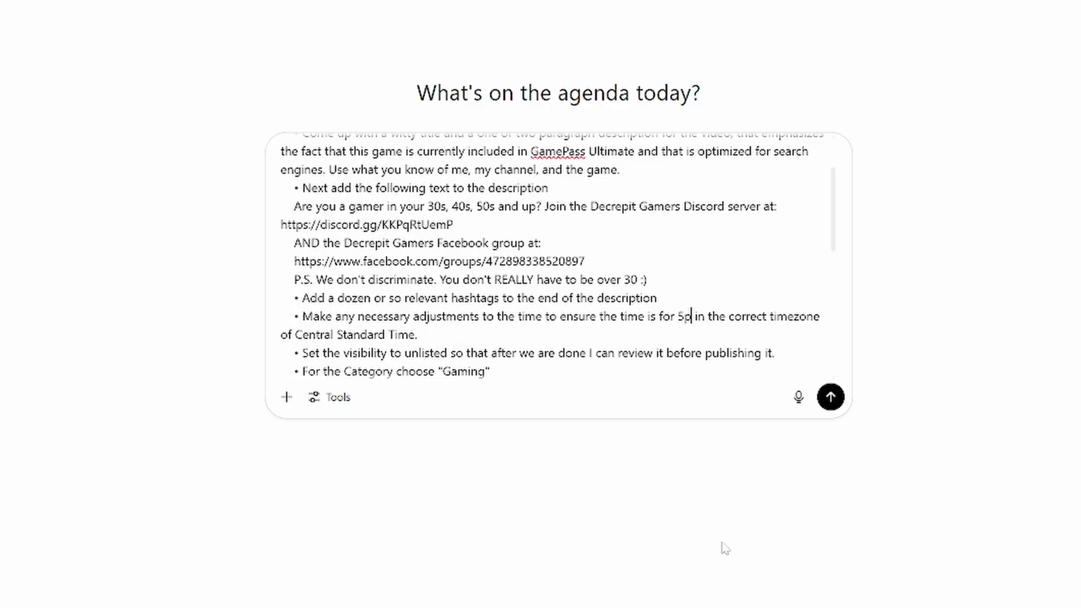
{"action": "key", "text": "BackSpace"}
{"action": "key", "text": "BackSpace"}
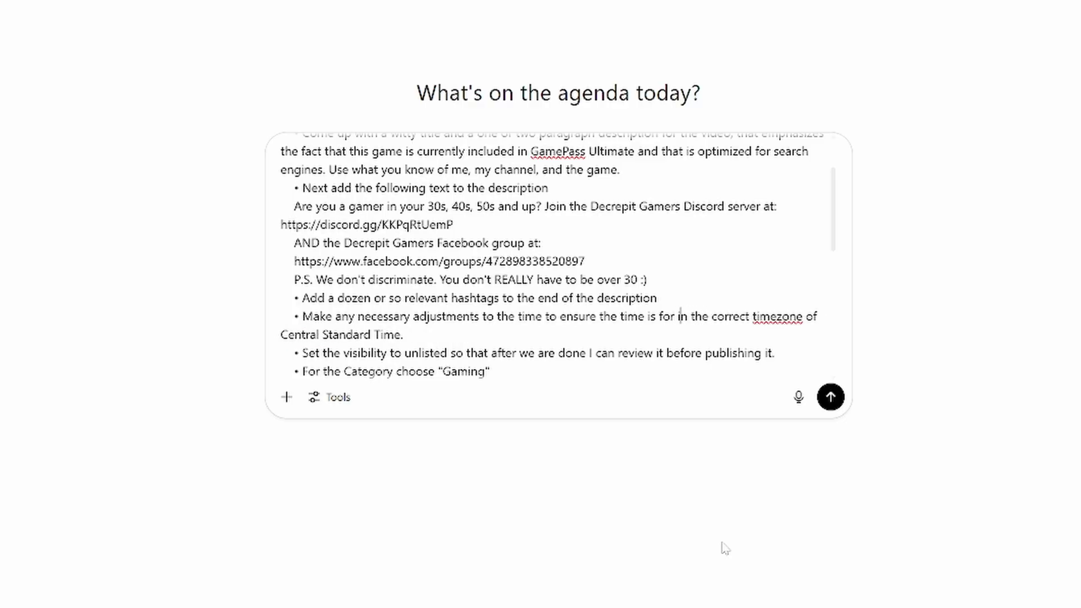
{"action": "key", "text": "Right"}
{"action": "key", "text": "Right"}
{"action": "key", "text": "Delete"}
{"action": "key", "text": "BackSpace"}
{"action": "key", "text": "BackSpace"}
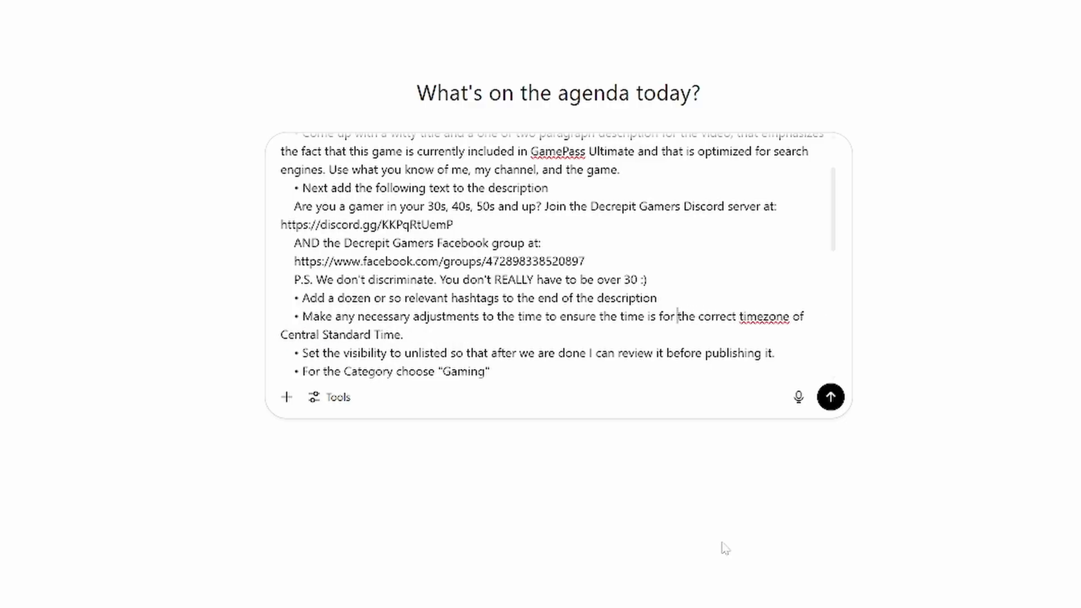
Insert "correct" before "game" in the bullet about the Game Title field.
{"action": "key", "text": "Right"}
{"action": "key", "text": "Right"}
{"action": "key", "text": "Right"}
{"action": "key", "text": "Right"}
{"action": "key", "text": "Right"}
{"action": "key", "text": "Right"}
{"action": "key", "text": "Right"}
{"action": "key", "text": "Right"}
{"action": "key", "text": "Right"}
{"action": "key", "text": "Right"}
{"action": "key", "text": "Right"}
{"action": "key", "text": "Right"}
{"action": "key", "text": "Right"}
{"action": "key", "text": "Right"}
{"action": "key", "text": "Right"}
{"action": "key", "text": "Right"}
{"action": "key", "text": "Right"}
{"action": "key", "text": "Right"}
{"action": "key", "text": "Right"}
{"action": "key", "text": "Right"}
{"action": "key", "text": "Right"}
{"action": "key", "text": "Right"}
{"action": "key", "text": "Right"}
{"action": "key", "text": "Right"}
{"action": "key", "text": "Right"}
{"action": "key", "text": "Right"}
{"action": "key", "text": "Right"}
{"action": "key", "text": "Right"}
{"action": "key", "text": "Right"}
{"action": "key", "text": "Right"}
{"action": "key", "text": "Right"}
{"action": "key", "text": "Right"}
{"action": "key", "text": "Right"}
{"action": "key", "text": "Right"}
{"action": "key", "text": "Right"}
{"action": "key", "text": "Right"}
{"action": "key", "text": "Right"}
{"action": "key", "text": "Right"}
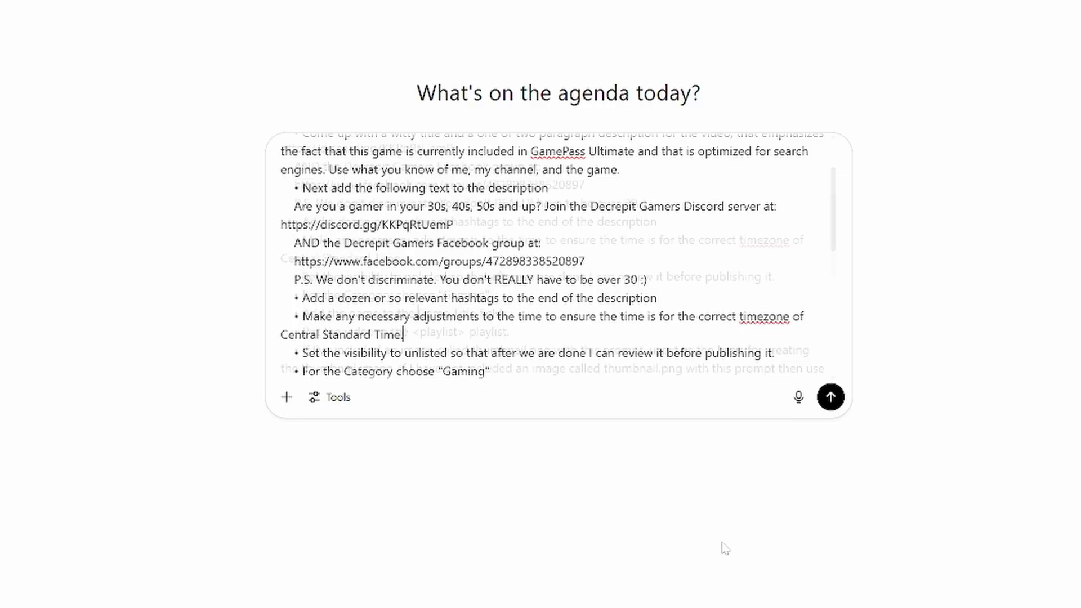
{"action": "key", "text": "Down"}
{"action": "key", "text": "Down"}
{"action": "key", "text": "Down"}
{"action": "key", "text": "Down"}
{"action": "key", "text": "Down"}
{"action": "key", "text": "Down"}
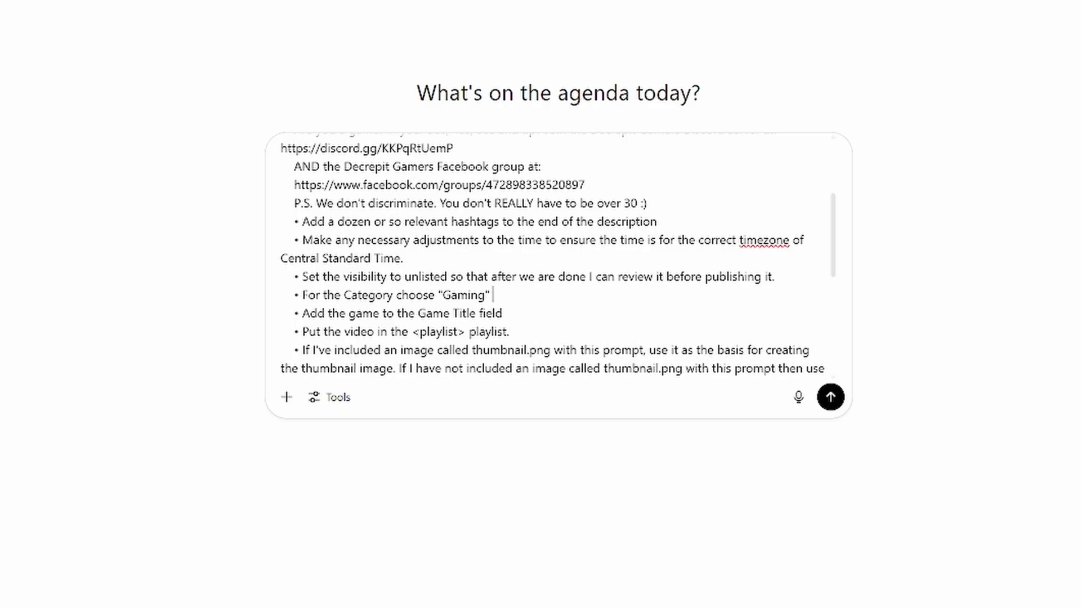
{"action": "left_click", "coordinate": [349, 312]}
{"action": "type", "text": "correct"}
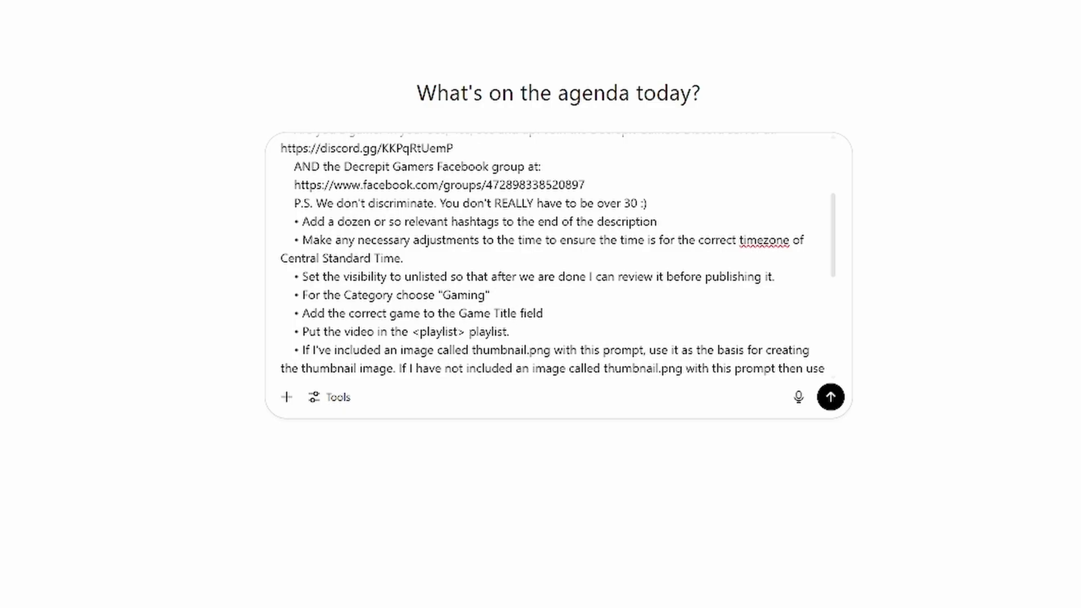
Replace the "<playlist>" placeholder in the playlist bullet with "Pancake Gaming".
{"action": "left_click_drag", "start_coordinate": [466, 332], "coordinate": [412, 331]}
{"action": "type", "text": "Pancake "}
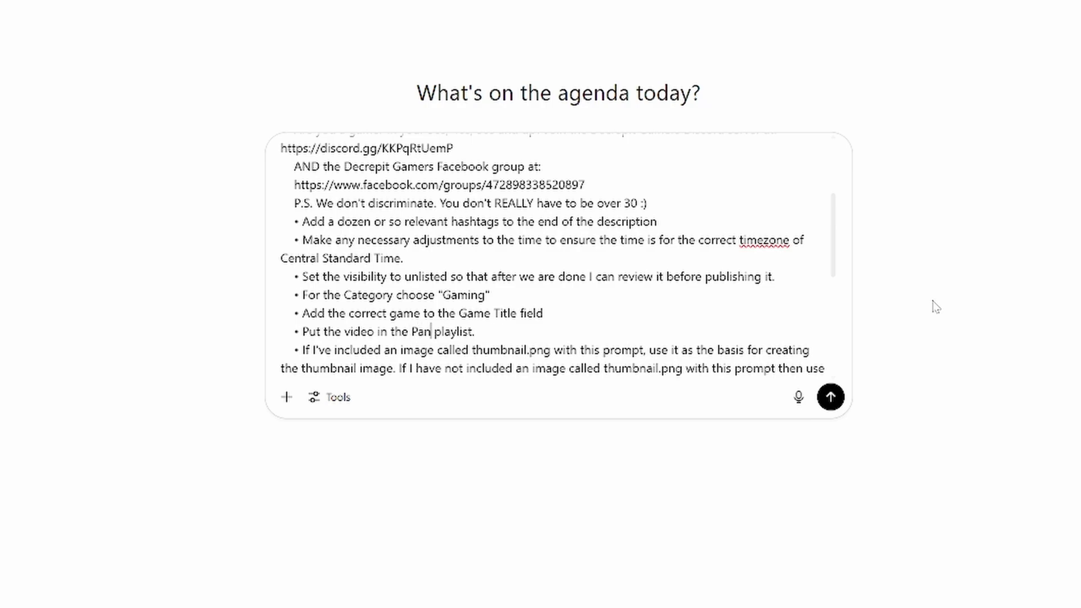
{"action": "type", "text": " Gaming"}
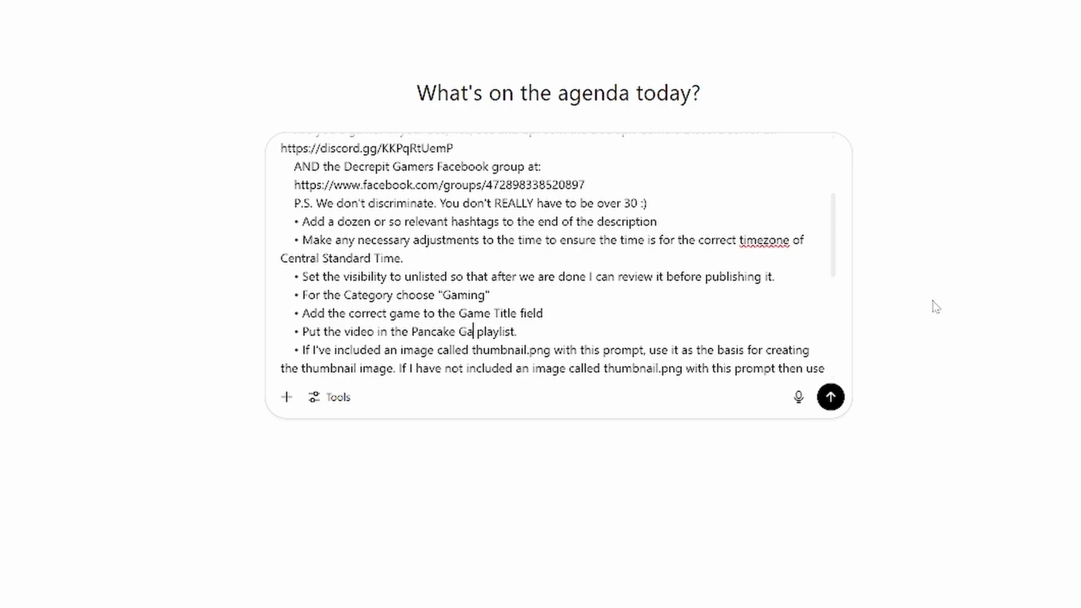
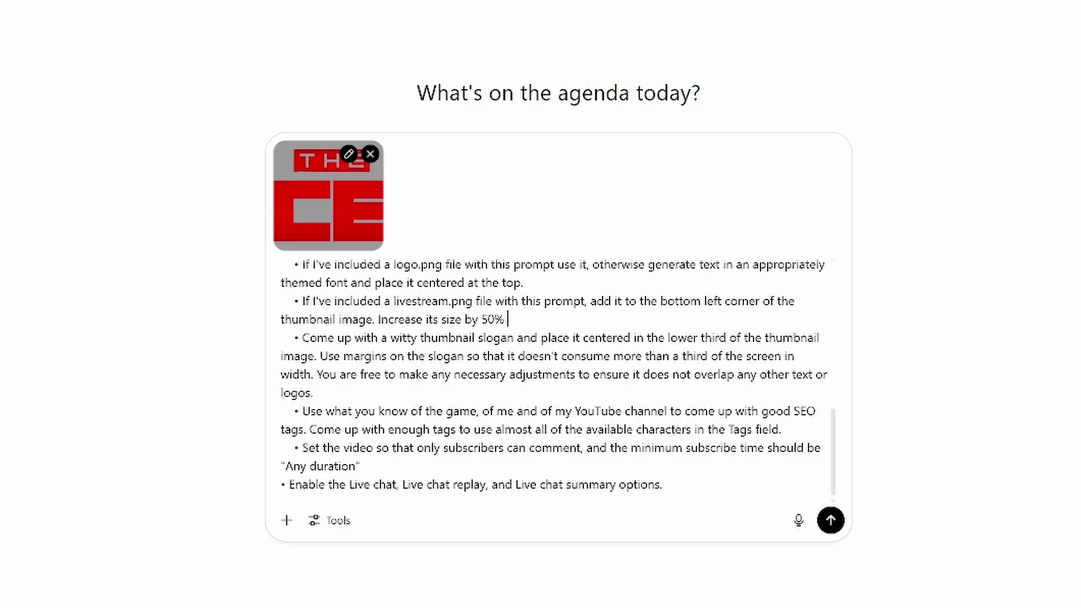
End the livestream.png bullet with a period directly after "Increase its size by 50%".
{"action": "key", "text": "BackSpace"}
{"action": "type", "text": "."}
Rename livestream1.png in the Images folder to livestream.png and attach it to the prompt.
{"action": "left_click", "coordinate": [286, 521]}
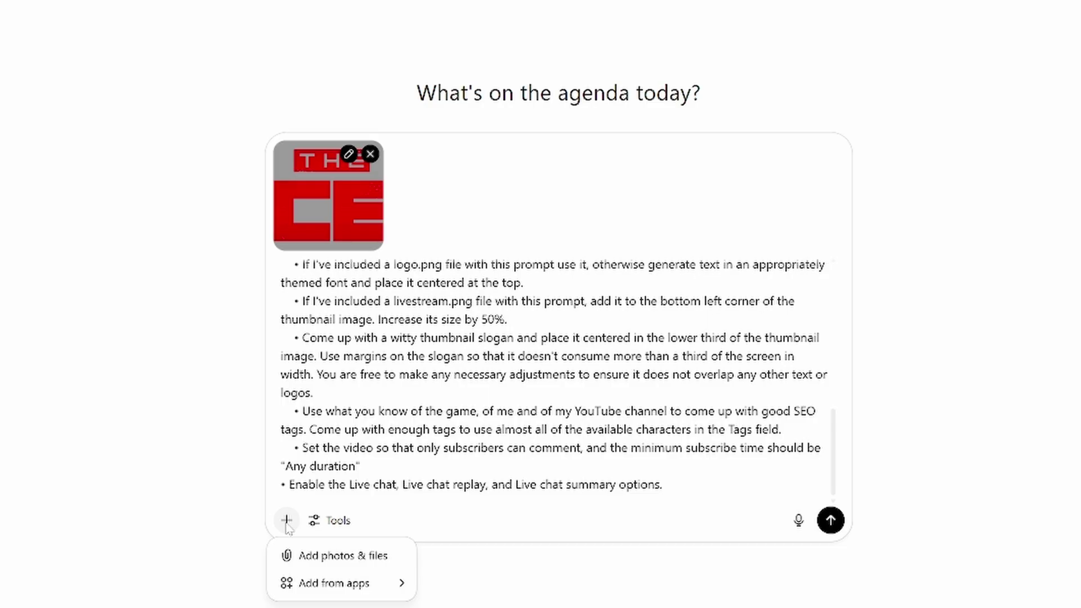
{"action": "left_click", "coordinate": [289, 554]}
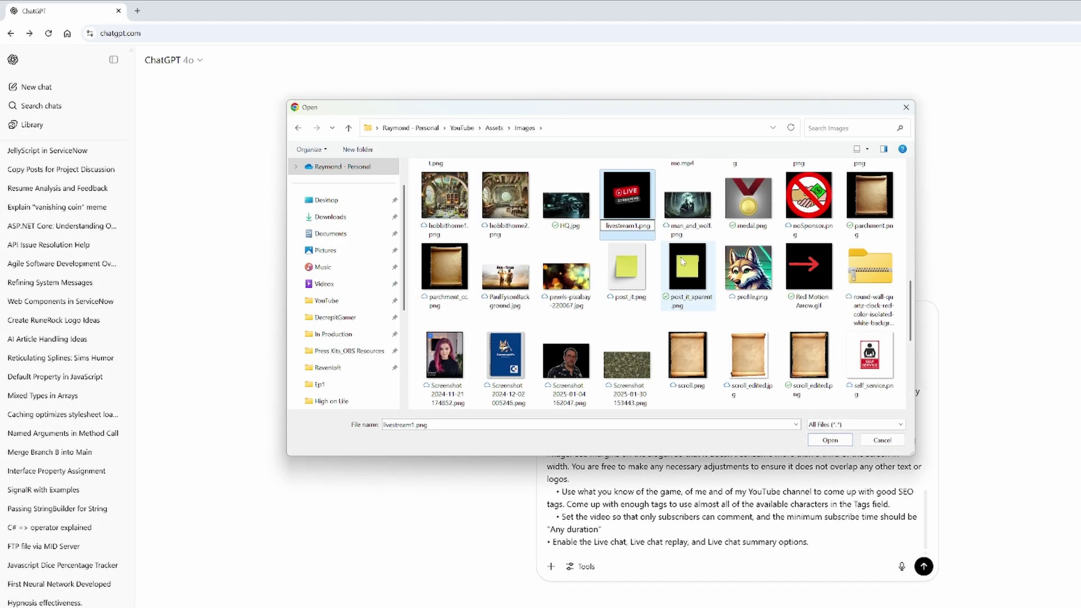
{"action": "key", "text": "BackSpace"}
{"action": "key", "text": "Return"}
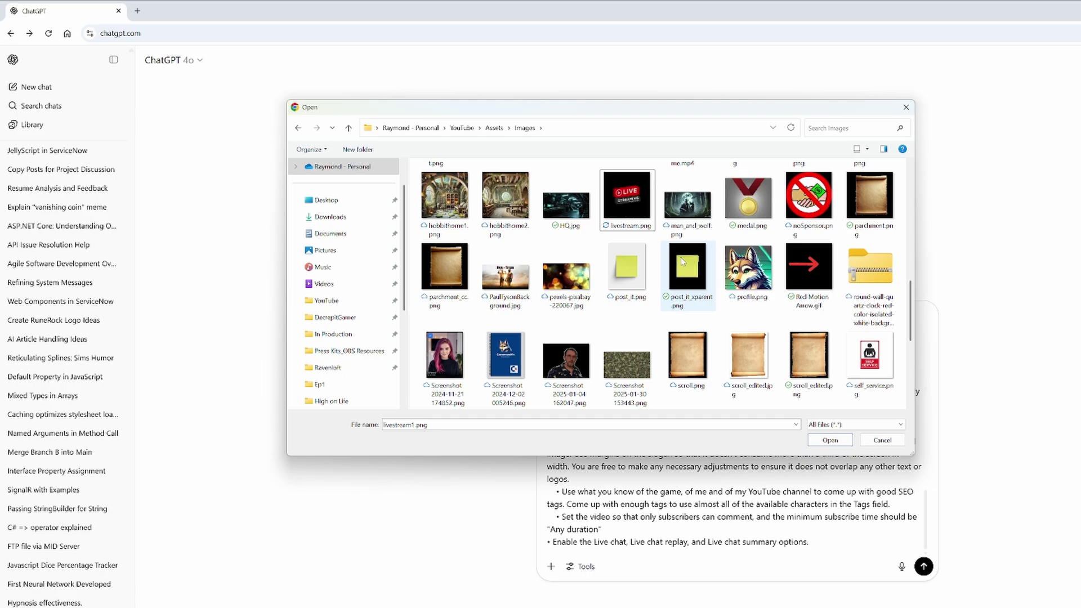
{"action": "double_click", "coordinate": [620, 201]}
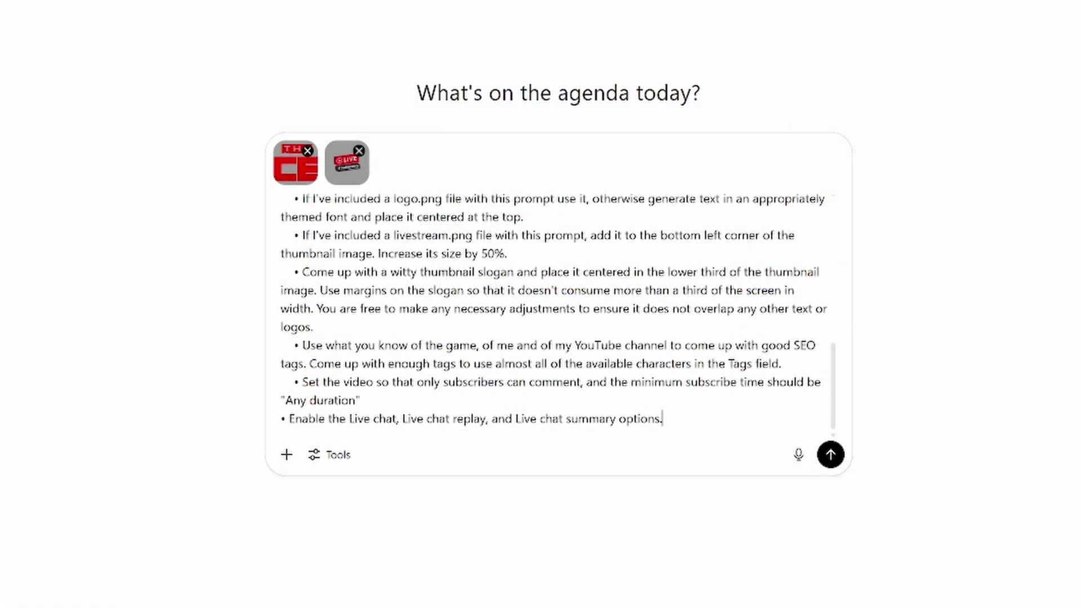
Review the prompt's bullets on the thumbnail slogan, its margins and overlap rules, and the SEO tags.
{"action": "left_click_drag", "start_coordinate": [562, 441], "coordinate": [672, 441]}
{"action": "left_click_drag", "start_coordinate": [461, 272], "coordinate": [719, 290]}
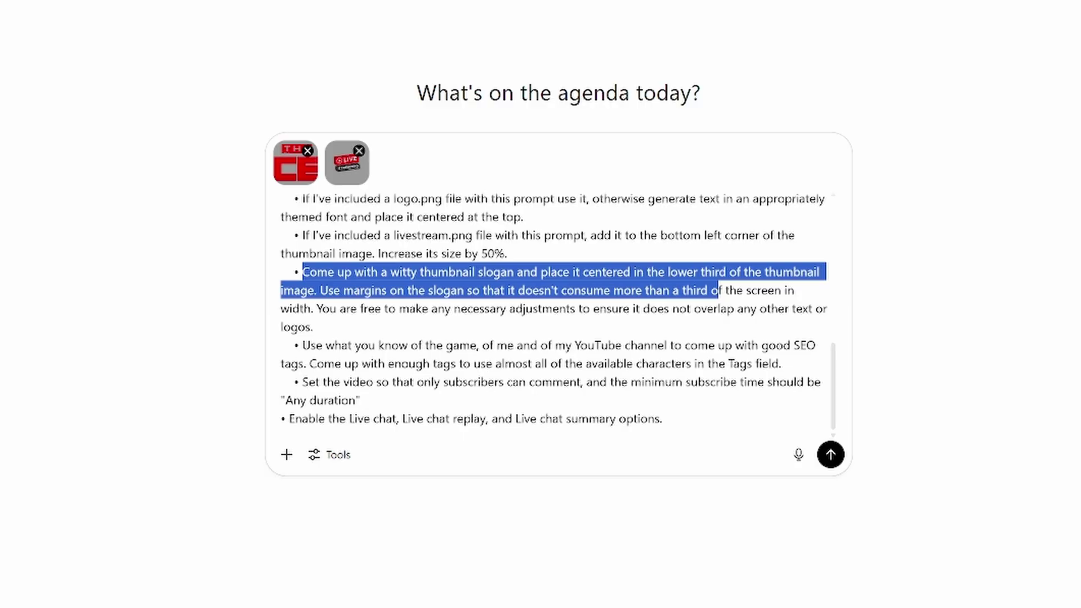
{"action": "left_click", "coordinate": [454, 308]}
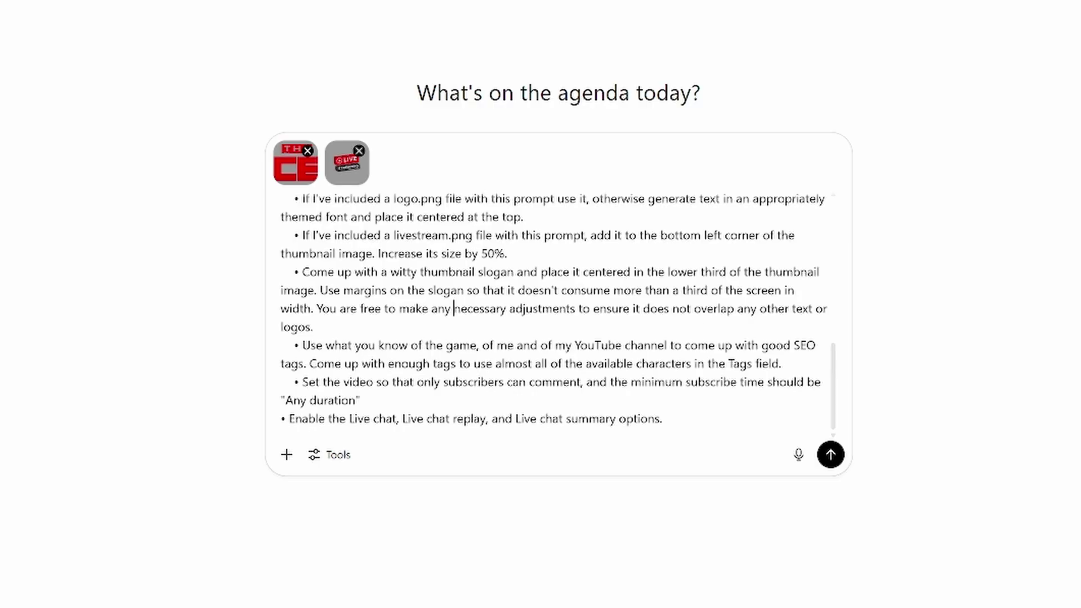
{"action": "mouse_move", "coordinate": [317, 308]}
{"action": "left_mouse_down"}
{"action": "mouse_move", "coordinate": [362, 309]}
{"action": "mouse_move", "coordinate": [314, 327]}
{"action": "left_mouse_up"}
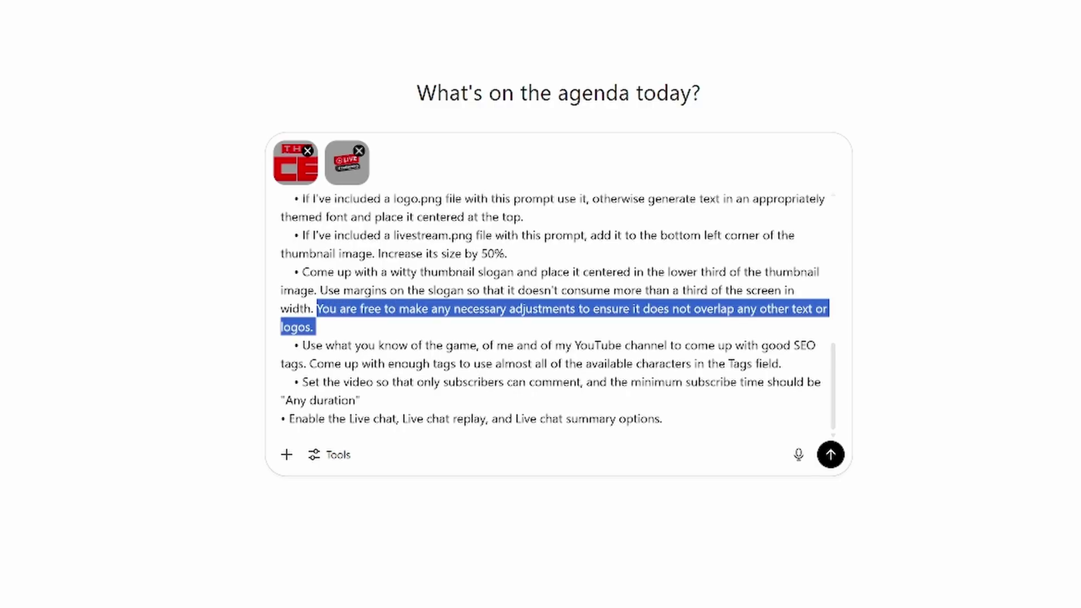
{"action": "left_click", "coordinate": [425, 381]}
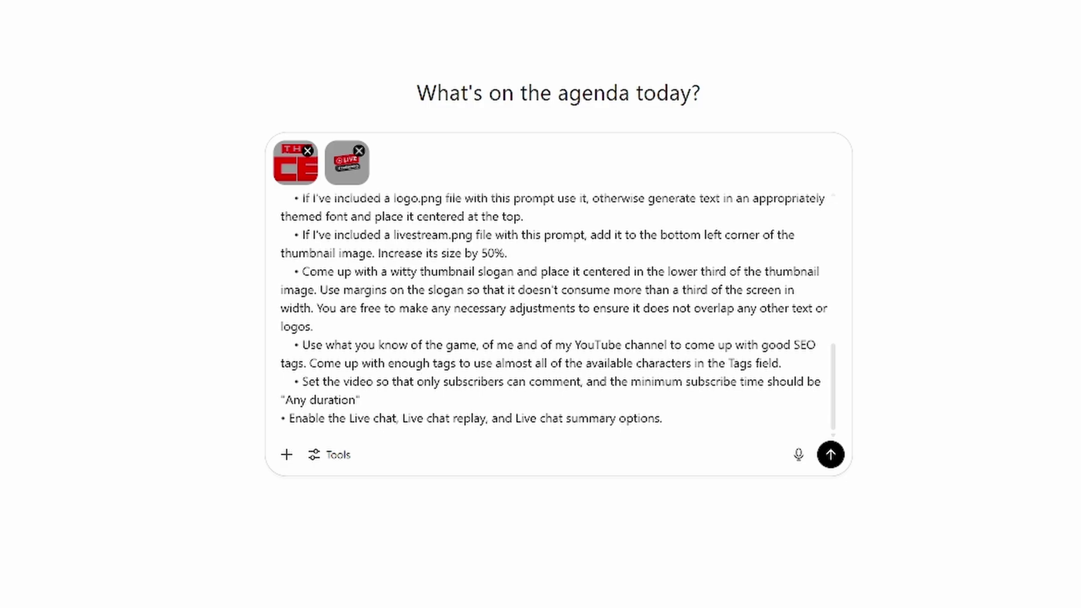
{"action": "left_click_drag", "start_coordinate": [495, 363], "coordinate": [542, 363]}
{"action": "left_click", "coordinate": [550, 363]}
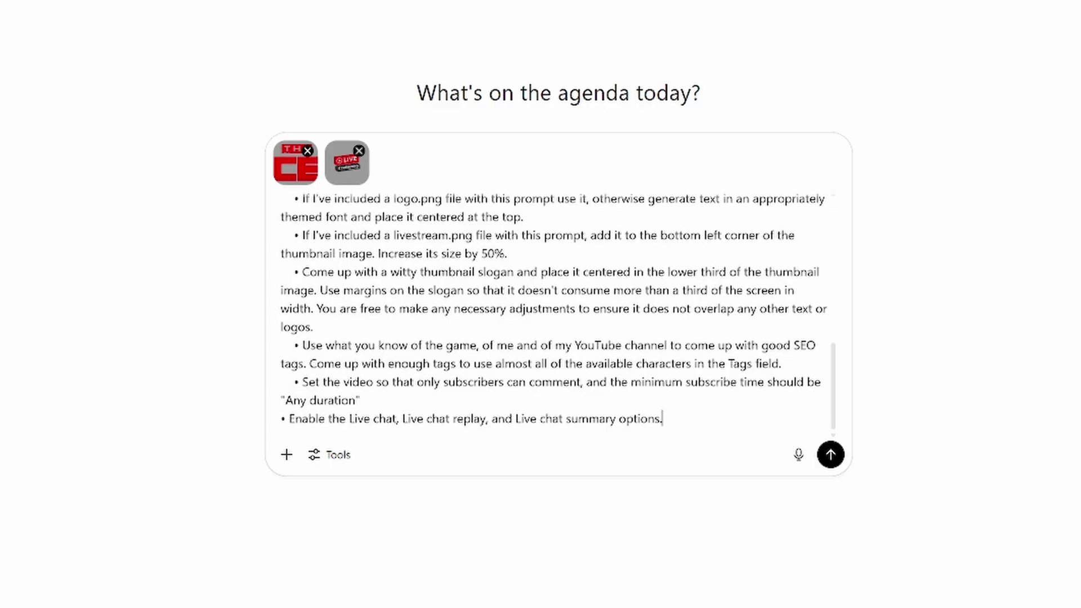
Copy the entire prompt and paste it below the old version on the Schedule Livestream page in OneNote.
{"action": "left_click_drag", "start_coordinate": [663, 418], "coordinate": [315, 191]}
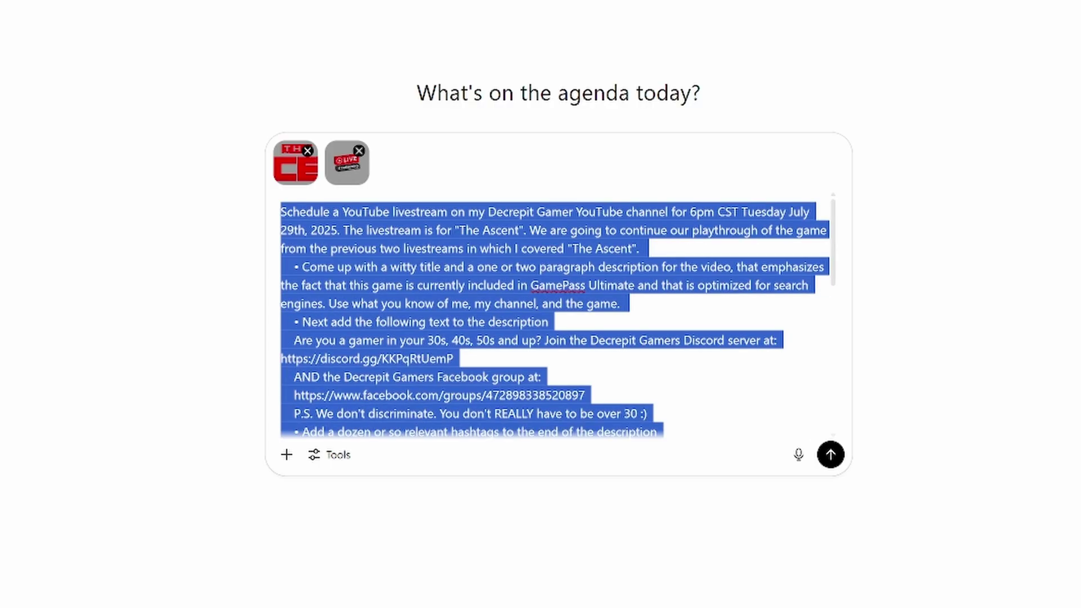
{"action": "right_click", "coordinate": [515, 265]}
{"action": "left_click", "coordinate": [580, 367]}
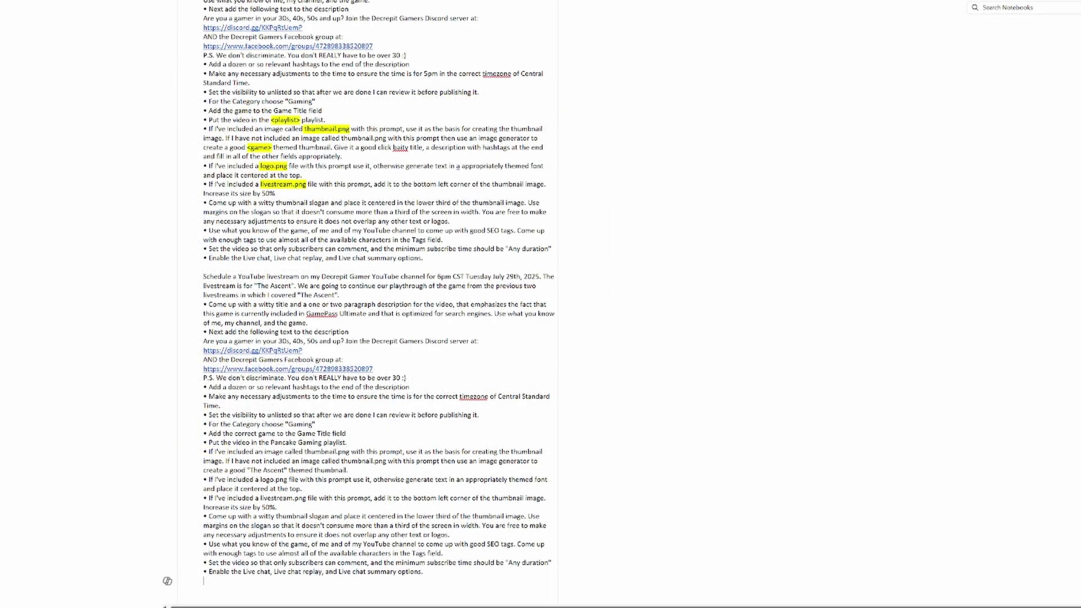
Highlight "6pm CST Tuesday July 29th, 2025" in yellow in the pasted prompt.
{"action": "scroll", "coordinate": [366, 304], "scroll_direction": "up", "scroll_amount": 2}
{"action": "left_click_drag", "start_coordinate": [437, 384], "coordinate": [539, 385]}
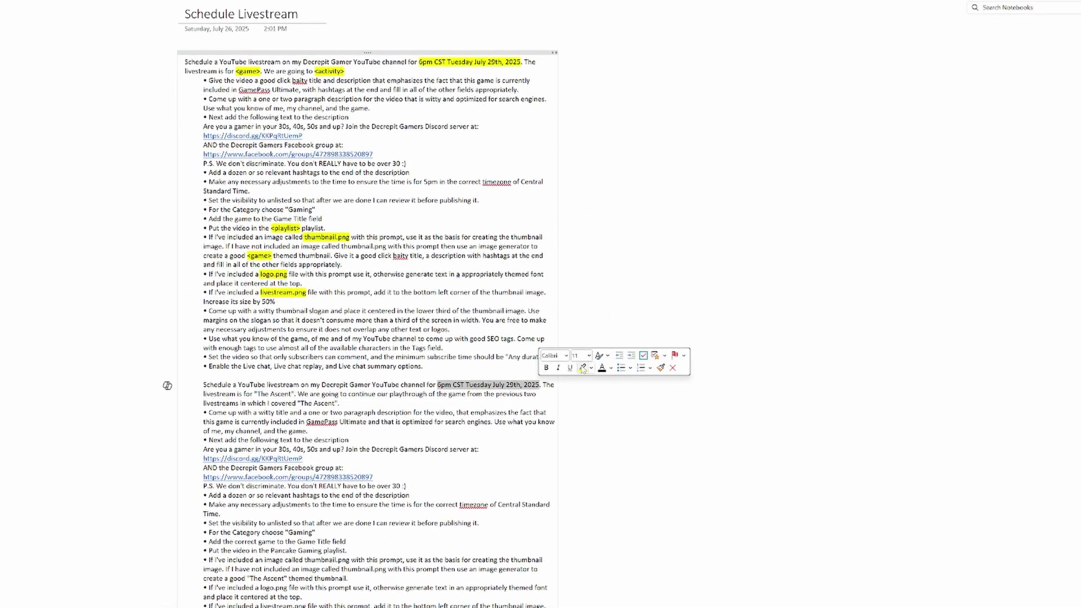
{"action": "left_click", "coordinate": [583, 368]}
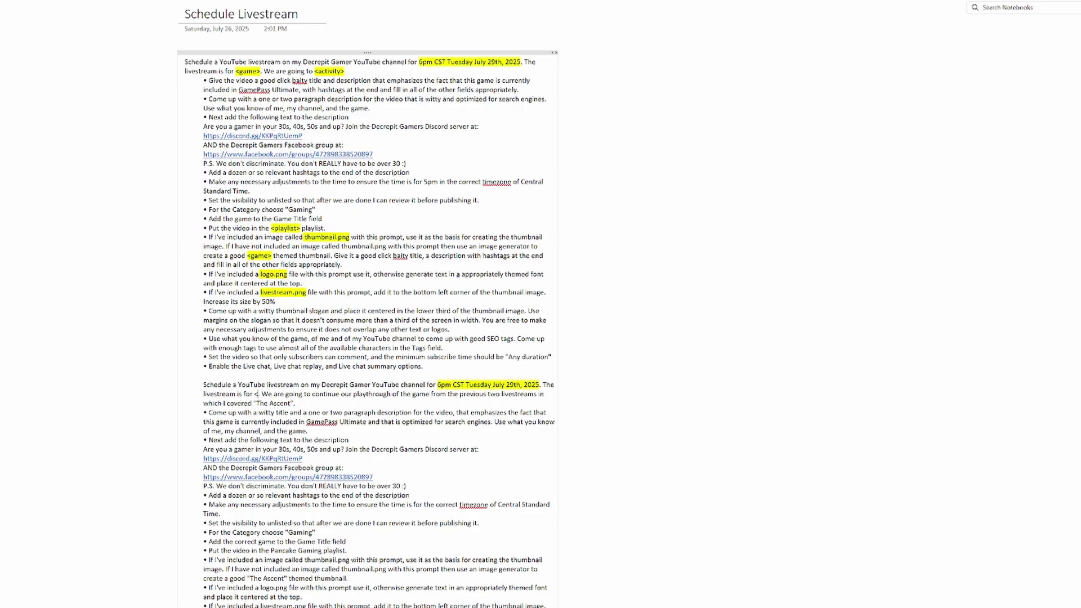
Replace the game name after "The livestream is for" with "<game>" and delete the old prompt version above.
{"action": "type", "text": "game>"}
{"action": "left_click_drag", "start_coordinate": [423, 366], "coordinate": [184, 61]}
{"action": "key", "text": "Delete"}
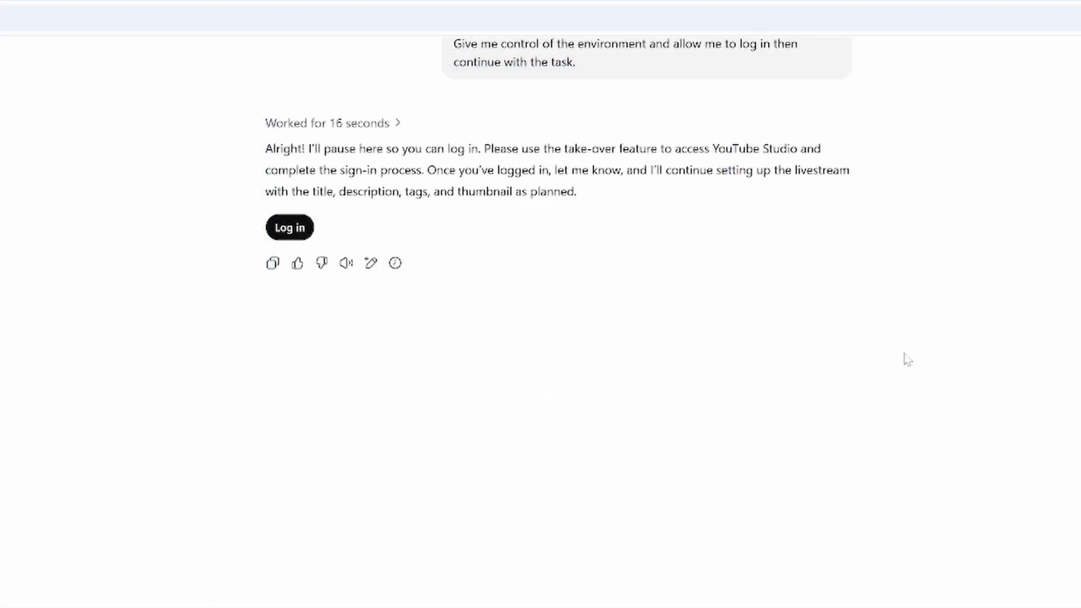
Take control of the ChatGPT agent's browser for logging in and open YouTube Studio from the search results.
{"action": "left_click", "coordinate": [288, 229]}
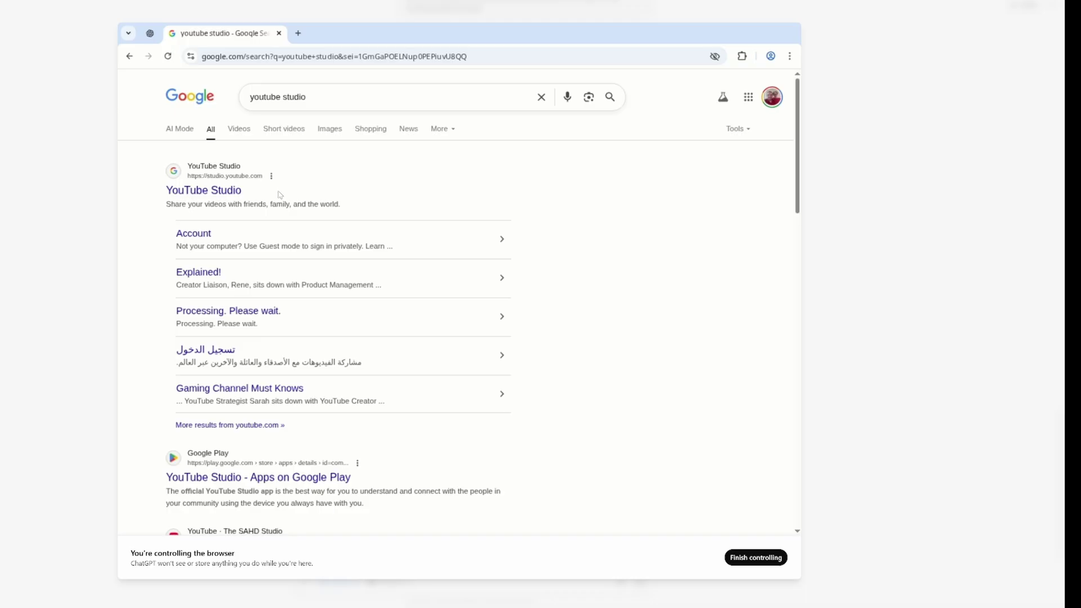
{"action": "left_click", "coordinate": [221, 193]}
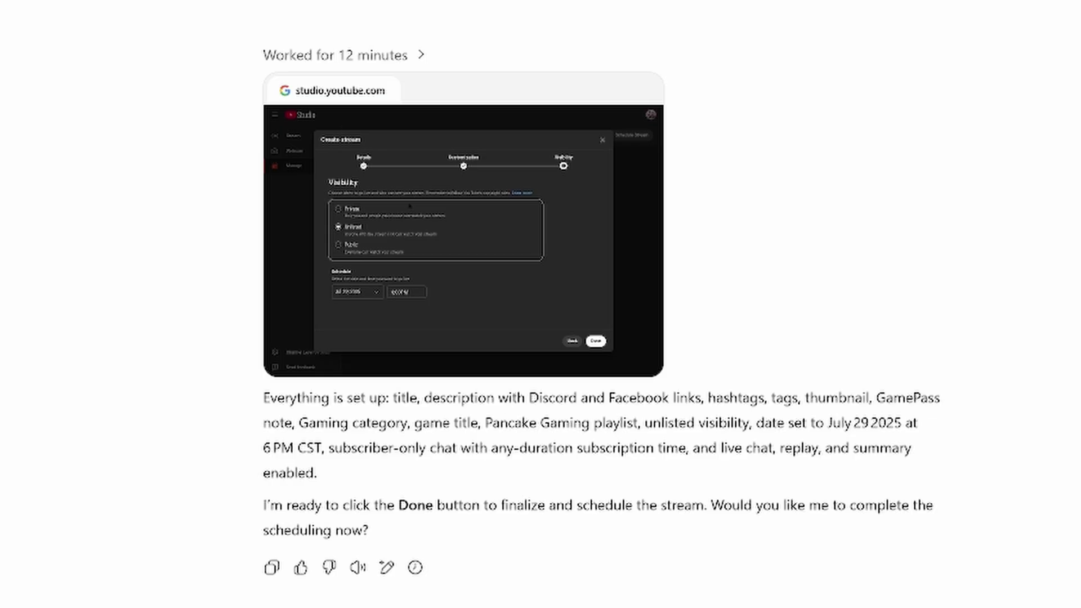
Take over the agent's browser and review the stream's visibility, schedule, chat settings, description, thumbnail, playlist and audience.
{"action": "mouse_move", "coordinate": [437, 326]}
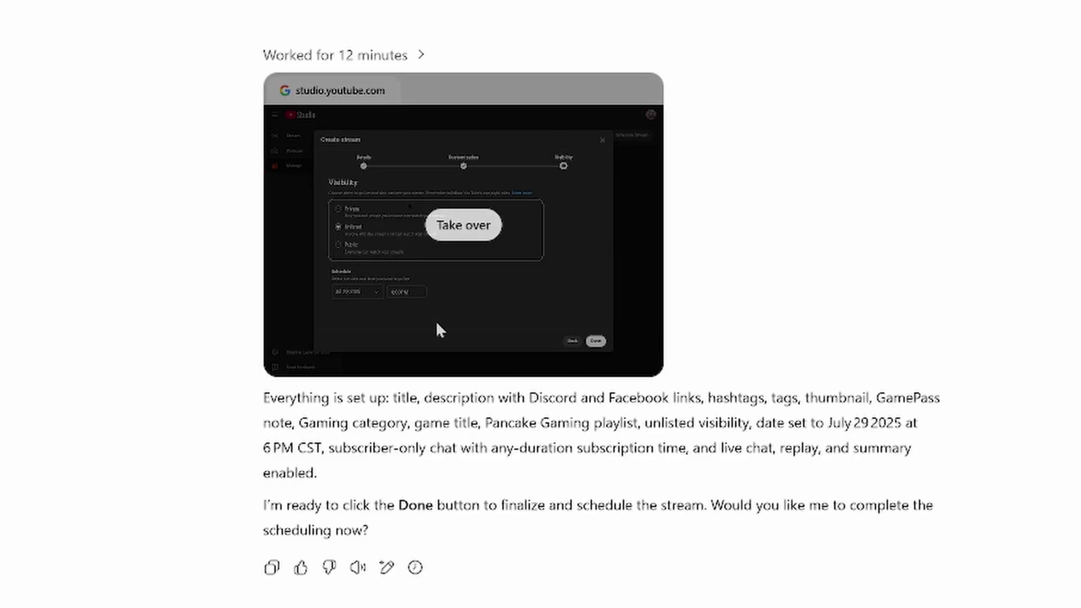
{"action": "left_click", "coordinate": [467, 228]}
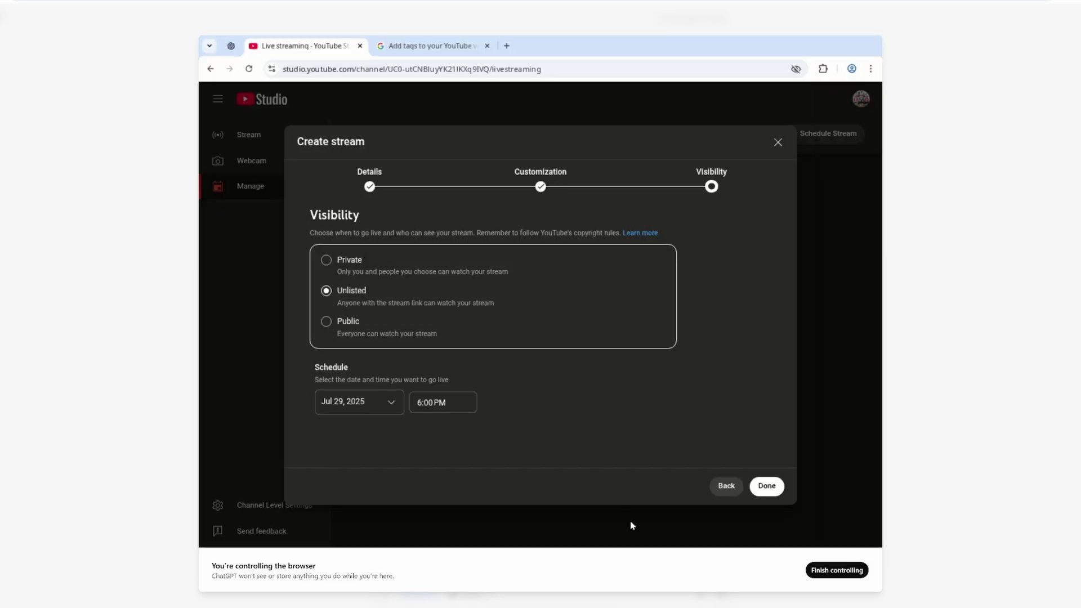
{"action": "left_click", "coordinate": [725, 487]}
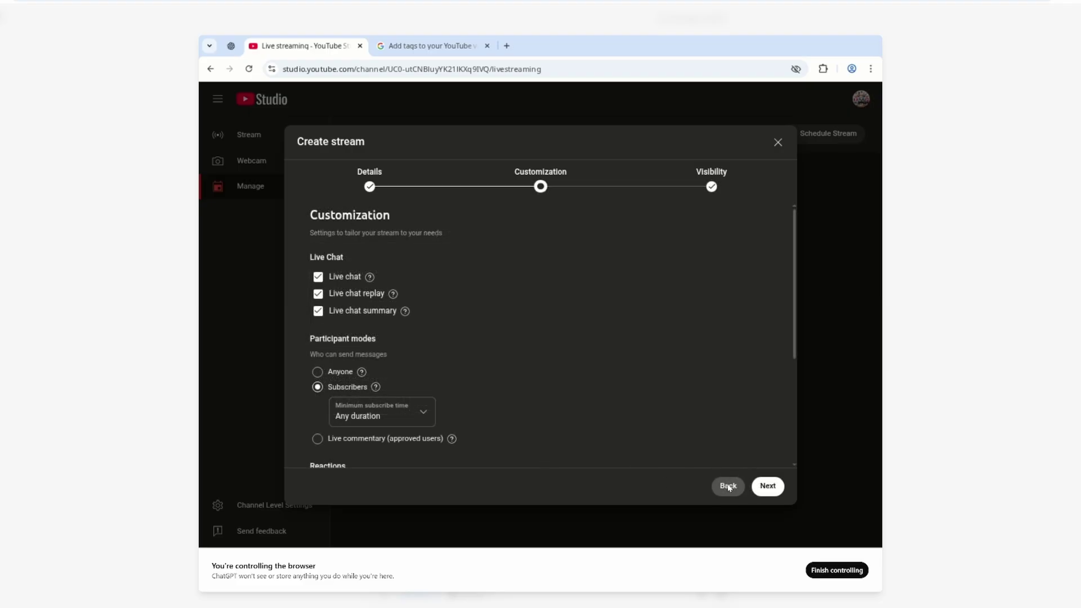
{"action": "left_click", "coordinate": [724, 485]}
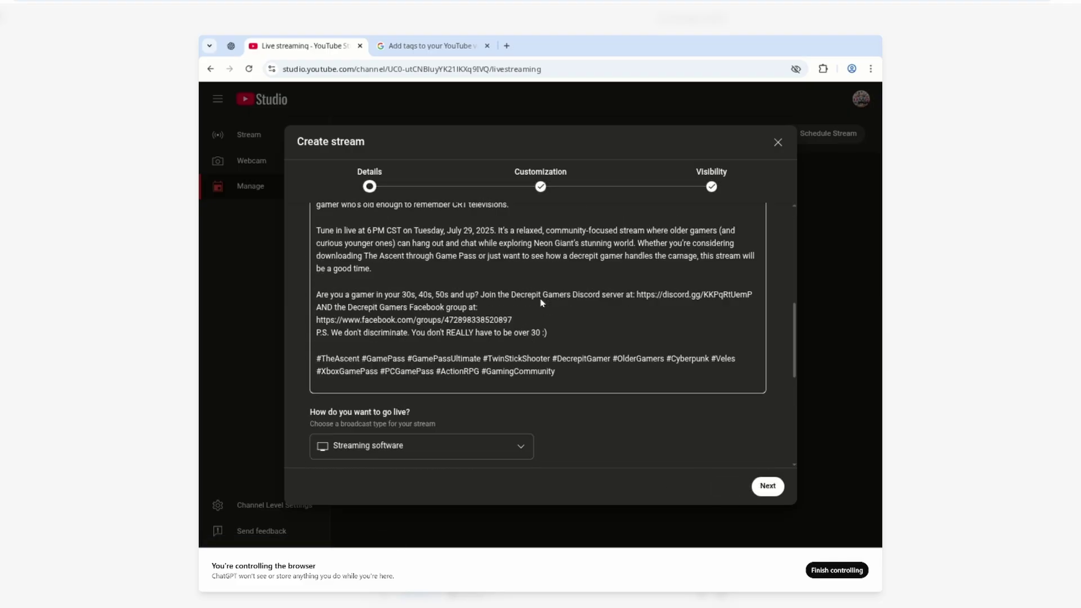
{"action": "scroll", "coordinate": [539, 298], "scroll_direction": "down", "scroll_amount": 5}
{"action": "scroll", "coordinate": [598, 305], "scroll_direction": "up", "scroll_amount": 10}
{"action": "scroll", "coordinate": [598, 306], "scroll_direction": "down", "scroll_amount": 10}
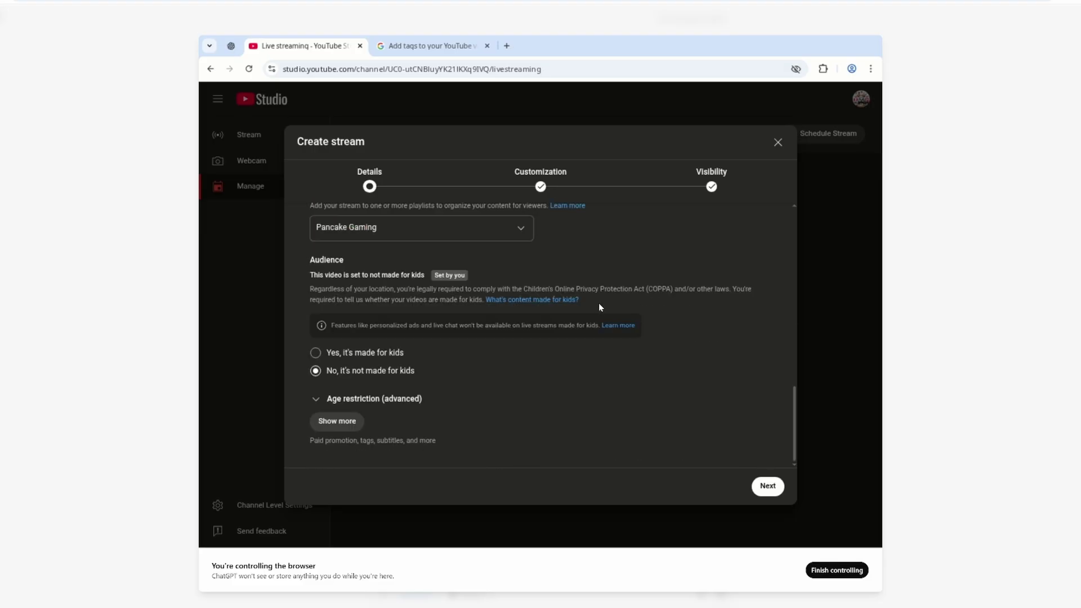
{"action": "left_click_drag", "start_coordinate": [797, 417], "coordinate": [798, 375]}
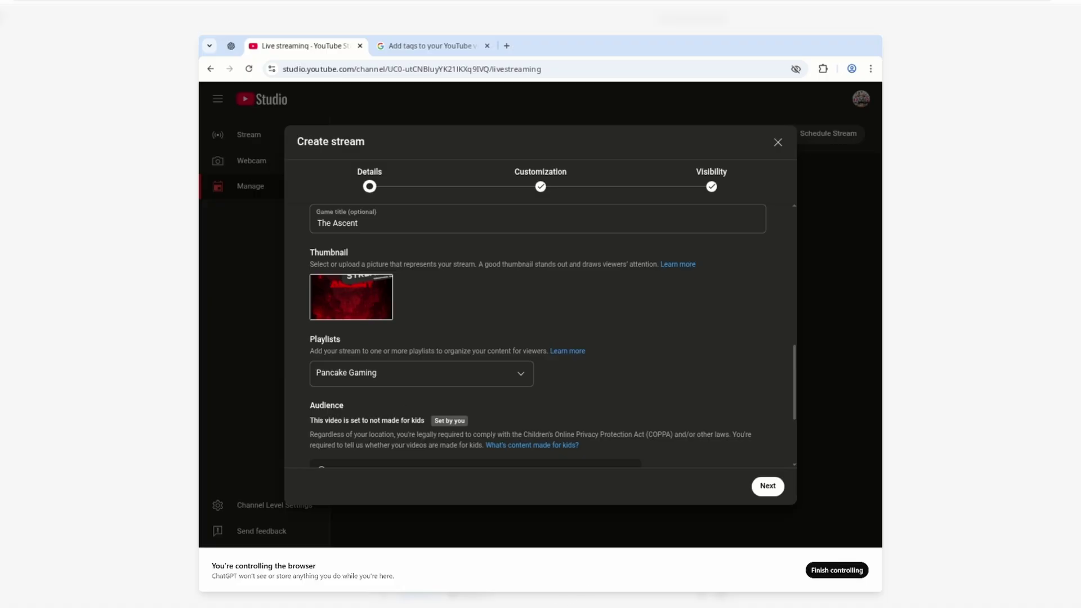
Write to the agent "The thumbnail is wrong. The livestreaming logo is supposed to be in the lower left hand corner and it is currently much too large.".
{"action": "left_click", "coordinate": [574, 580]}
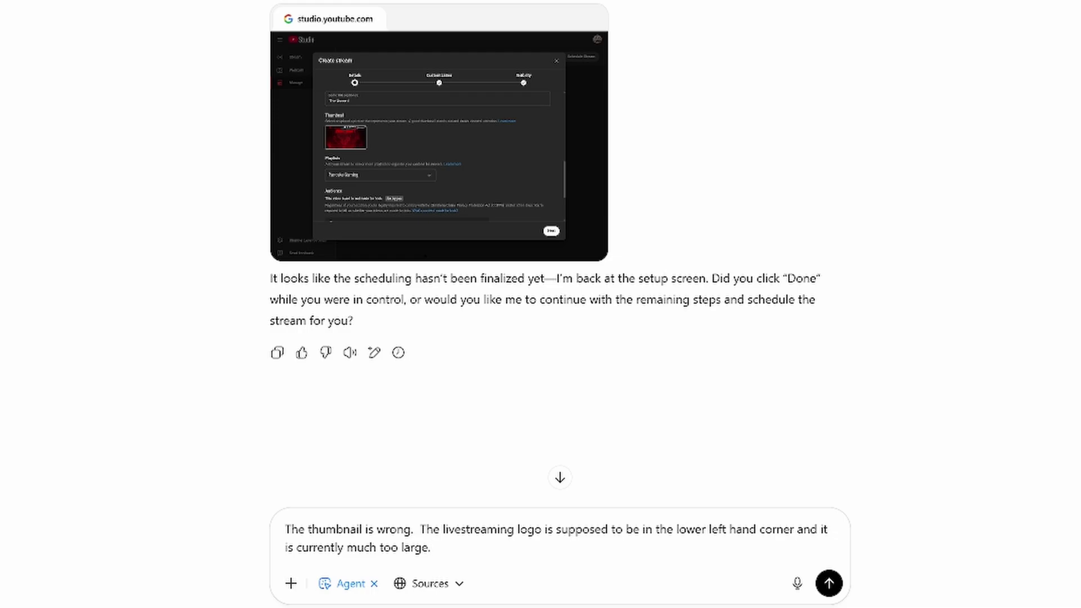
{"action": "key", "text": "Return"}
{"action": "type", "text": "The theum"}
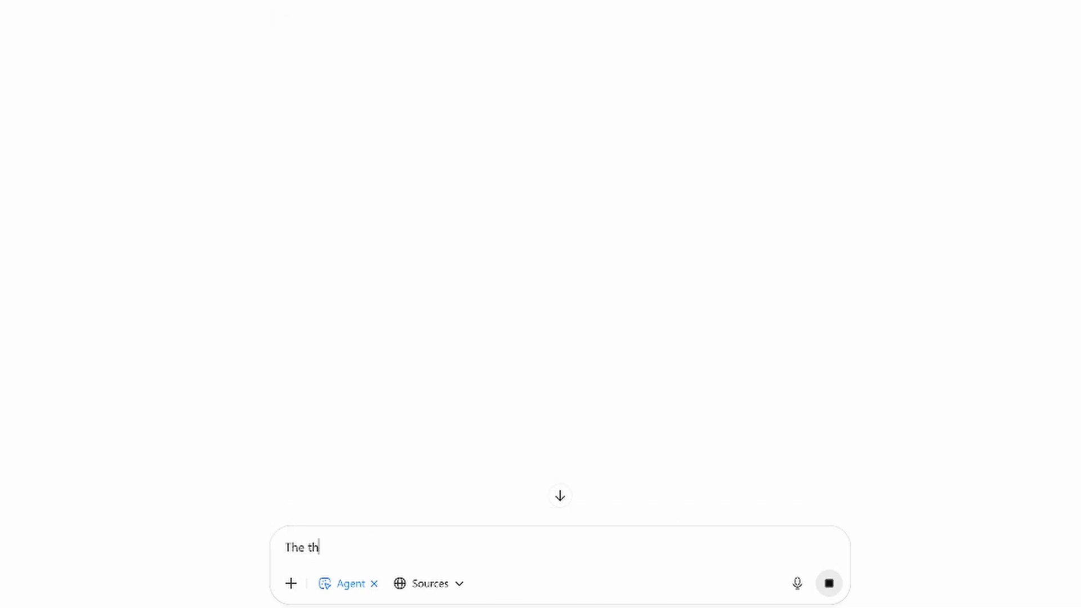
{"action": "key", "text": "BackSpace"}
{"action": "key", "text": "BackSpace"}
{"action": "type", "text": "mbnail is wron"}
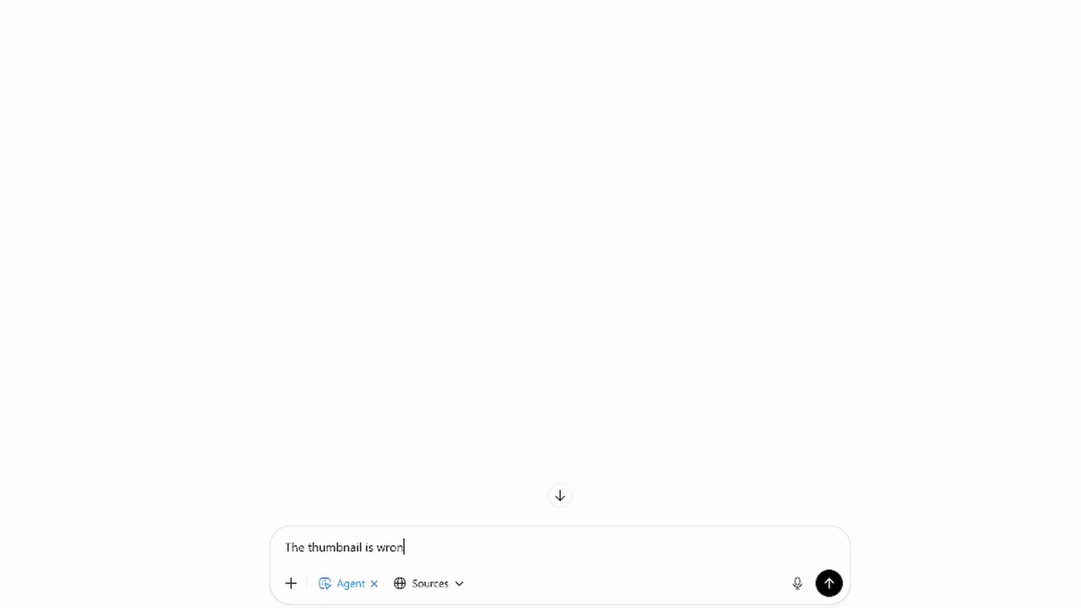
{"action": "type", "text": "g.  The livestrea"}
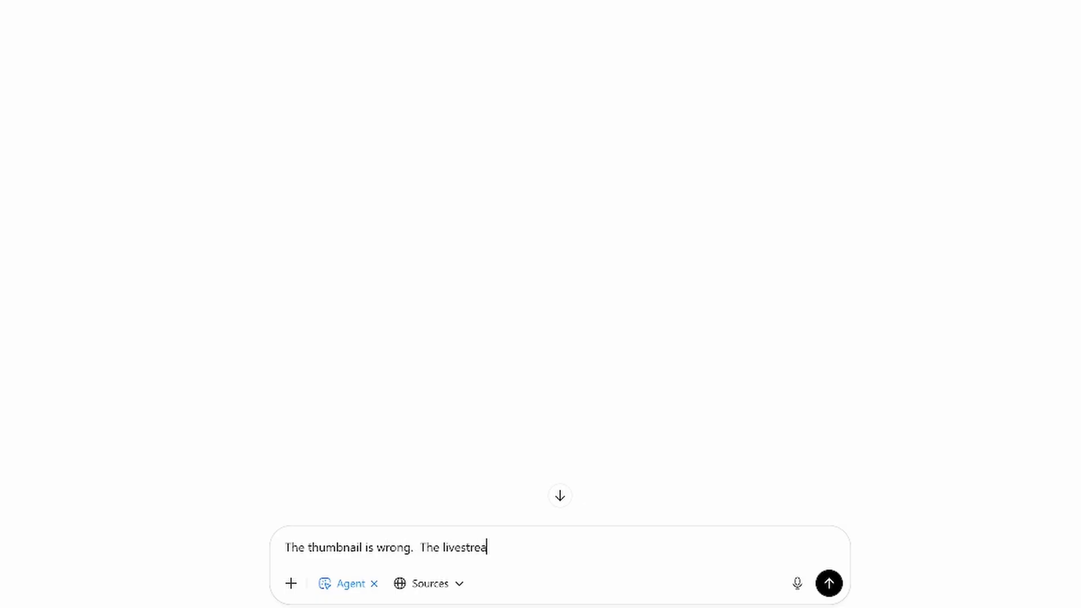
{"action": "type", "text": "ming logo is sup"}
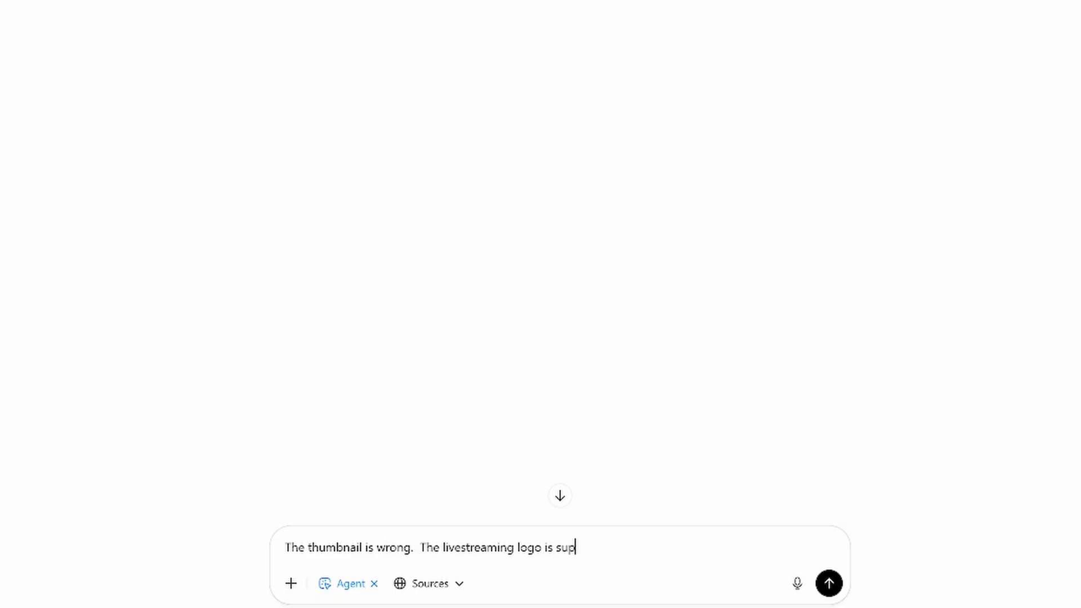
{"action": "type", "text": "posed to be in "}
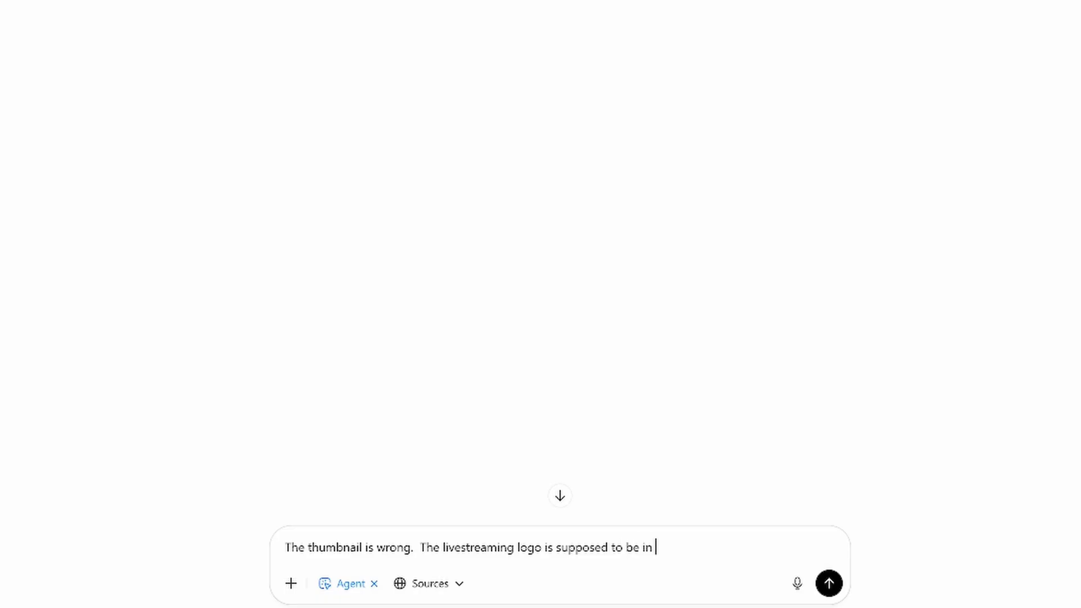
{"action": "type", "text": "the lower left ha"}
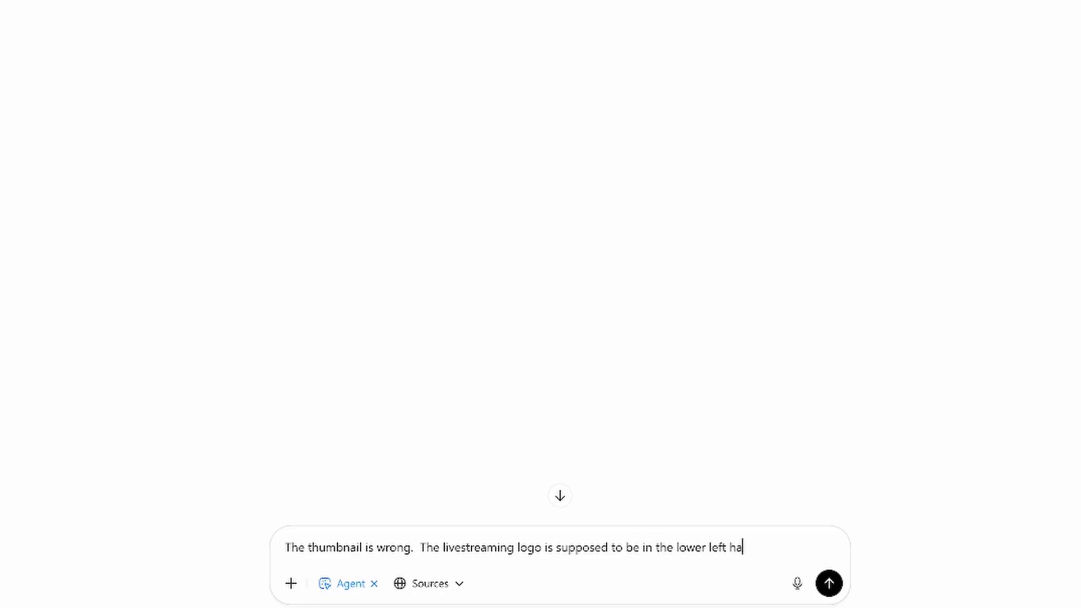
{"action": "type", "text": "nd corner and it is cu"}
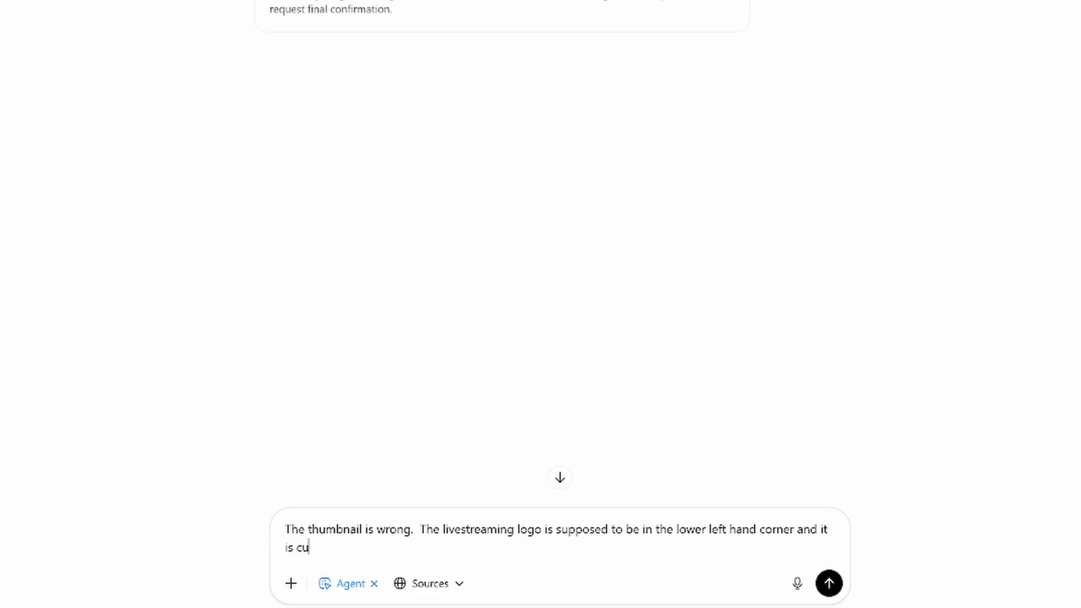
{"action": "type", "text": "rrently much "}
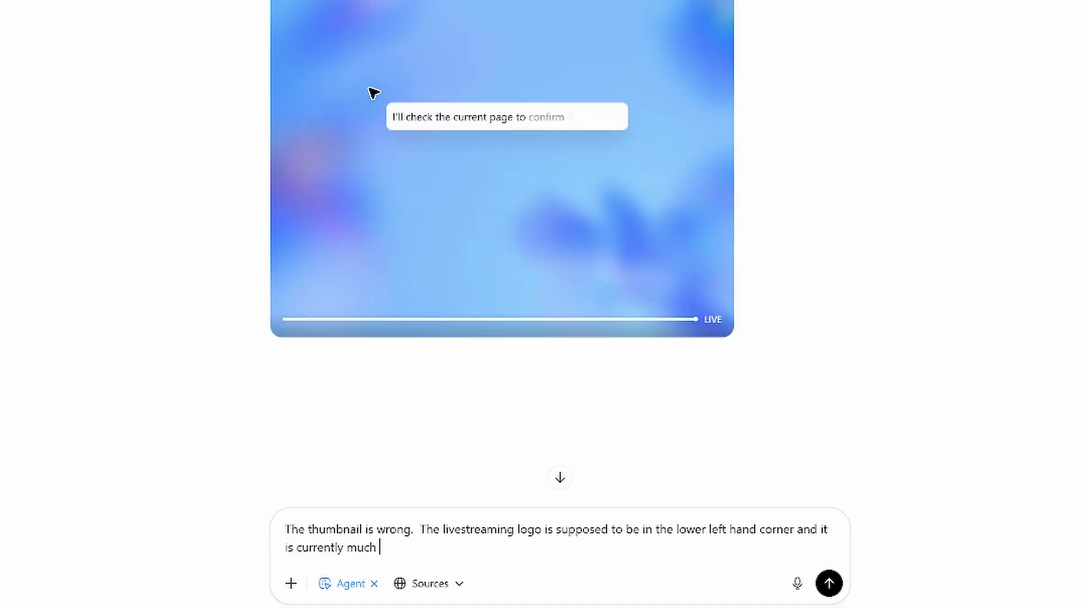
{"action": "type", "text": "too large."}
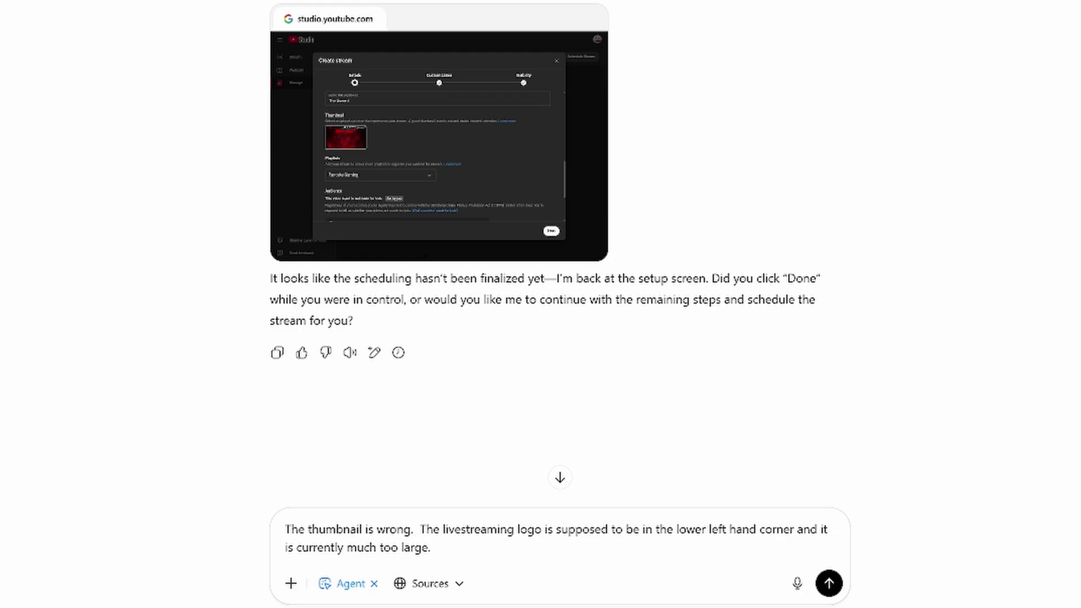
Add that the agent was asked to come up with a witty thumbnail slogan and place it in the lower third of the thumbnail image.
{"action": "type", "text": "Also I asked you to come up wi"}
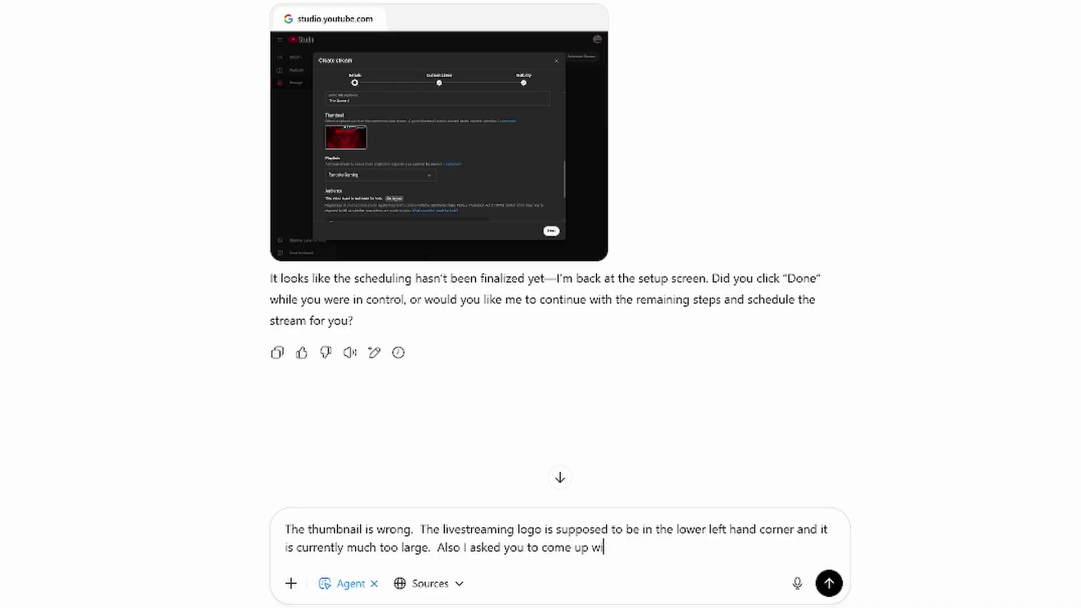
{"action": "type", "text": "th a witty thumbnail "}
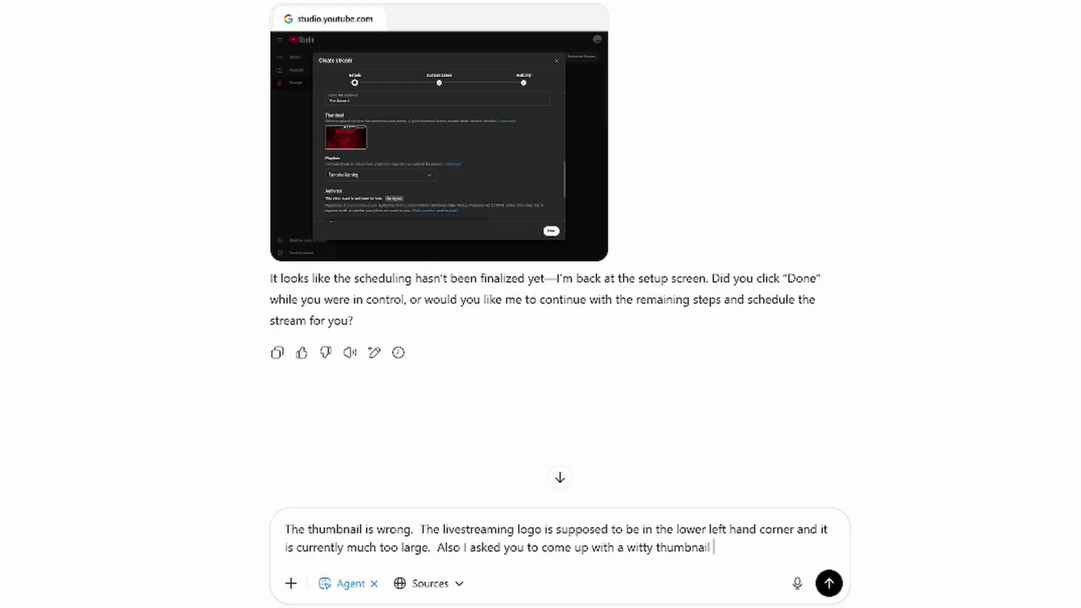
{"action": "type", "text": "slogan and place it "}
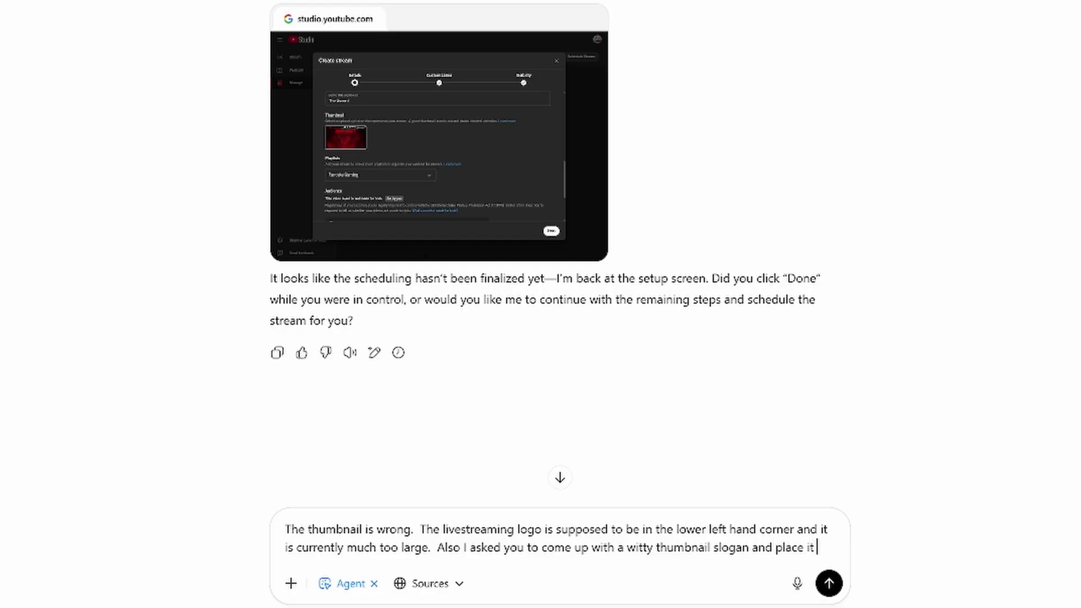
{"action": "type", "text": "in the lower thir"}
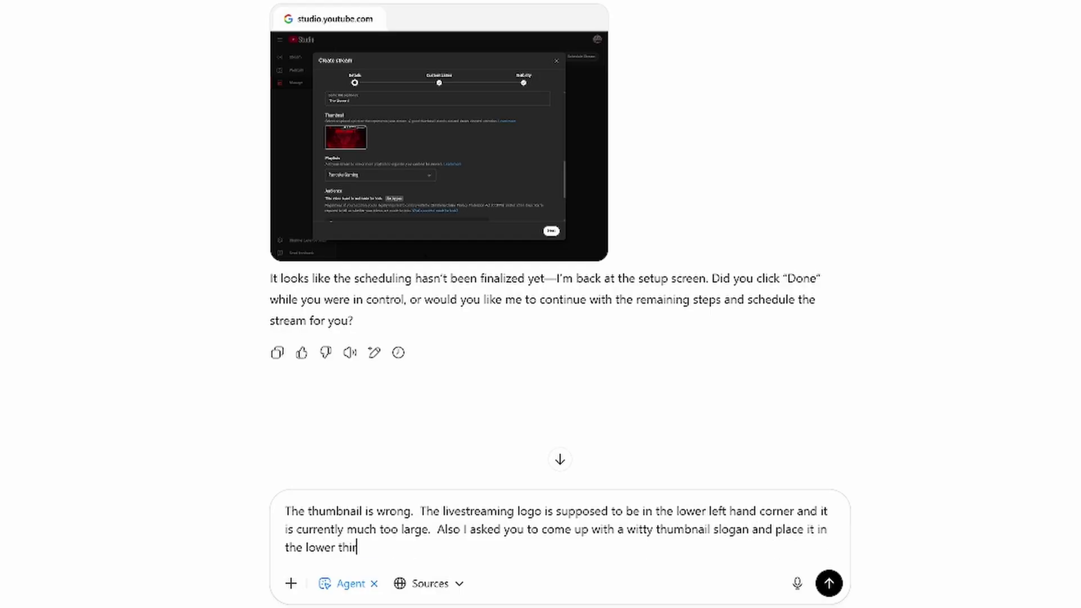
{"action": "type", "text": "d of the thumbnailo"}
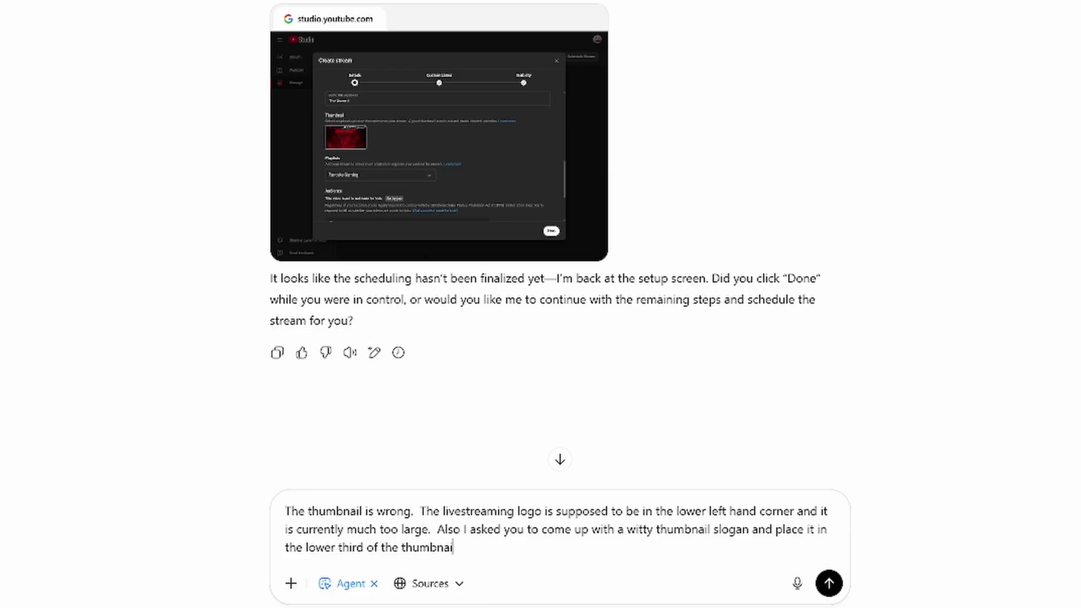
{"action": "key", "text": "BackSpace"}
{"action": "key", "text": "BackSpace"}
Finish the message with "Please review those instructions and adjust the thumbnail accordingly." and send it to the agent.
{"action": "type", "text": "image.  Please review th"}
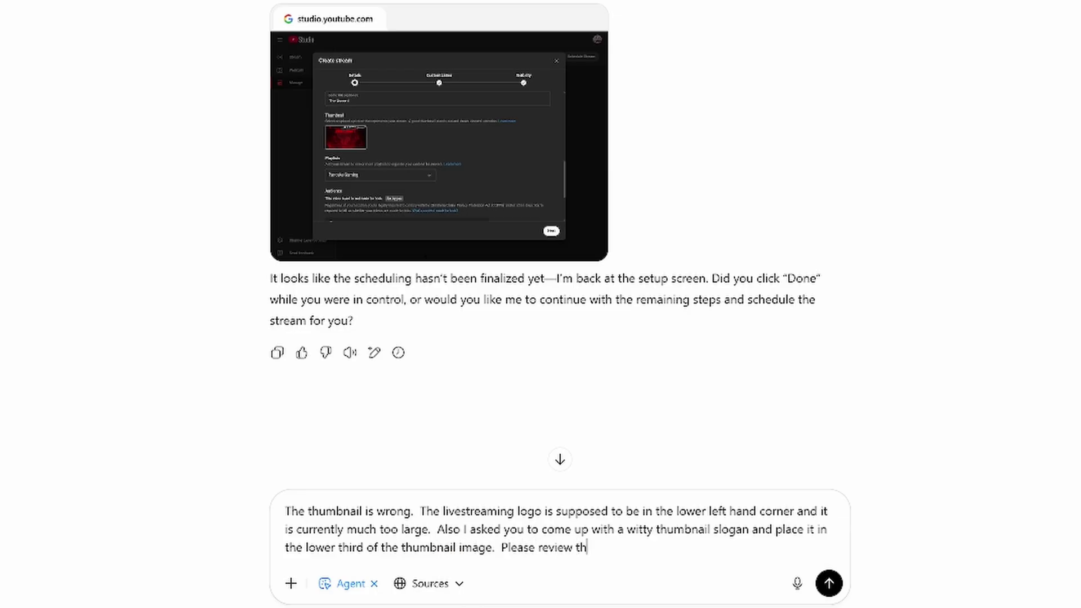
{"action": "type", "text": "ose instructions and adjust the "}
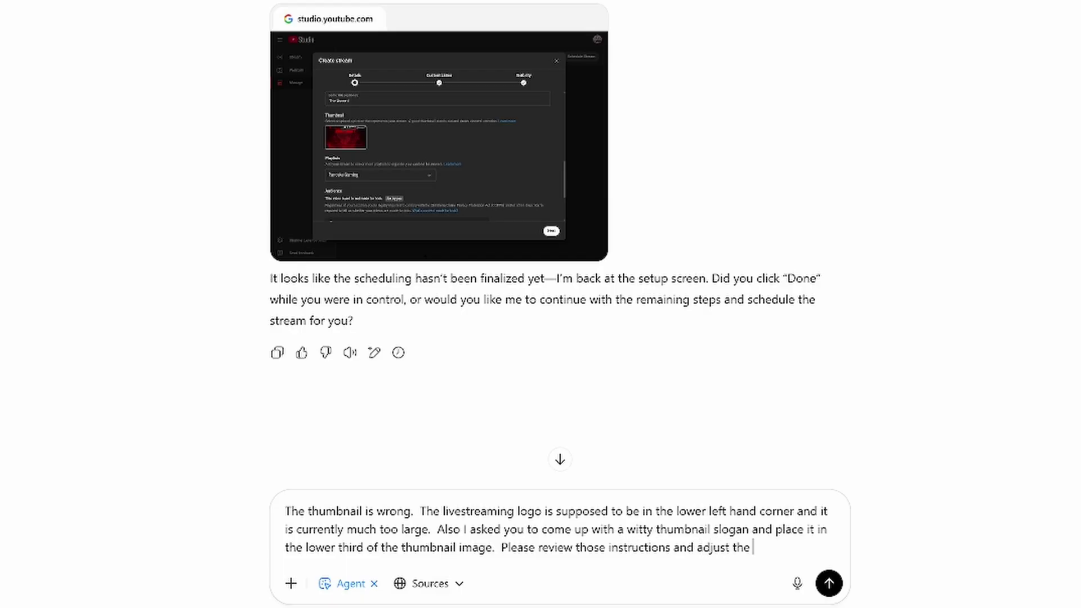
{"action": "type", "text": "thumbnail accordingly."}
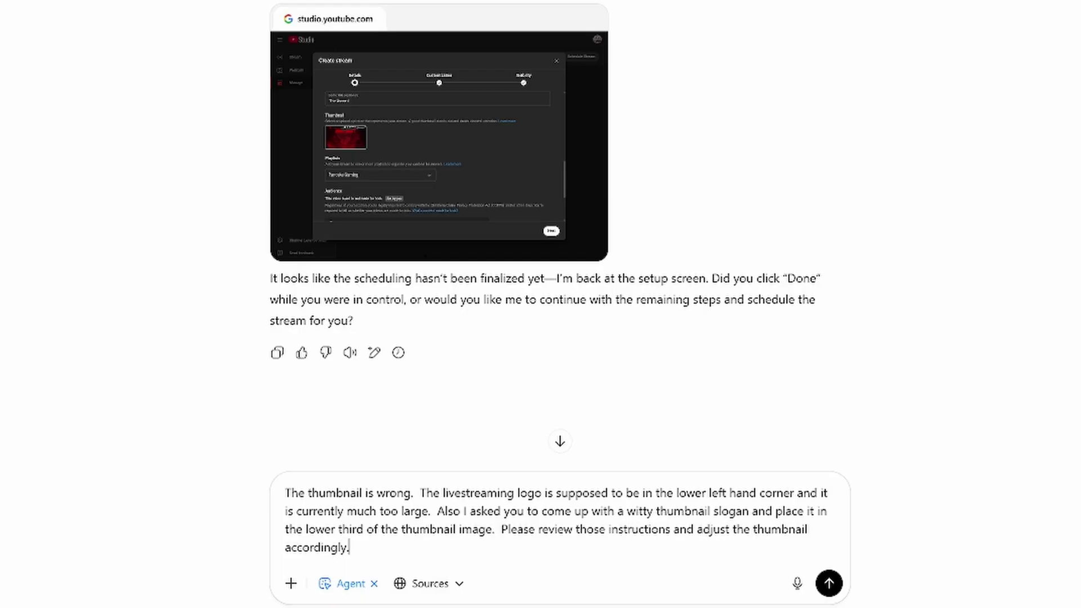
{"action": "key", "text": "Return"}
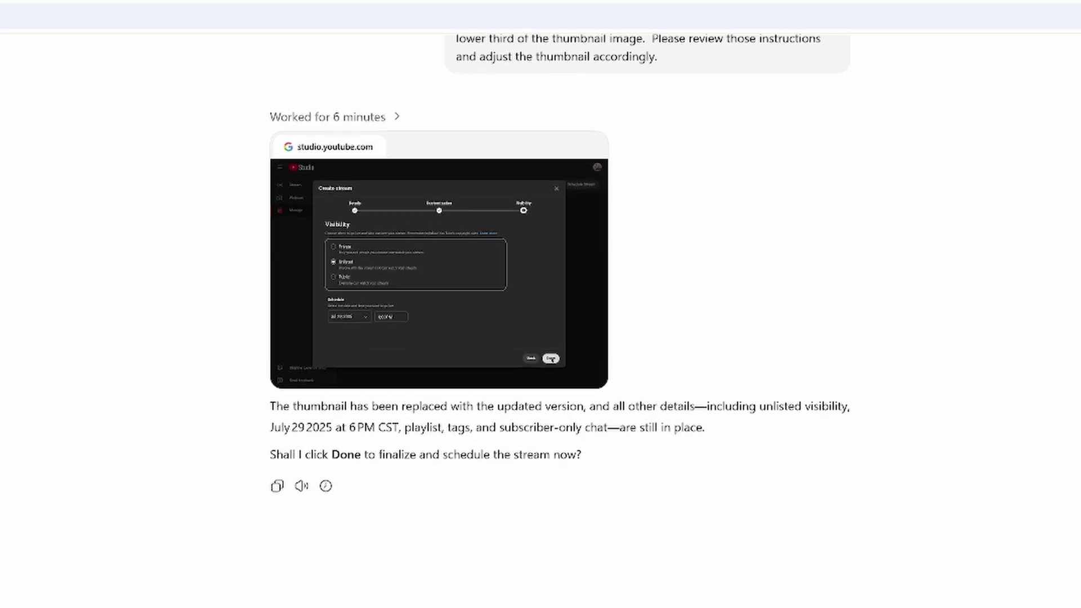
Start a reply saying "The thumbnail logos and slogan are in the correct place and are correctly sized".
{"action": "scroll", "coordinate": [559, 263], "scroll_direction": "down", "scroll_amount": 1}
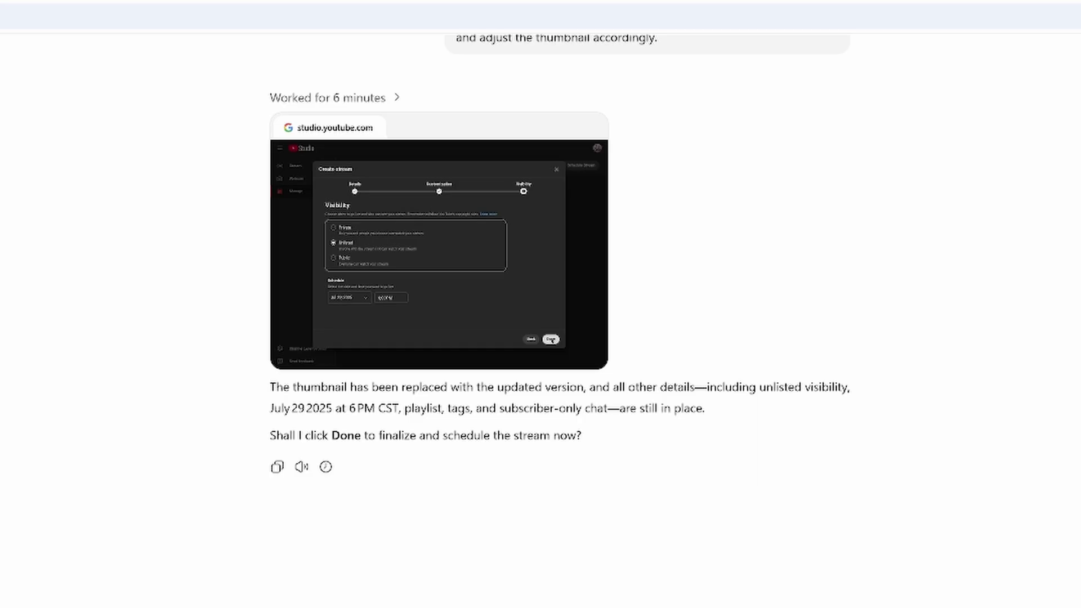
{"action": "type", "text": "The"}
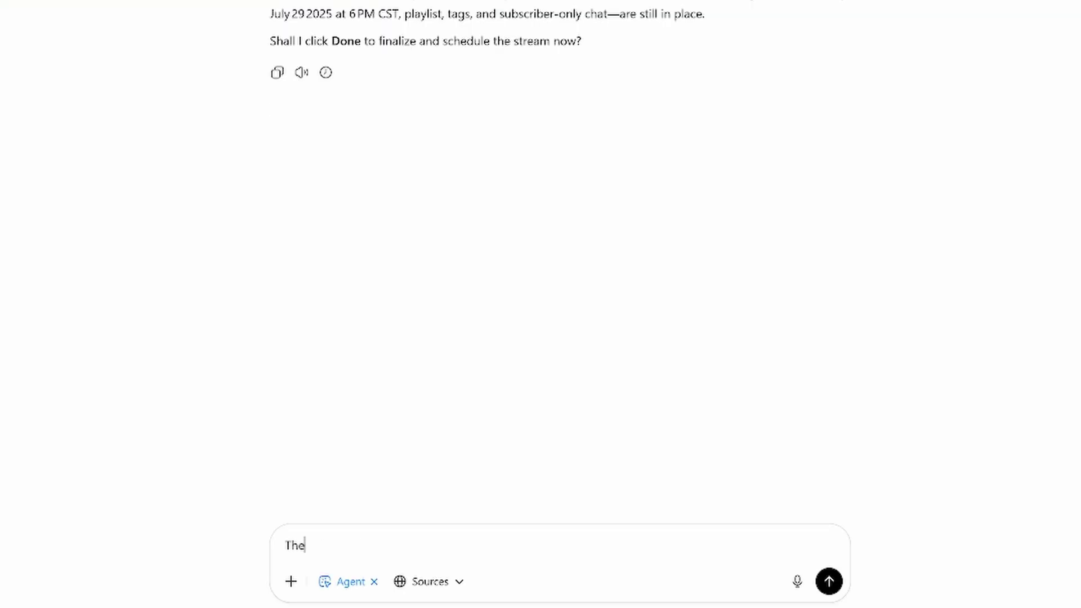
{"action": "type", "text": " thumbnail logos a"}
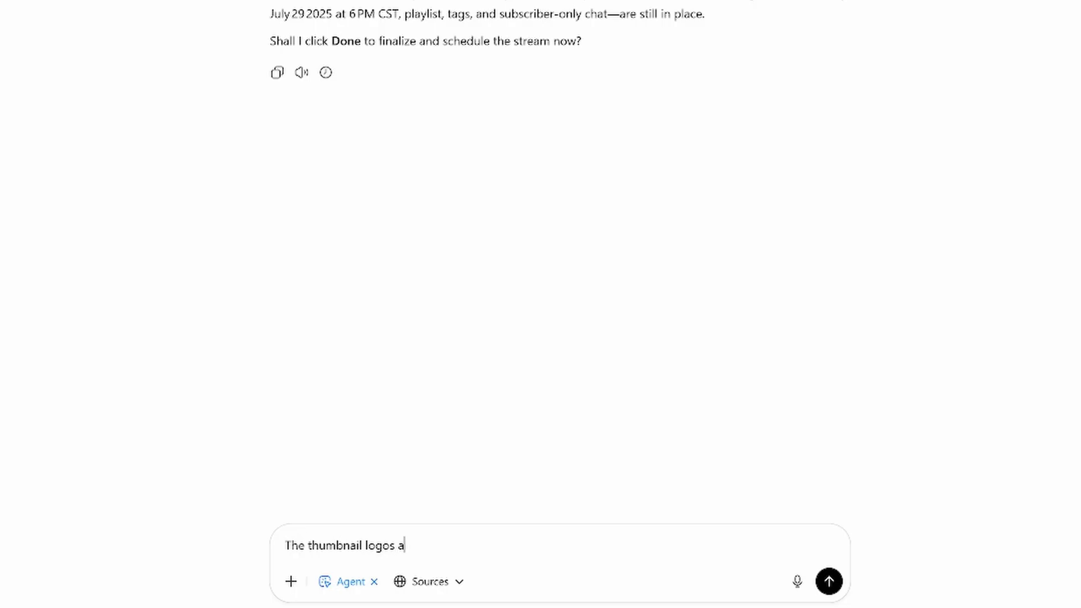
{"action": "type", "text": "nd slogan are in the correc"}
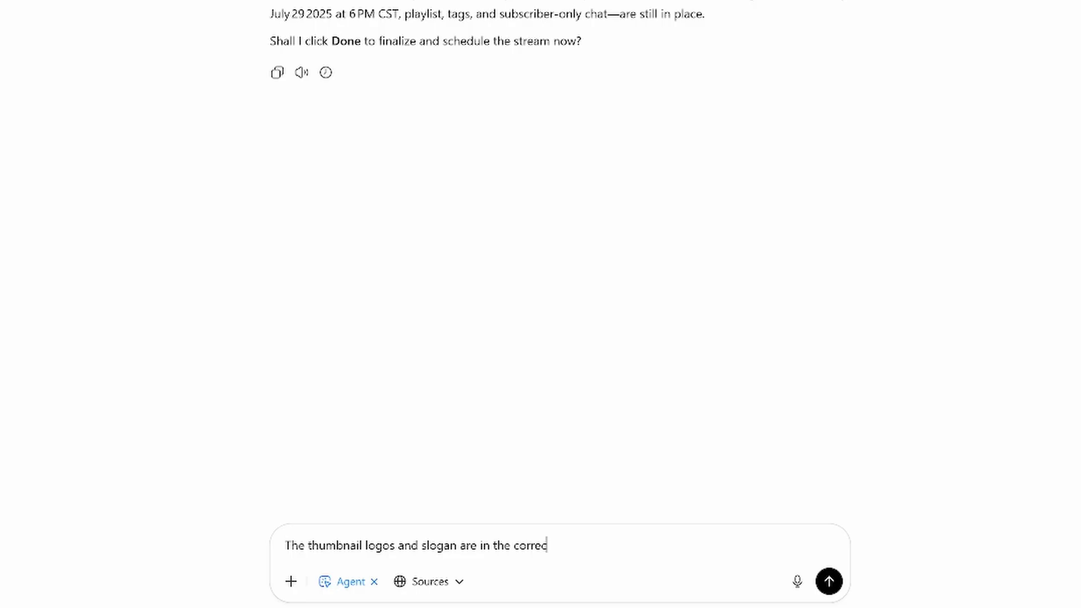
{"action": "type", "text": "t place and are corect"}
{"action": "key", "text": "BackSpace"}
{"action": "key", "text": "BackSpace"}
{"action": "key", "text": "BackSpace"}
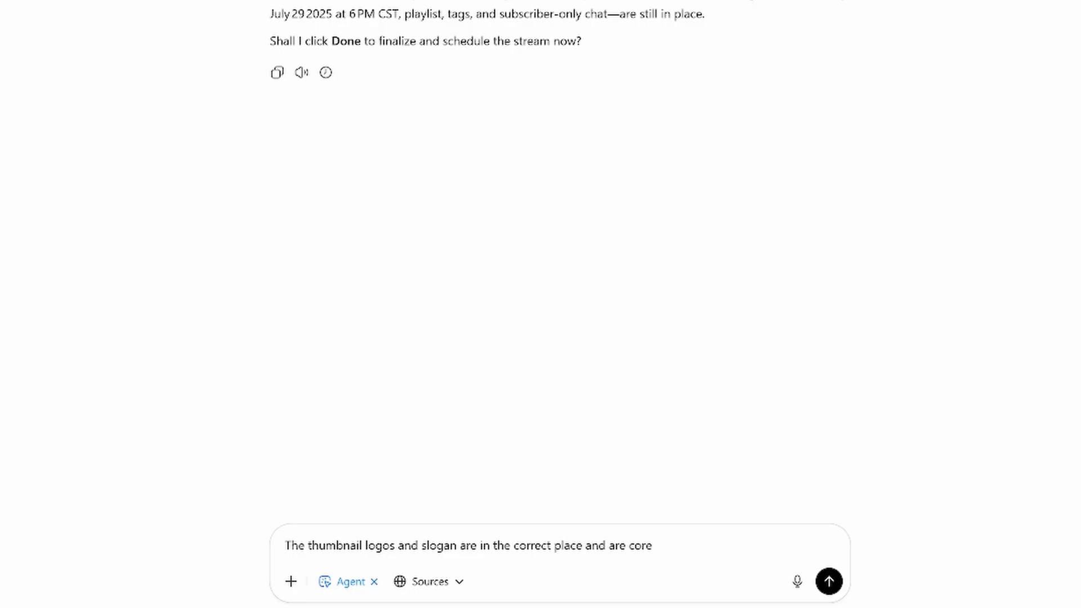
{"action": "type", "text": "rectly sized, but the back"}
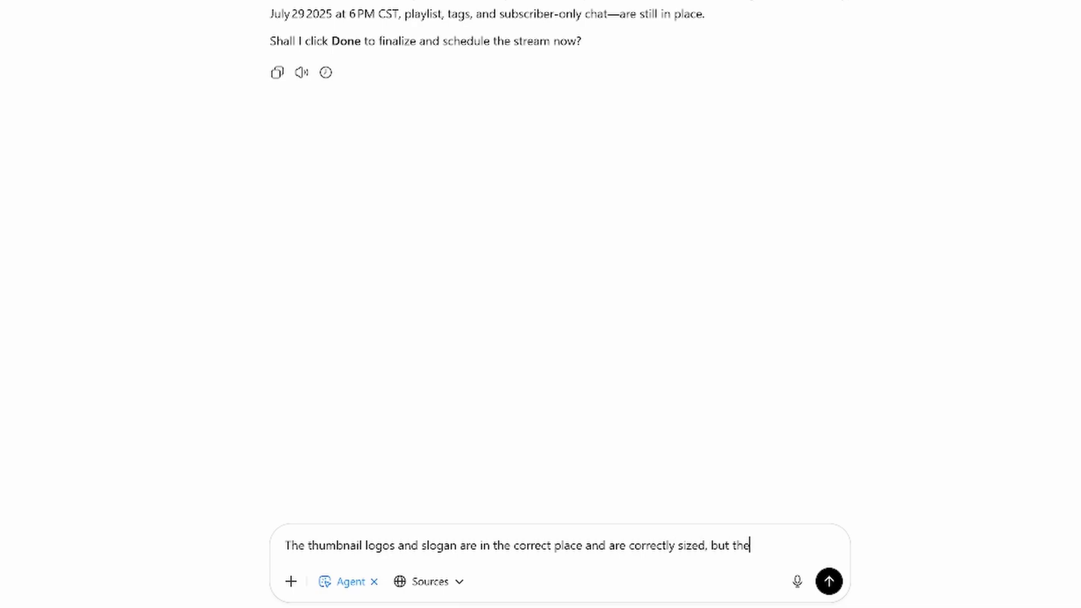
Continue the reply by saying the background image looks as if it is a portrait image that was resized to fit a 16:9 aspect ratio.
{"action": "type", "text": "ground i"}
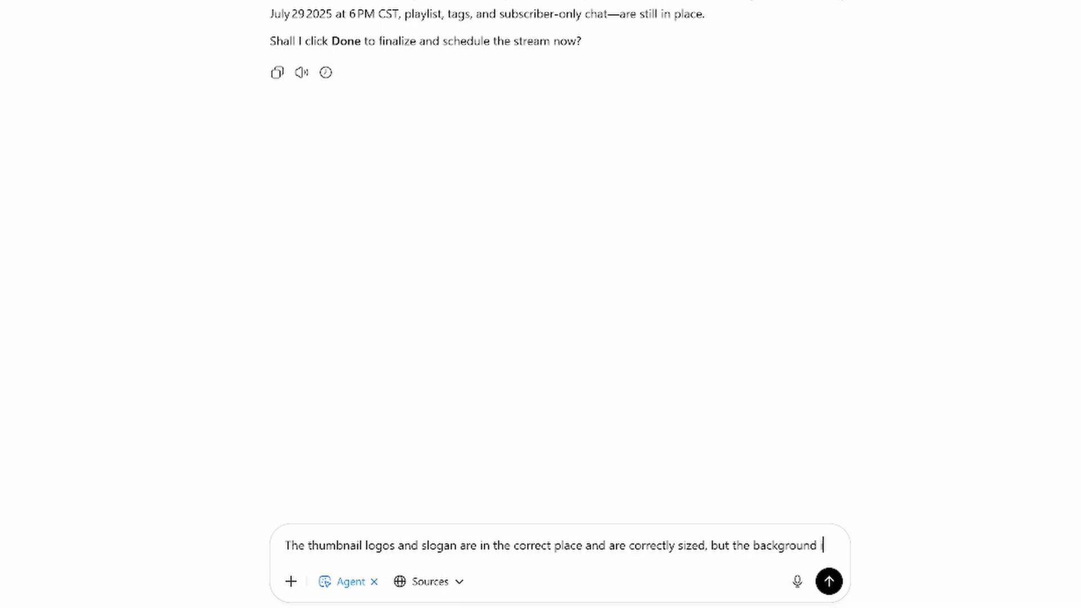
{"action": "type", "text": "mage looks a"}
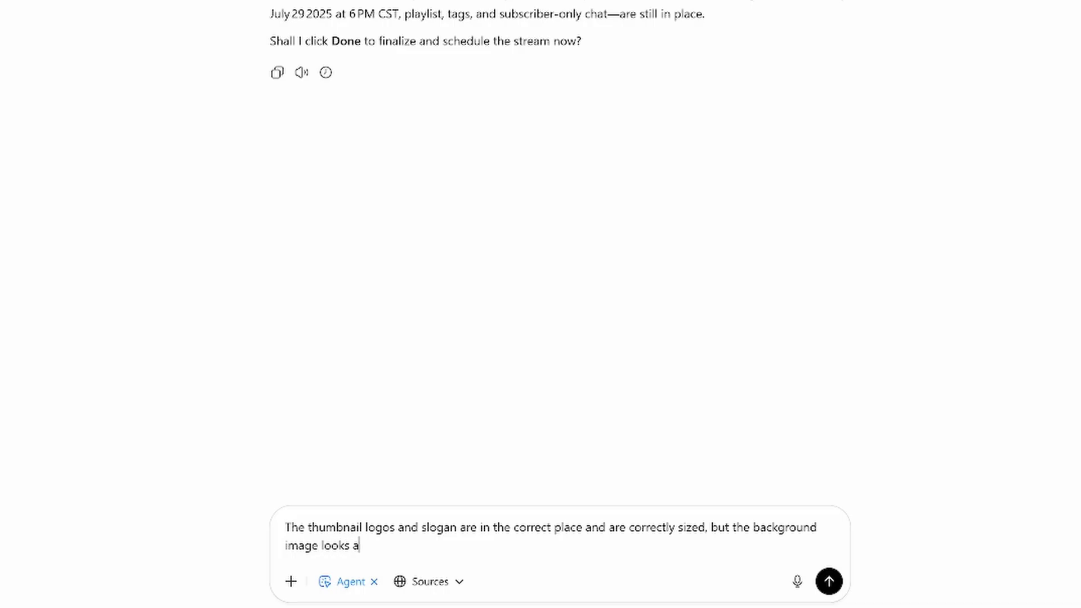
{"action": "type", "text": "s if it is a portrait image"}
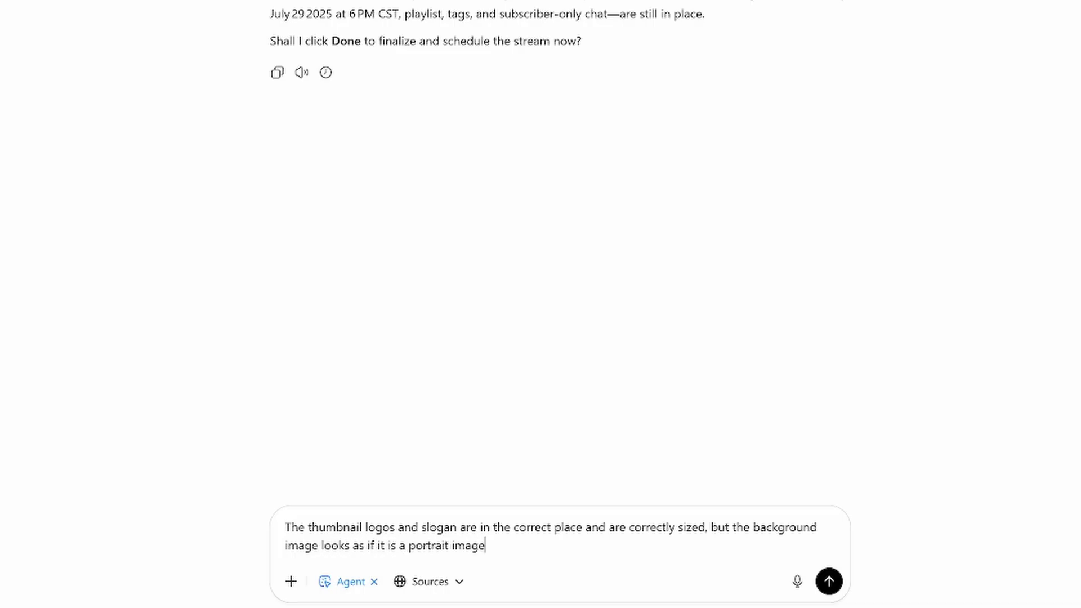
{"action": "type", "text": " that was resized to fit"}
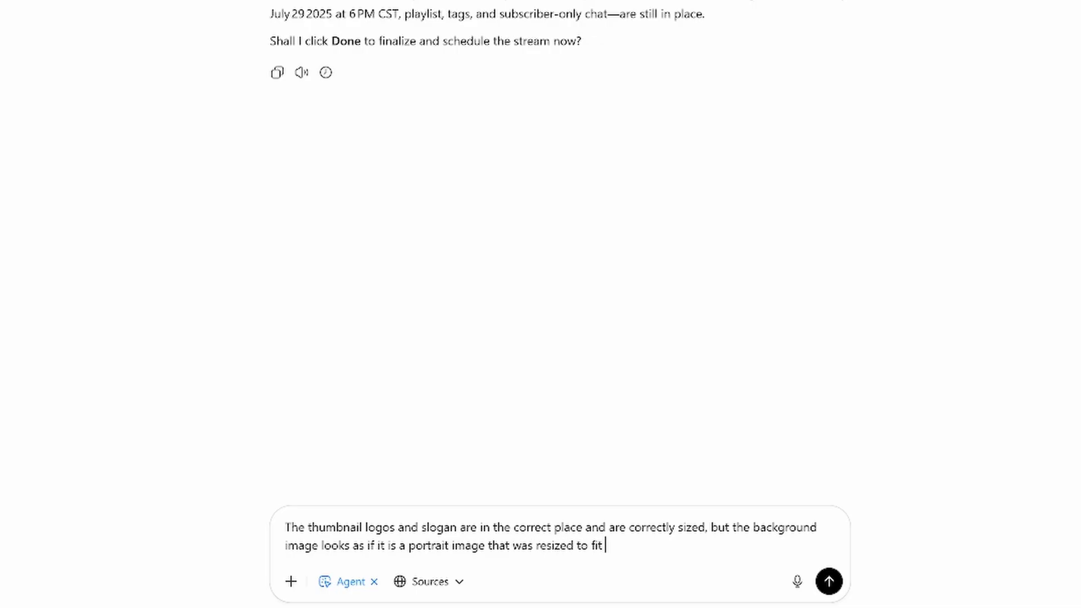
{"action": "type", "text": " a 16:9 aspect ra"}
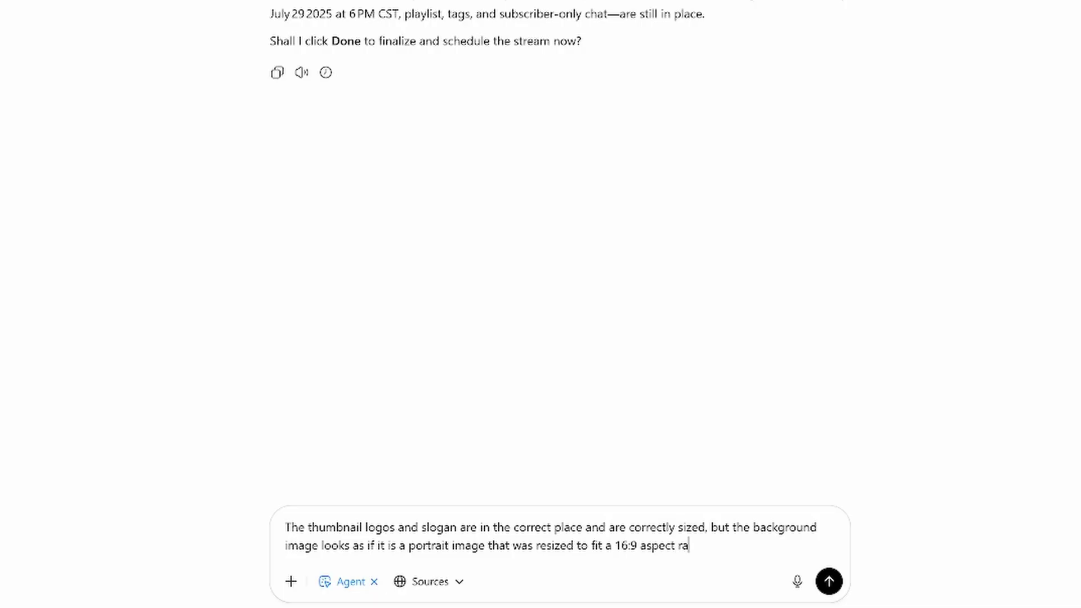
Add the question "Can the background image be scrolled down to show more of the silhouette of the man" to the reply.
{"action": "type", "text": "tio.  Can the background image "}
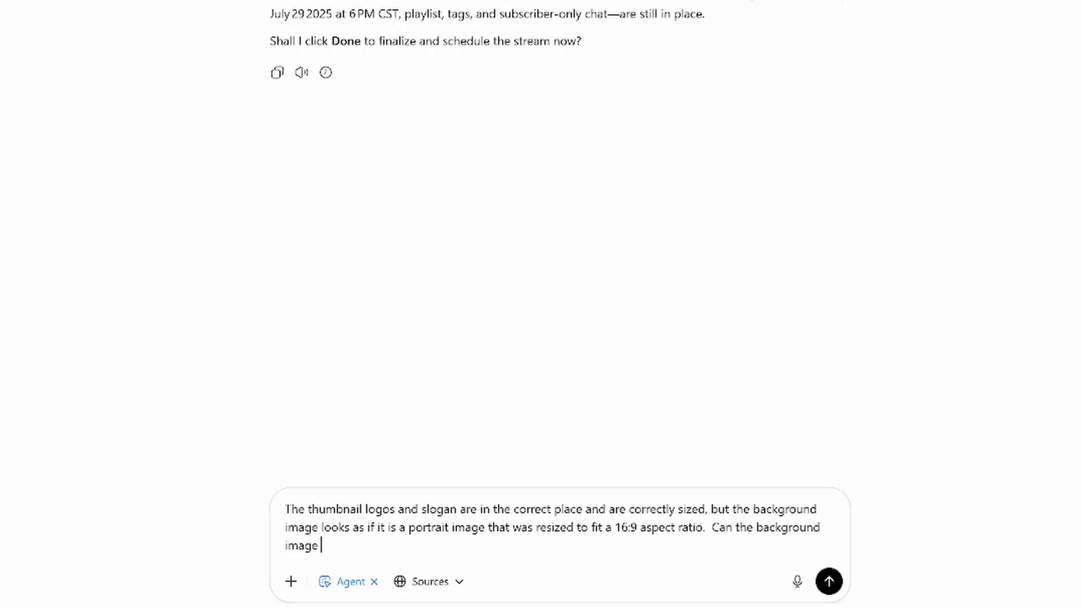
{"action": "type", "text": "be sc"}
{"action": "type", "text": "led down to show"}
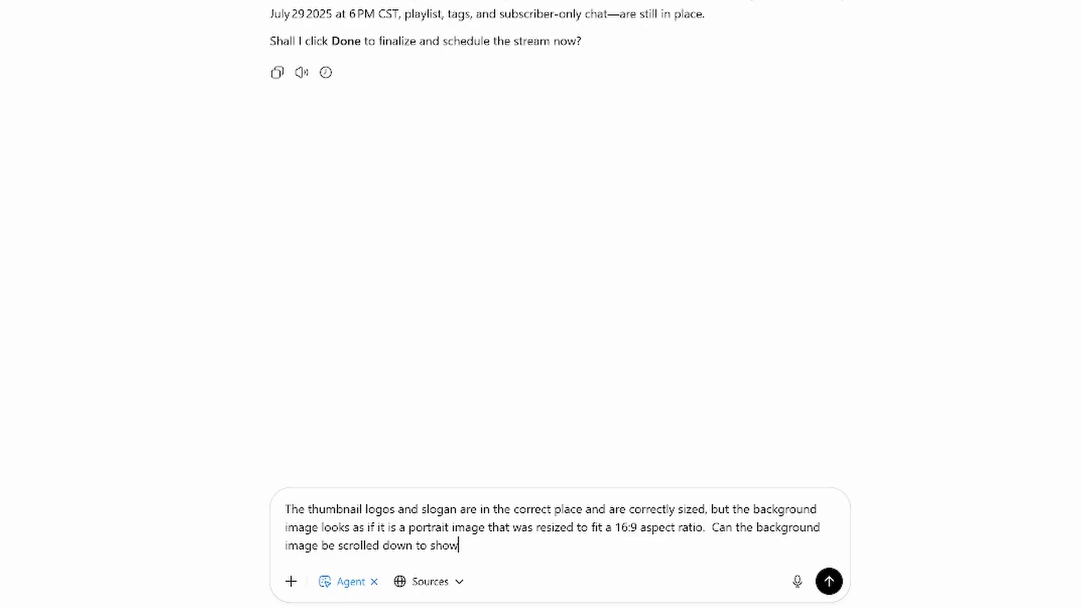
{"action": "type", "text": " more of the silhou"}
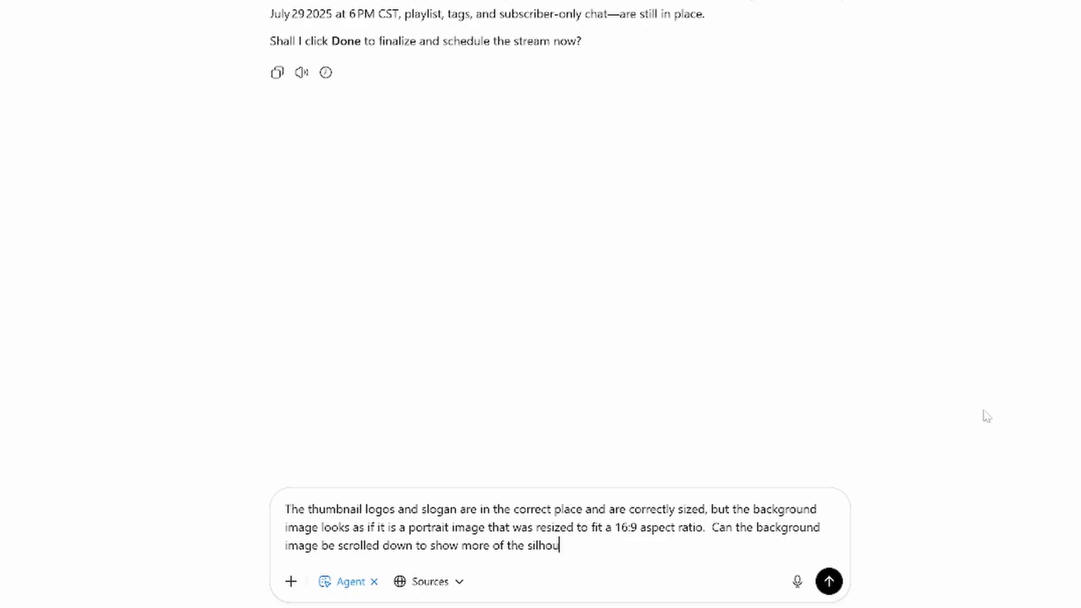
{"action": "type", "text": "ette of the man"}
Insert "a little bit" after "scrolled down" in the question about the background image.
{"action": "key", "text": "ctrl+Left"}
{"action": "key", "text": "ctrl+Left"}
{"action": "key", "text": "ctrl+Left"}
{"action": "key", "text": "ctrl+Left"}
{"action": "key", "text": "ctrl+Left"}
{"action": "key", "text": "ctrl+Left"}
{"action": "key", "text": "ctrl+Left"}
{"action": "key", "text": "ctrl+Left"}
{"action": "key", "text": "ctrl+Left"}
{"action": "type", "text": "a little "}
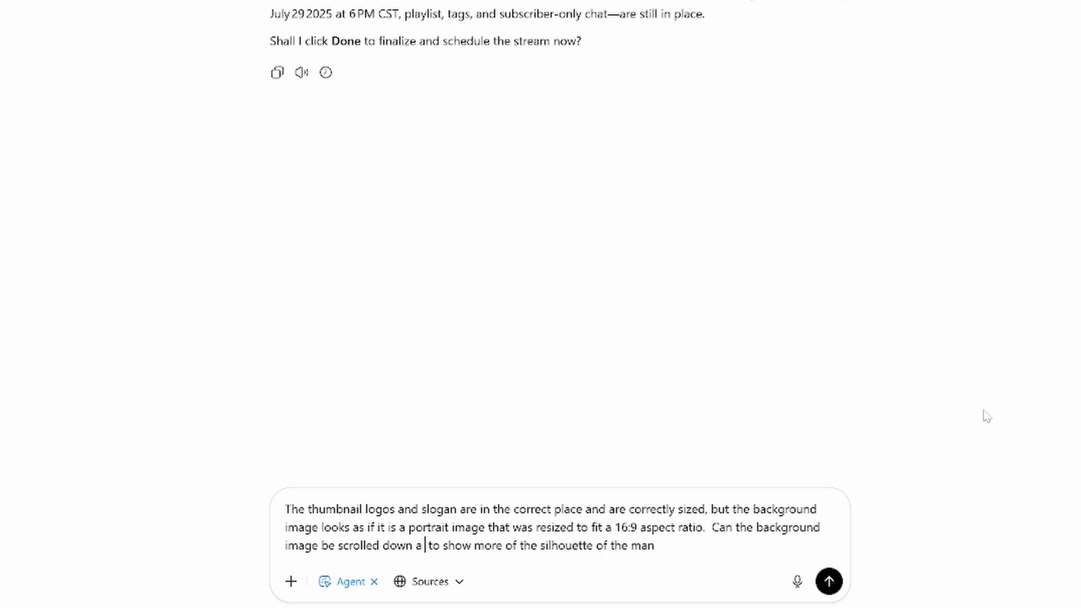
{"action": "type", "text": " bit"}
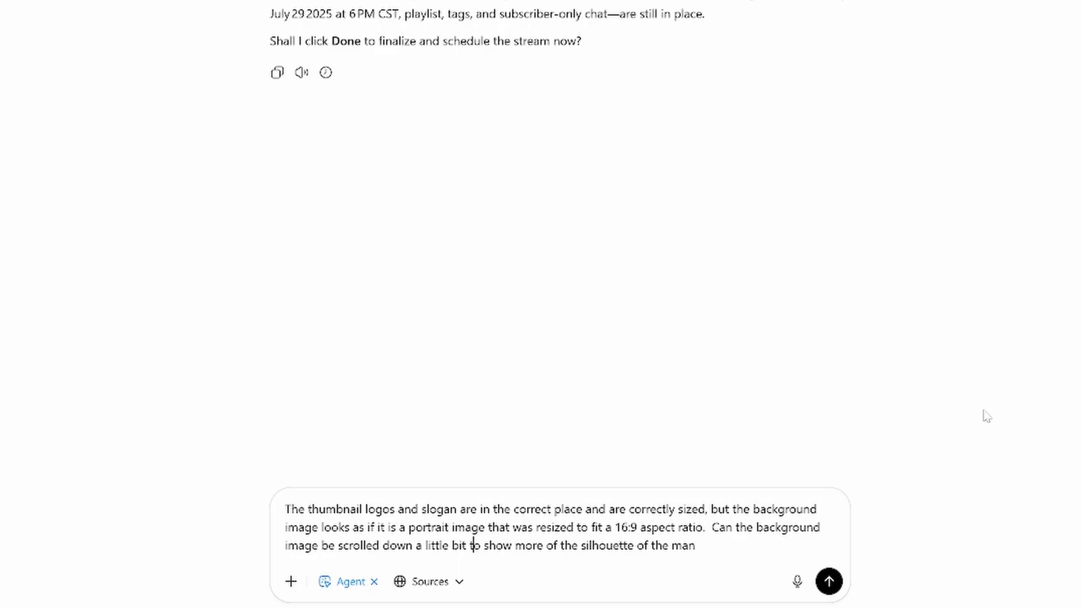
Complete the question with "while keeping the Game logo, livestreaming logo, and slogan in the same place relative to the image frame?".
{"action": "key", "text": "ctrl+Right"}
{"action": "key", "text": "ctrl+Right"}
{"action": "key", "text": "ctrl+Right"}
{"action": "key", "text": "ctrl+Right"}
{"action": "key", "text": "End"}
{"action": "type", "text": "while keeping the Game "}
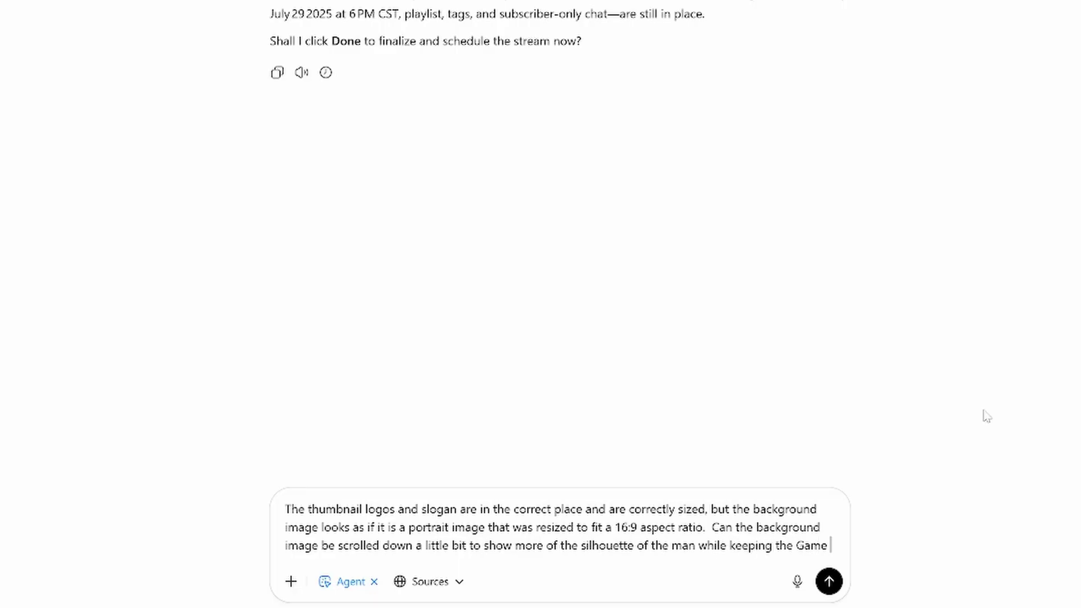
{"action": "type", "text": "logo, l"}
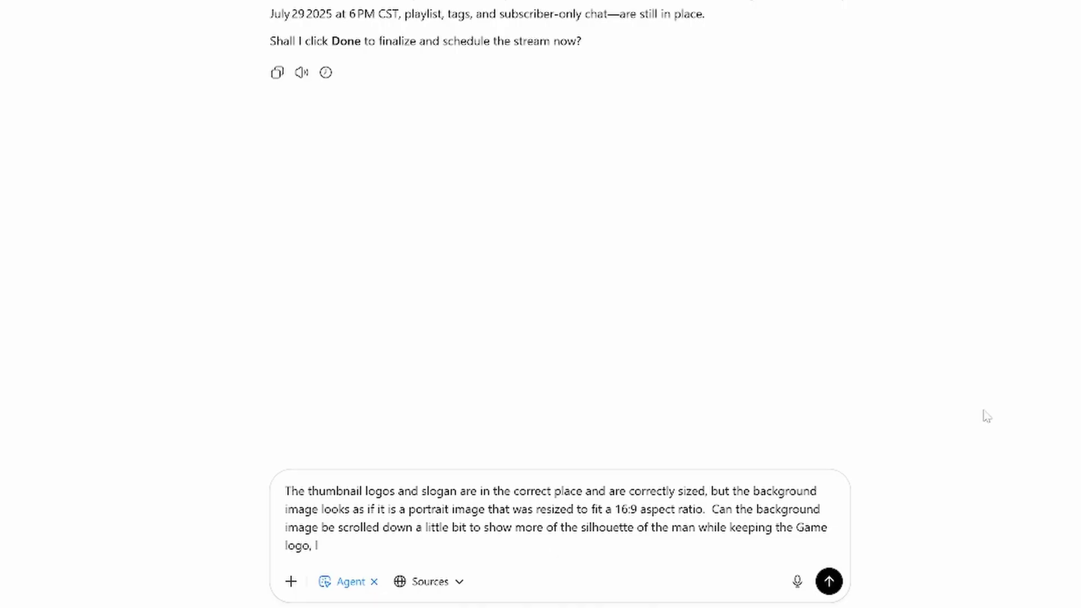
{"action": "type", "text": "eivivestreaming logo, and "}
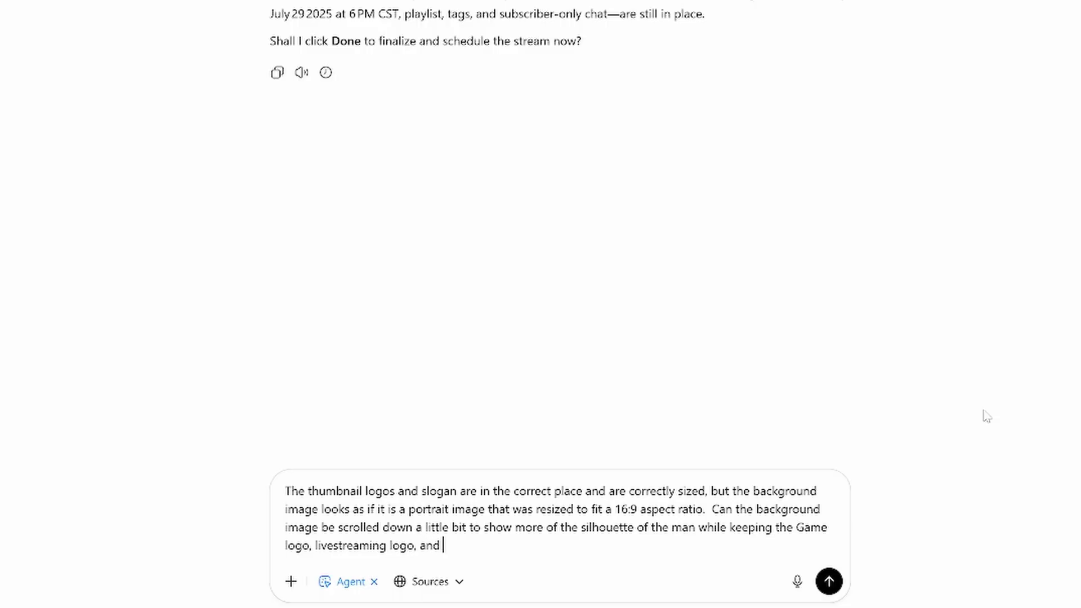
{"action": "type", "text": "slogan int the same pl"}
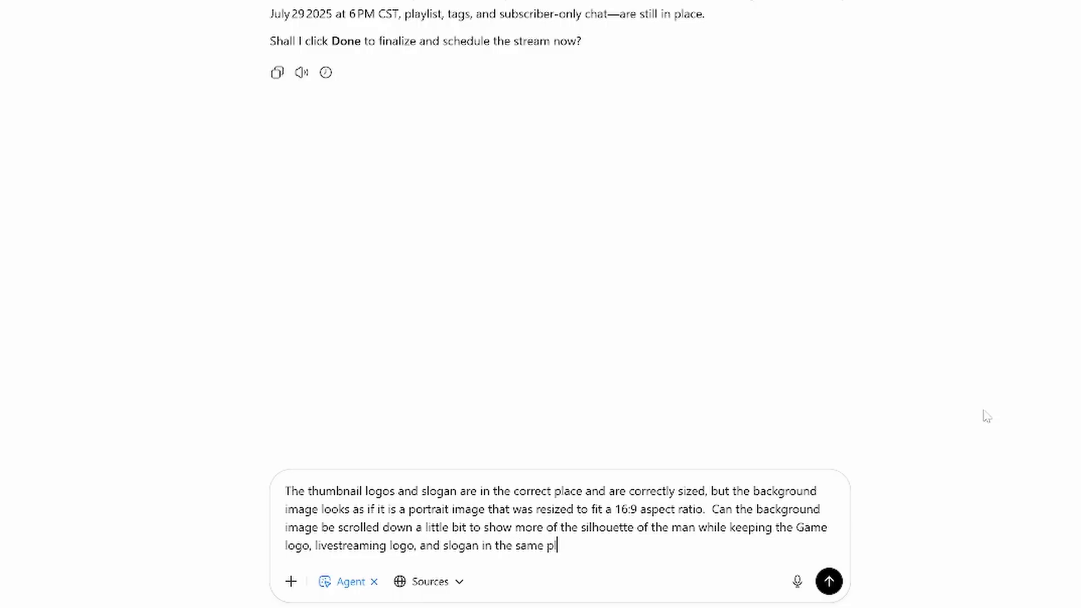
{"action": "type", "text": "ace relative to the image "}
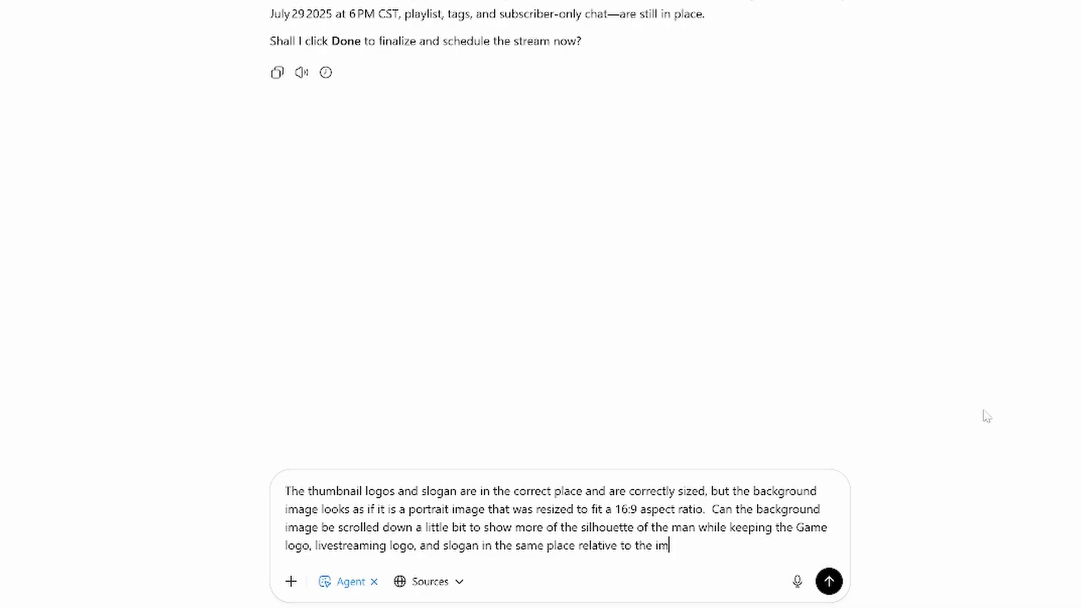
{"action": "type", "text": "frame?"}
Replace "down" with "up" in the background scrolling request and send the message to the agent.
{"action": "key", "text": "Left"}
{"action": "key", "text": "Left"}
{"action": "key", "text": "Left"}
{"action": "key", "text": "Left"}
{"action": "key", "text": "Left"}
{"action": "key", "text": "Left"}
{"action": "key", "text": "Left"}
{"action": "key", "text": "Left"}
{"action": "key", "text": "Left"}
{"action": "key", "text": "Left"}
{"action": "key", "text": "Left"}
{"action": "key", "text": "Left"}
{"action": "key", "text": "Left"}
{"action": "key", "text": "Left"}
{"action": "key", "text": "Left"}
{"action": "key", "text": "Left"}
{"action": "key", "text": "Left"}
{"action": "key", "text": "Left"}
{"action": "key", "text": "Left"}
{"action": "key", "text": "Left"}
{"action": "key", "text": "BackSpace"}
{"action": "key", "text": "BackSpace"}
{"action": "key", "text": "BackSpace"}
{"action": "key", "text": "BackSpace"}
{"action": "type", "text": "up"}
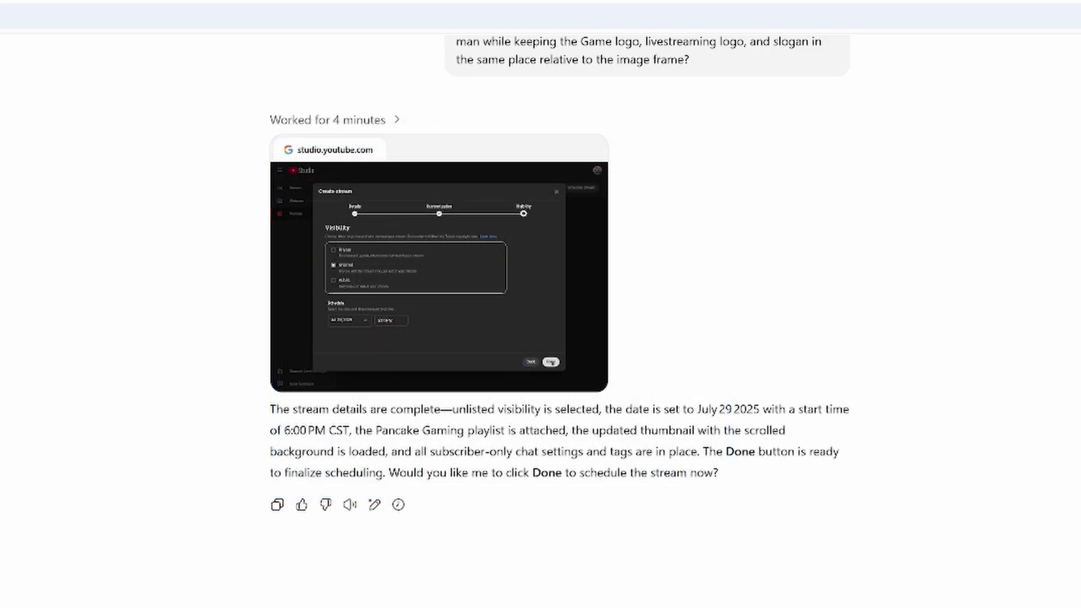
Take over the agent's browser and go back from the stream's visibility settings through customization to review its details.
{"action": "mouse_move", "coordinate": [349, 200]}
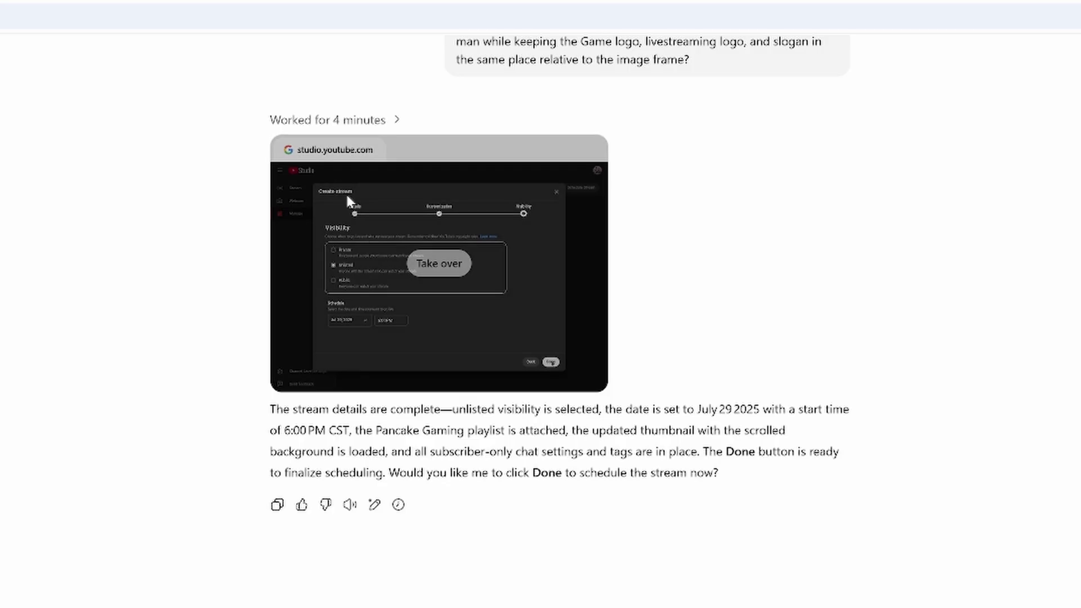
{"action": "left_click", "coordinate": [438, 264]}
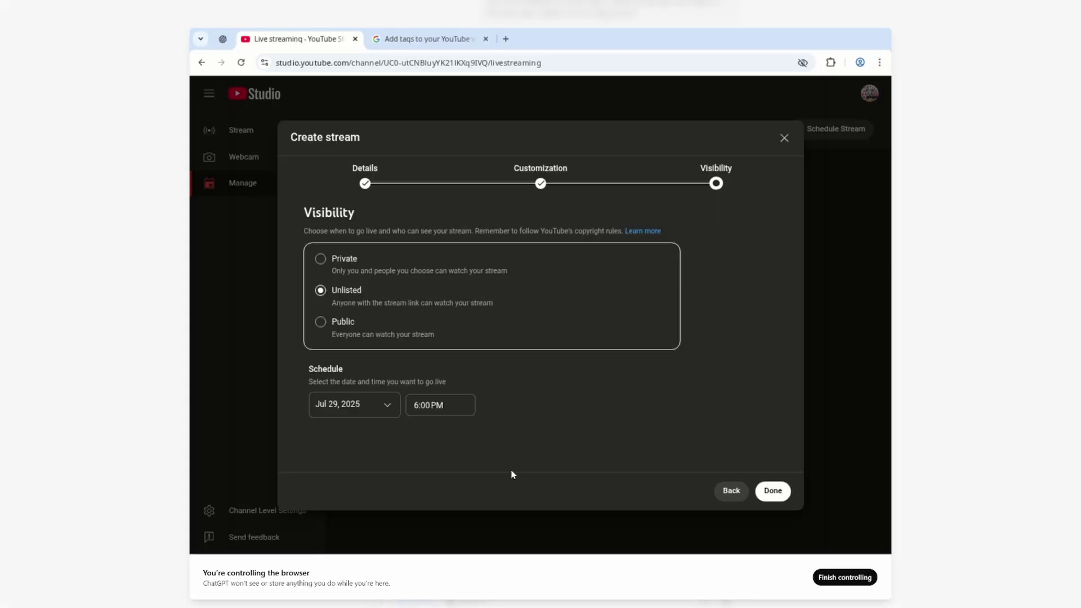
{"action": "left_click", "coordinate": [729, 492]}
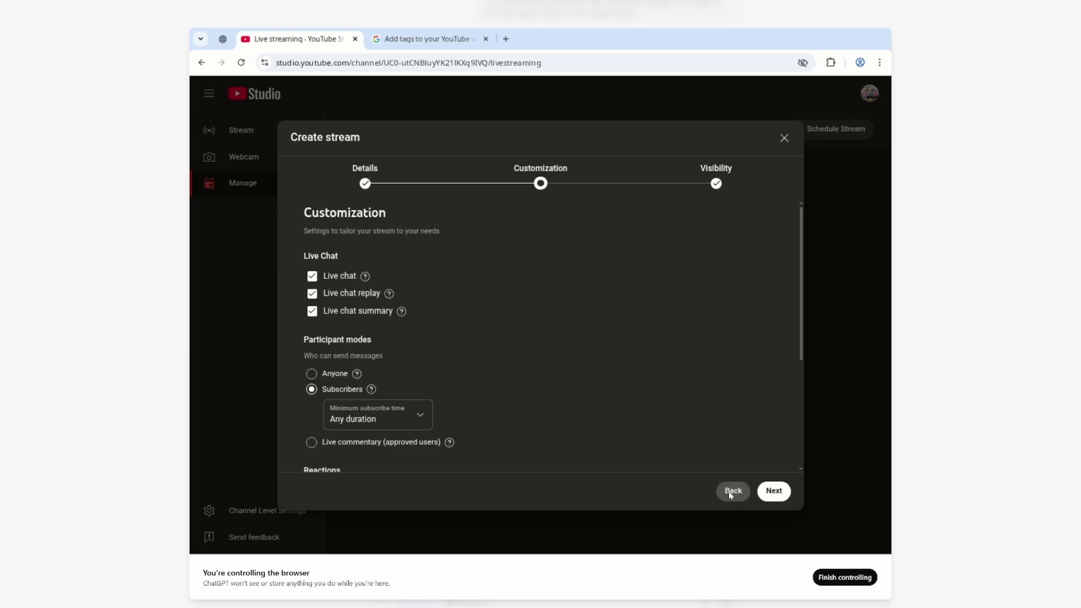
{"action": "left_click", "coordinate": [733, 492]}
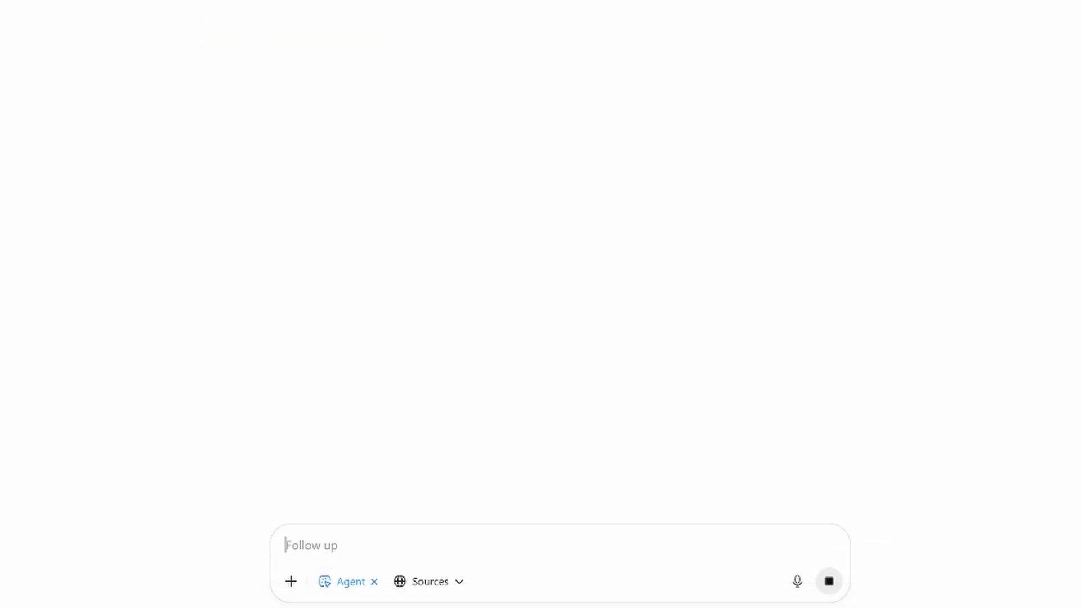
Begin a follow-up message to the agent with "You edited the thumbnail as I asked you to, and it looked great, but you did".
{"action": "type", "text": "You edited the thu"}
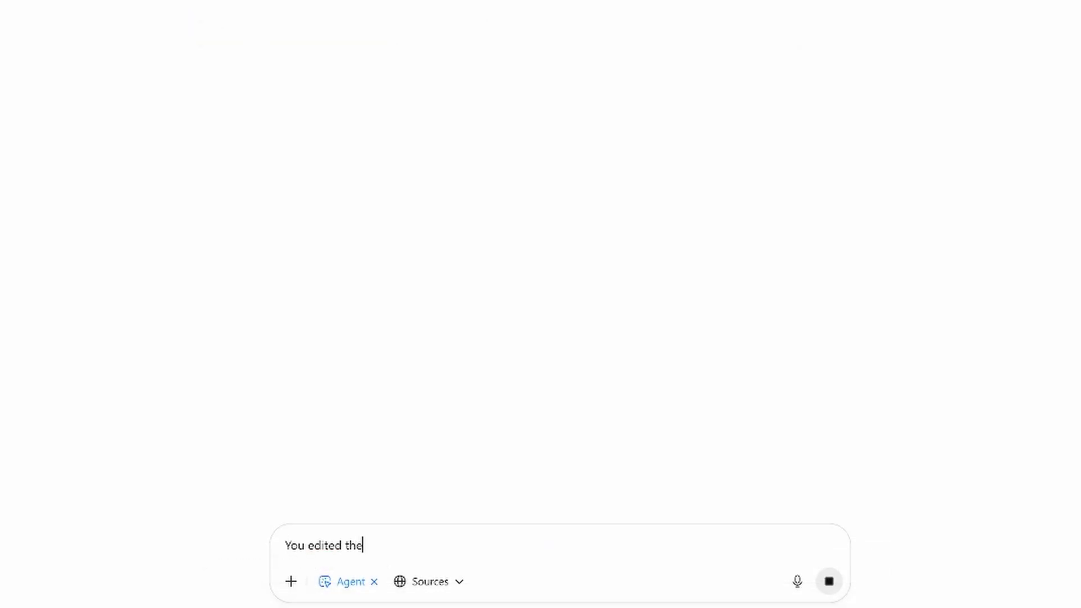
{"action": "type", "text": "mbnail as I asked you to"}
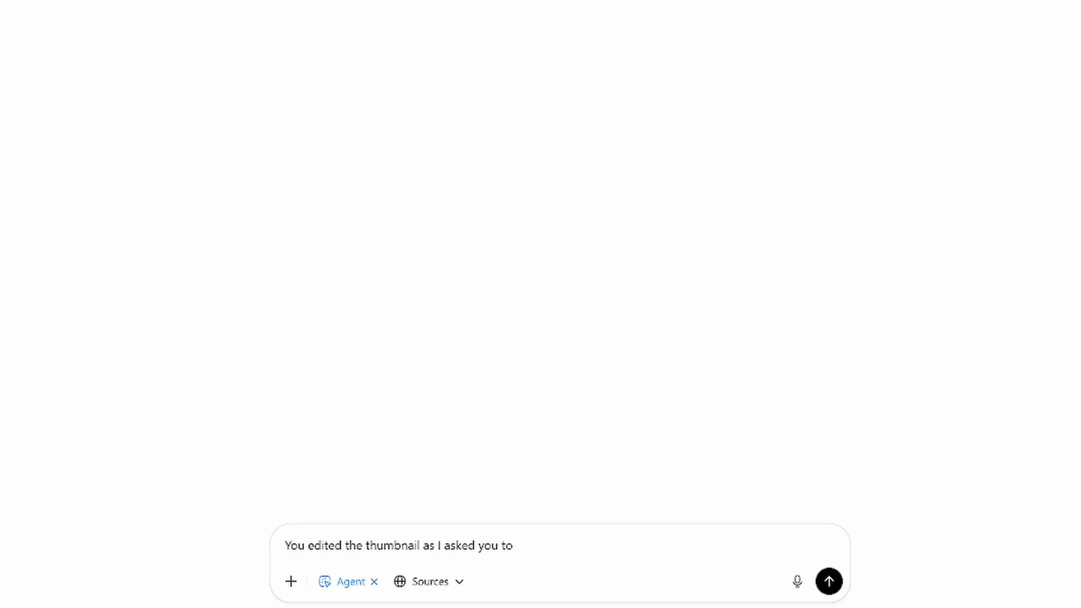
{"action": "type", "text": ", and it looked gre"}
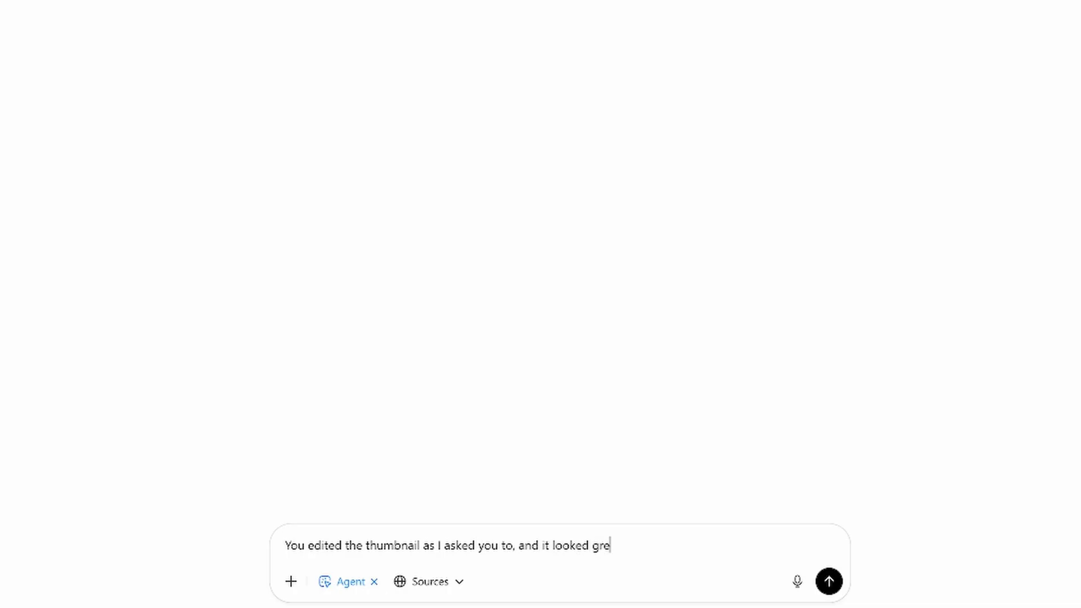
{"action": "type", "text": "at, but you did n"}
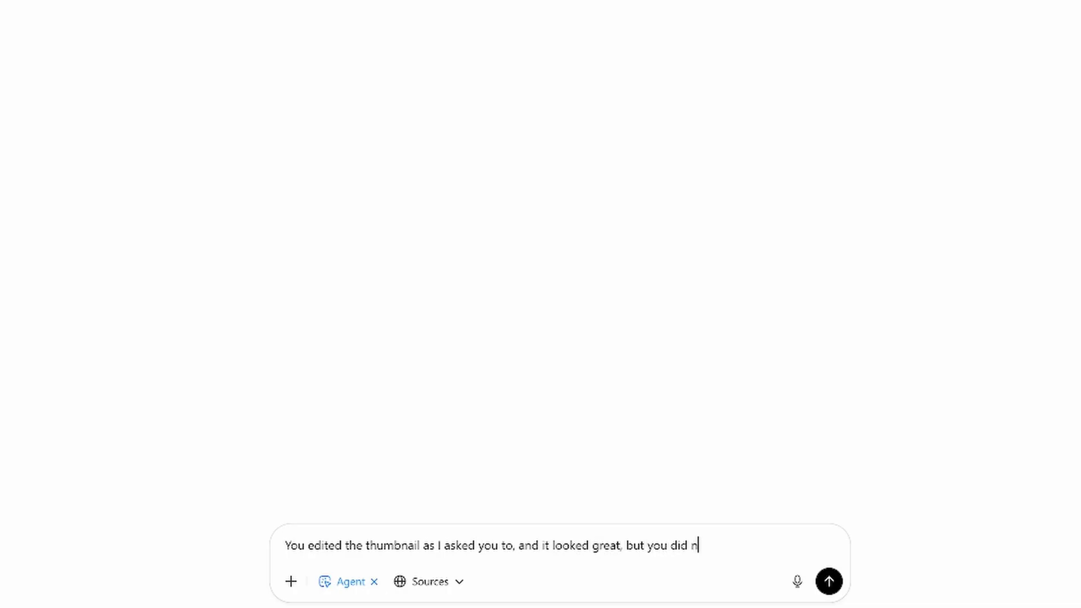
Finish the message with "not successfully replace the previous version of the thumbnail with the newly edited one." and send it to the agent.
{"action": "type", "text": "ot successfully replace the prev"}
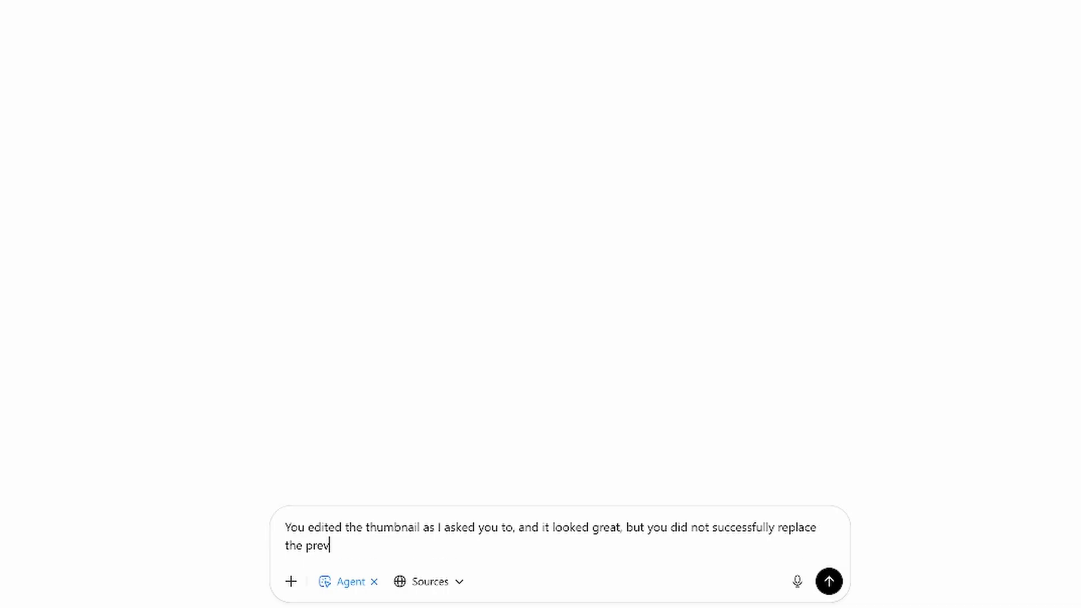
{"action": "type", "text": "ious version of the th"}
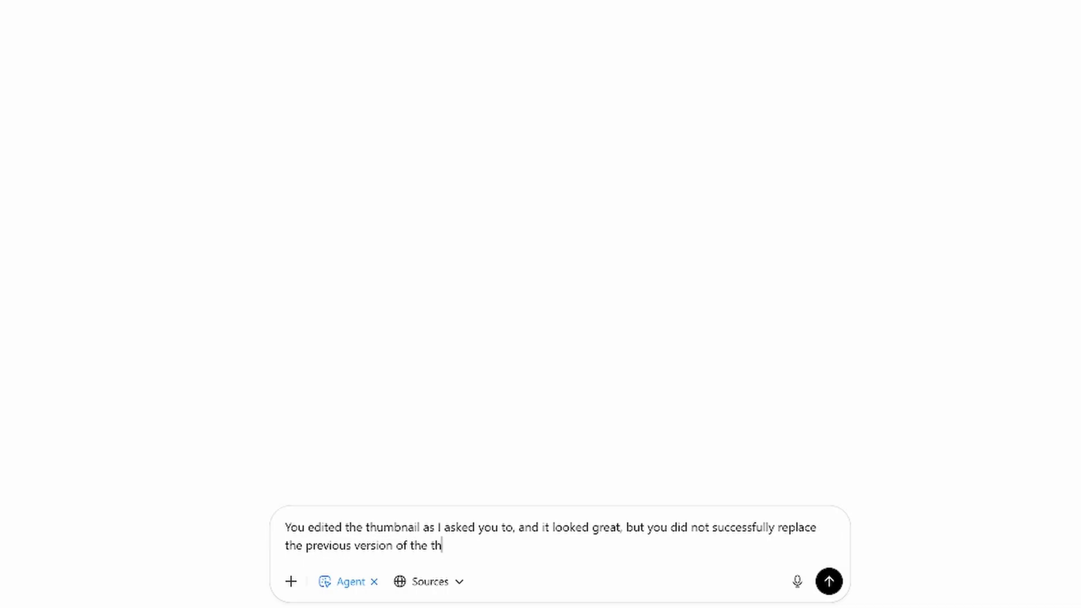
{"action": "type", "text": "umbnail with the "}
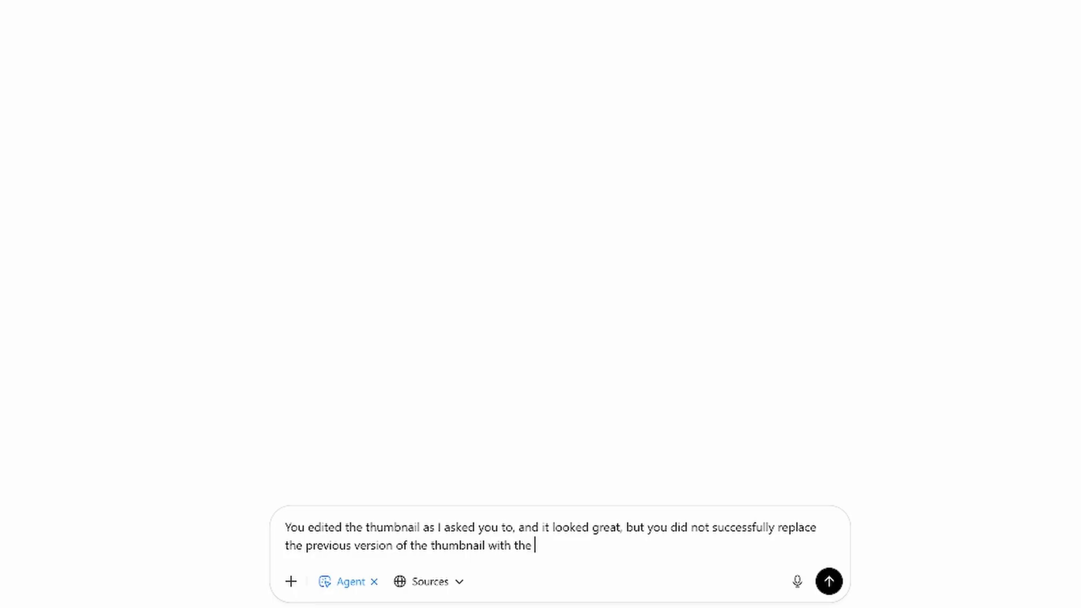
{"action": "type", "text": "newly edited one"}
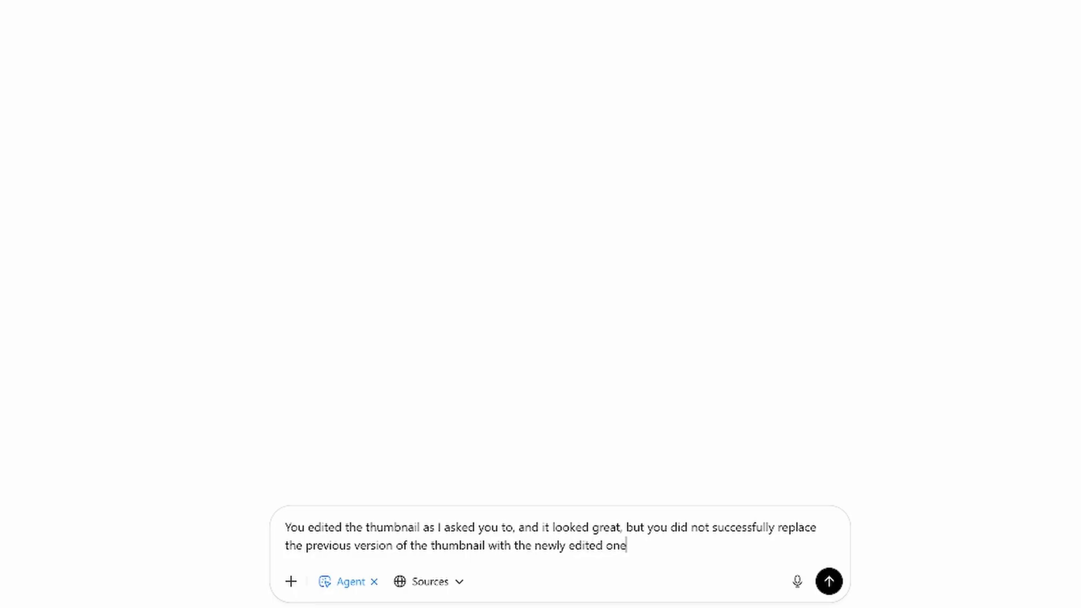
{"action": "type", "text": "."}
{"action": "key", "text": "Return"}
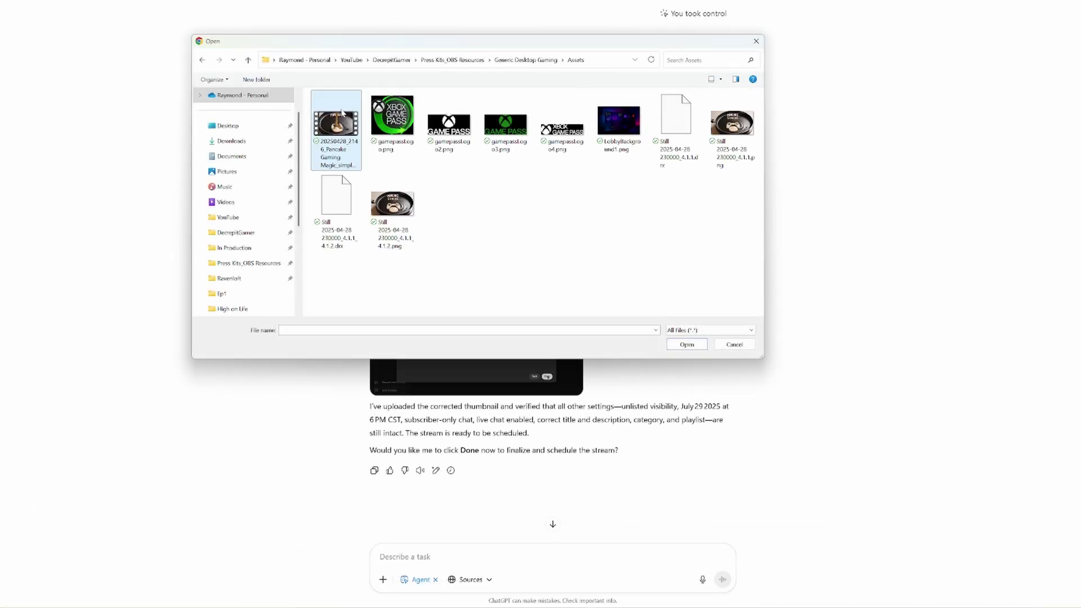
Attach the round green Xbox Game Pass logo image from the Assets folder to the agent message.
{"action": "left_click", "coordinate": [341, 112]}
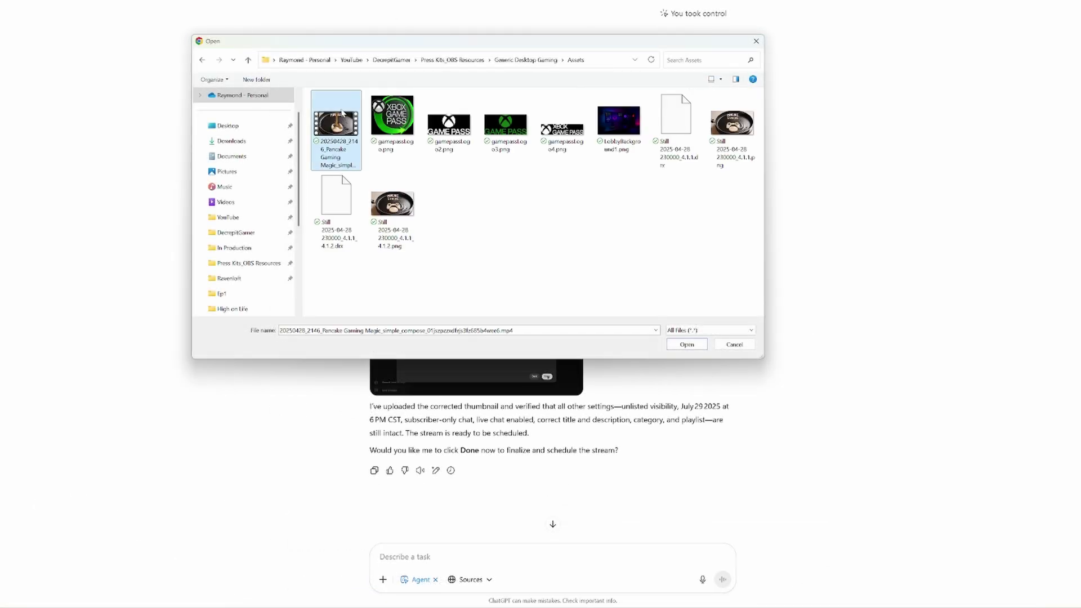
{"action": "left_click", "coordinate": [498, 184]}
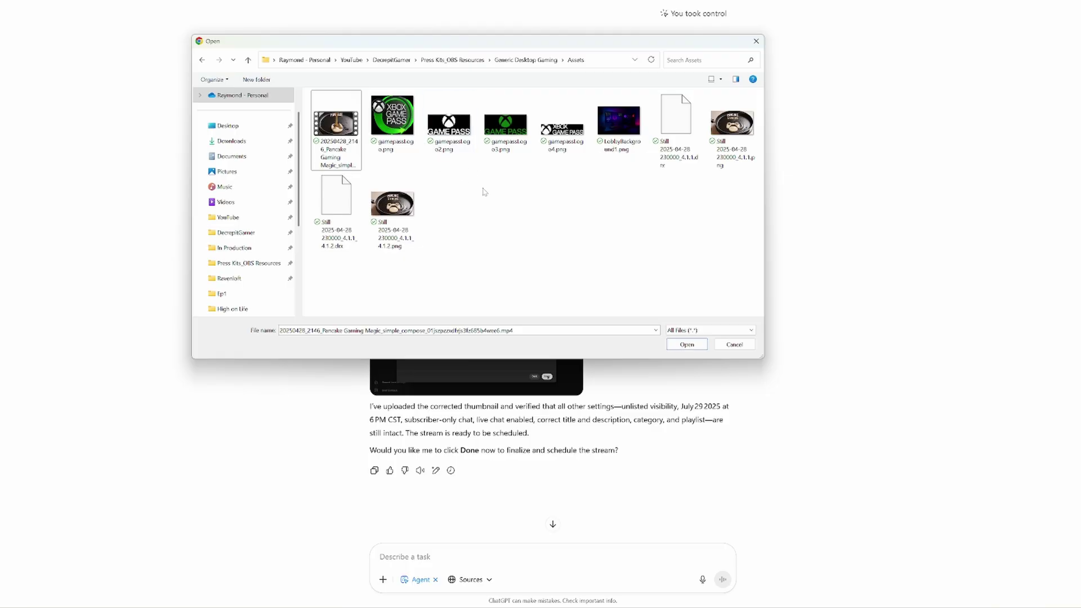
{"action": "double_click", "coordinate": [397, 124]}
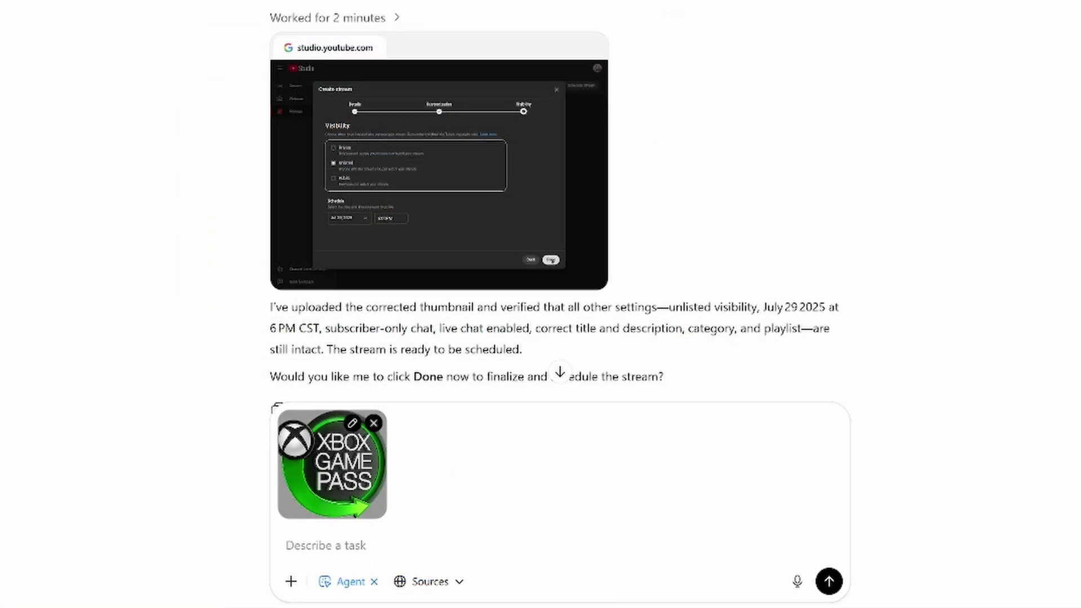
Ask the agent "Can you add this logo to the upper right corner of the thumbnail image with a small margin to make it aesthetically pleasing?".
{"action": "type", "text": "Can you "}
{"action": "type", "text": "add this logo "}
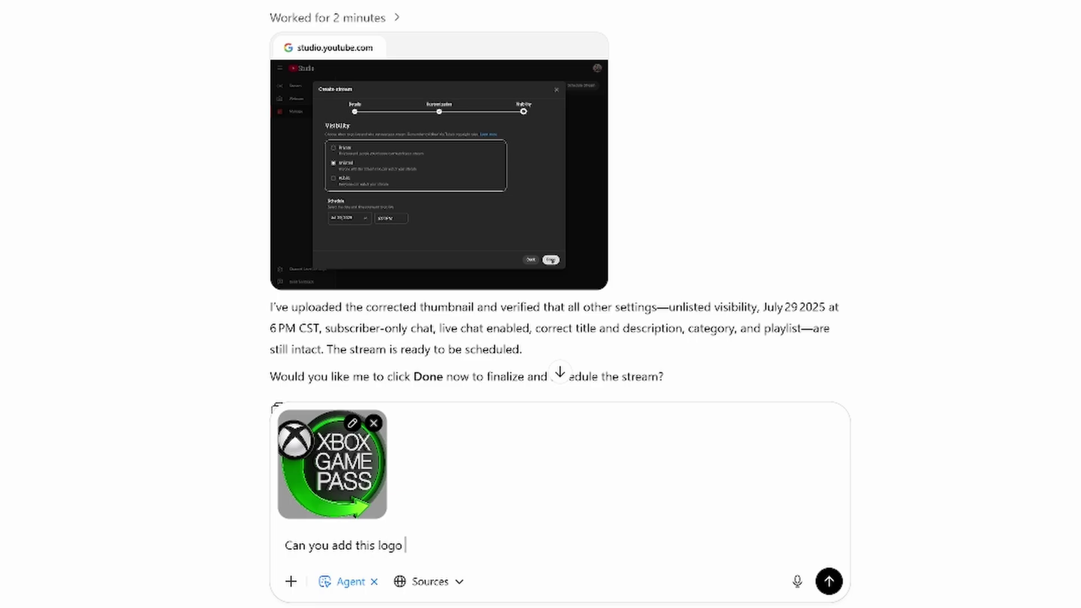
{"action": "type", "text": "to the upper r"}
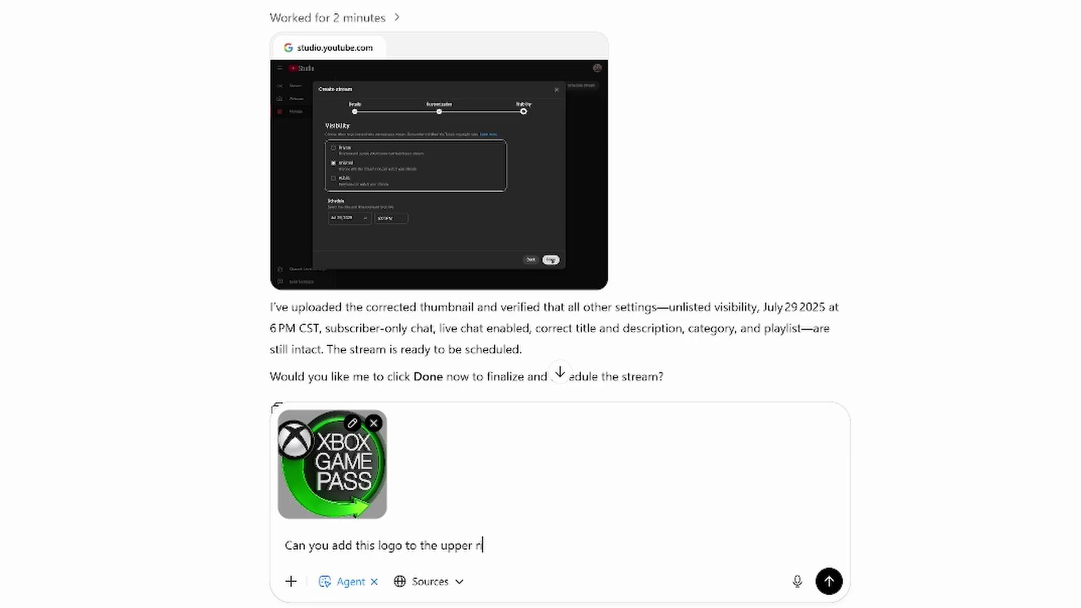
{"action": "type", "text": "ight corner of the "}
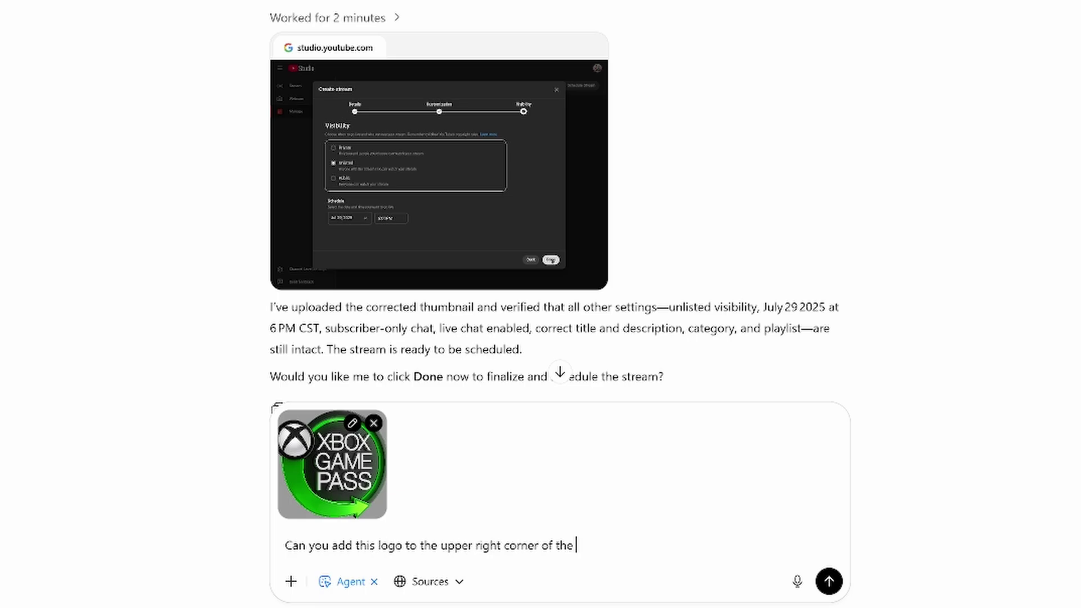
{"action": "type", "text": "thumbnail image"}
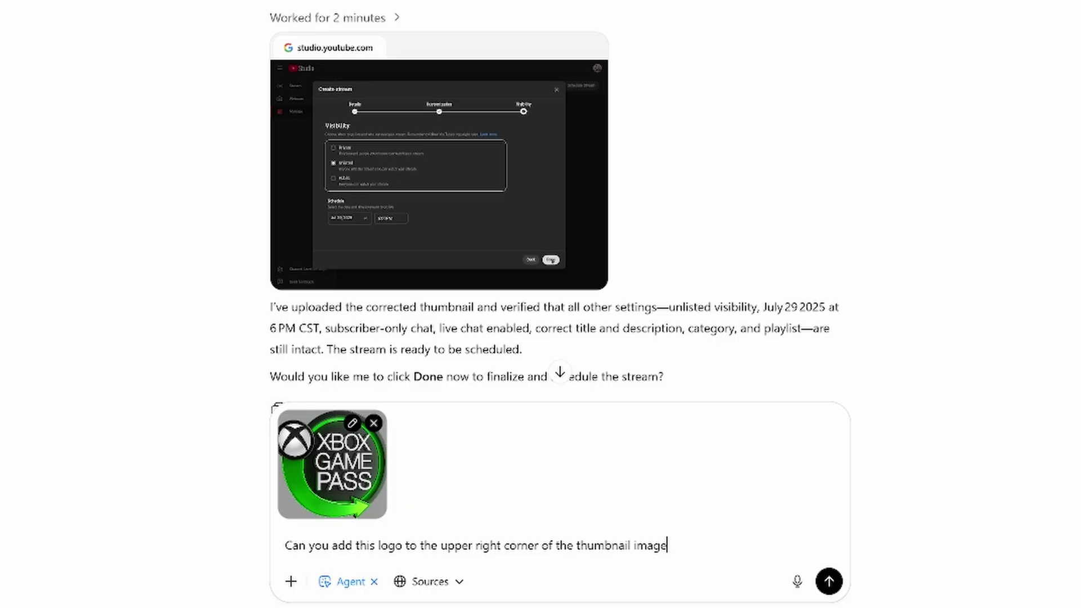
{"action": "type", "text": " with a small mar"}
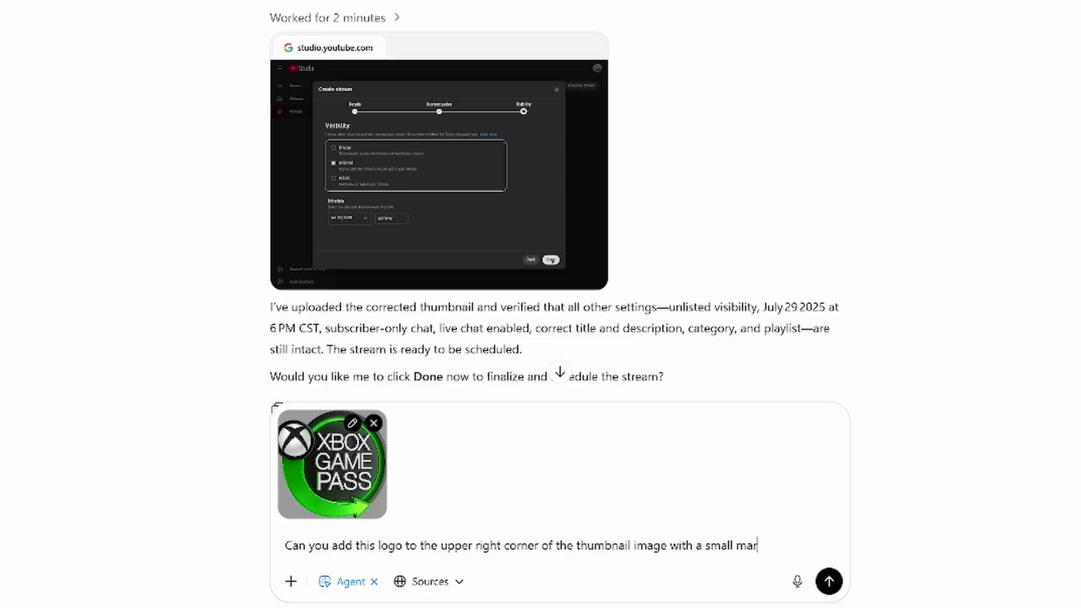
{"action": "type", "text": "gin to make it asthetically pleas"}
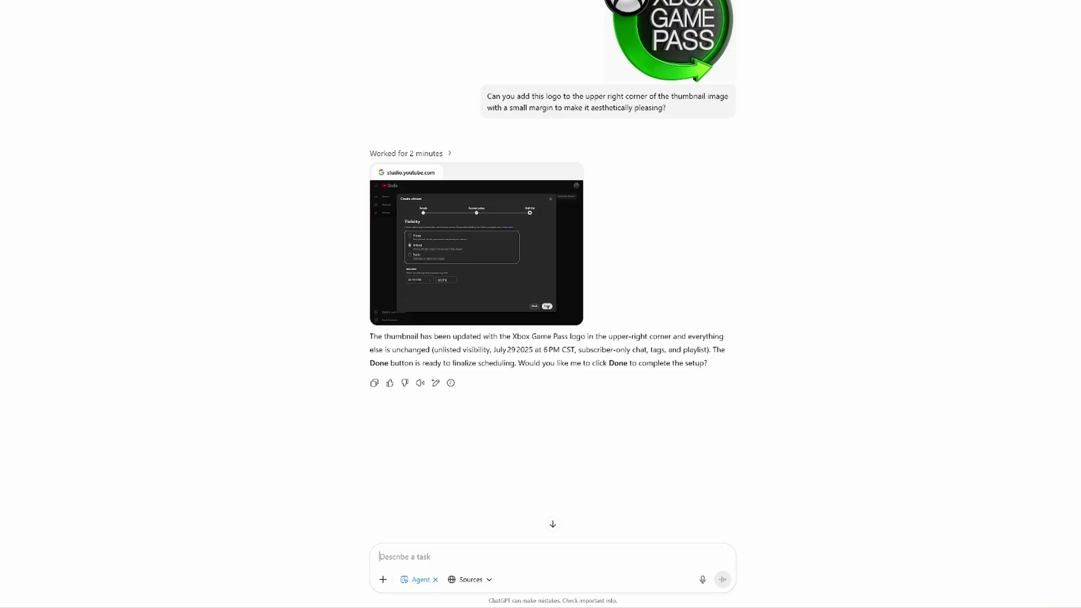
Reply to the agent with "Great job, GPT! Yes, please click done, and thank you!".
{"action": "type", "text": "Great job,"}
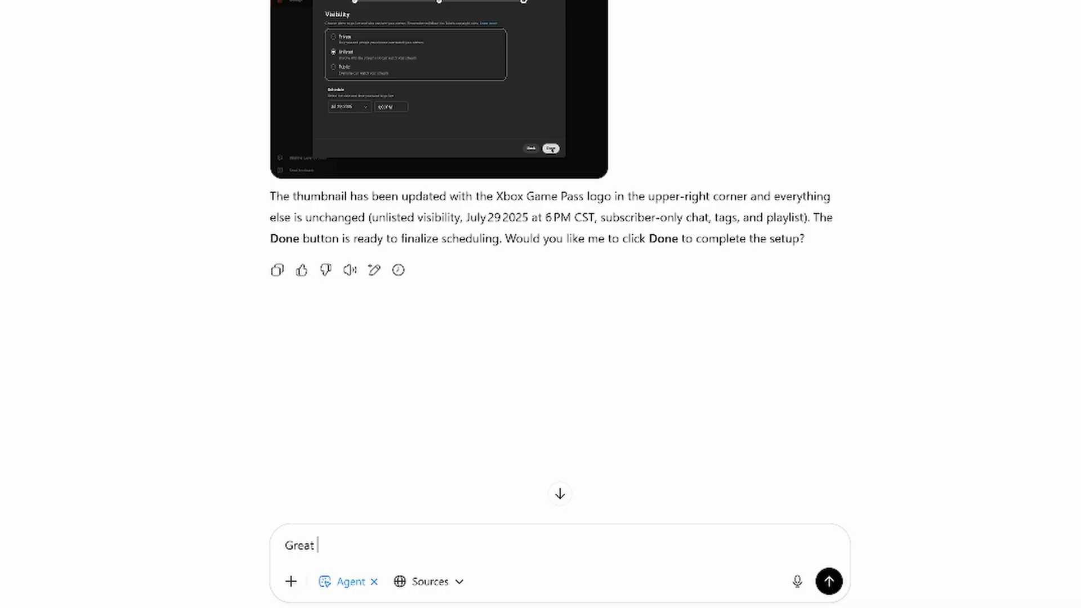
{"action": "type", "text": "PT!  Yes, please cl"}
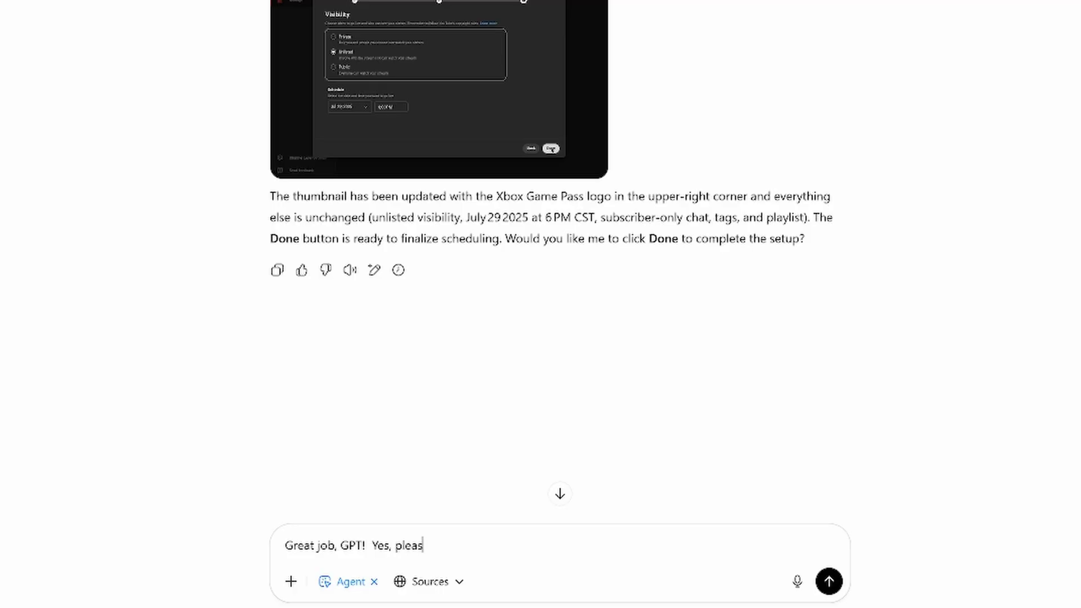
{"action": "type", "text": "ick done, and thank you!"}
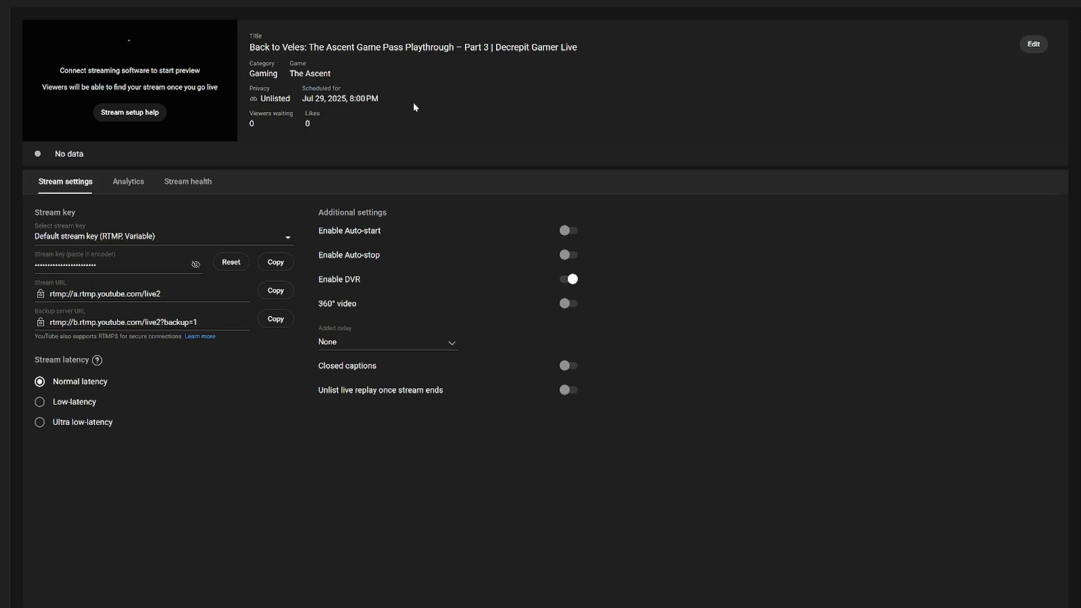
Open the scheduled stream's settings for editing in YouTube Studio and set its start time to 6:00 PM.
{"action": "left_click", "coordinate": [1033, 47]}
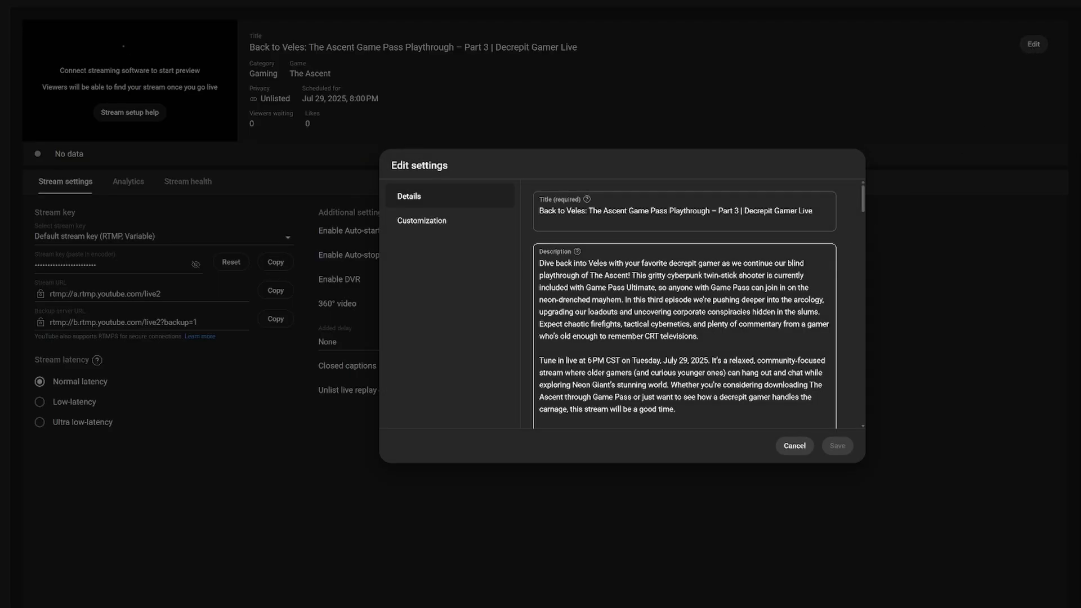
{"action": "scroll", "coordinate": [761, 305], "scroll_direction": "down", "scroll_amount": 6}
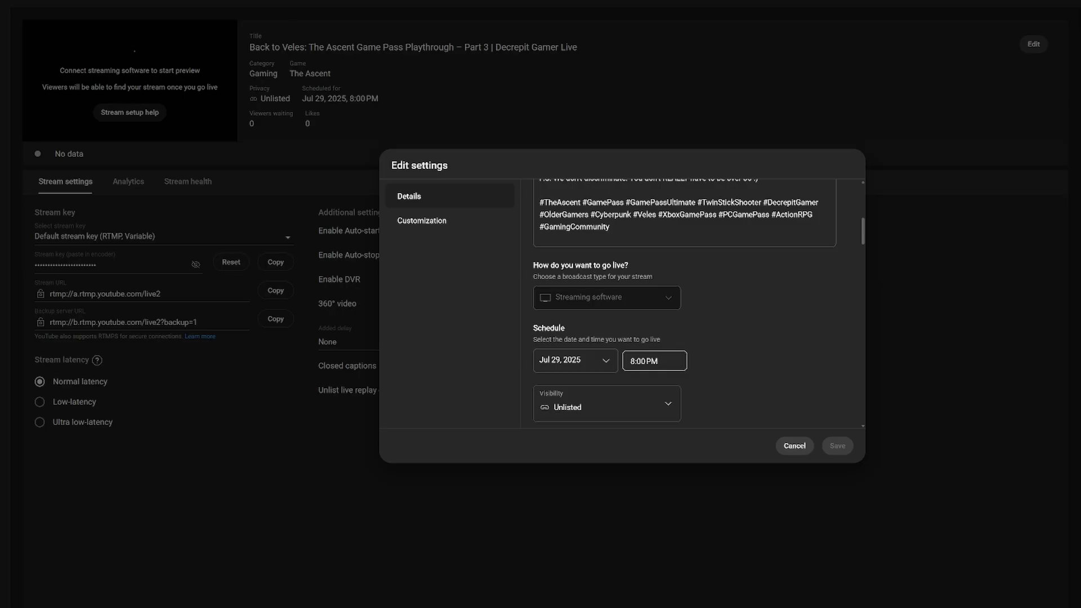
{"action": "left_click", "coordinate": [654, 361]}
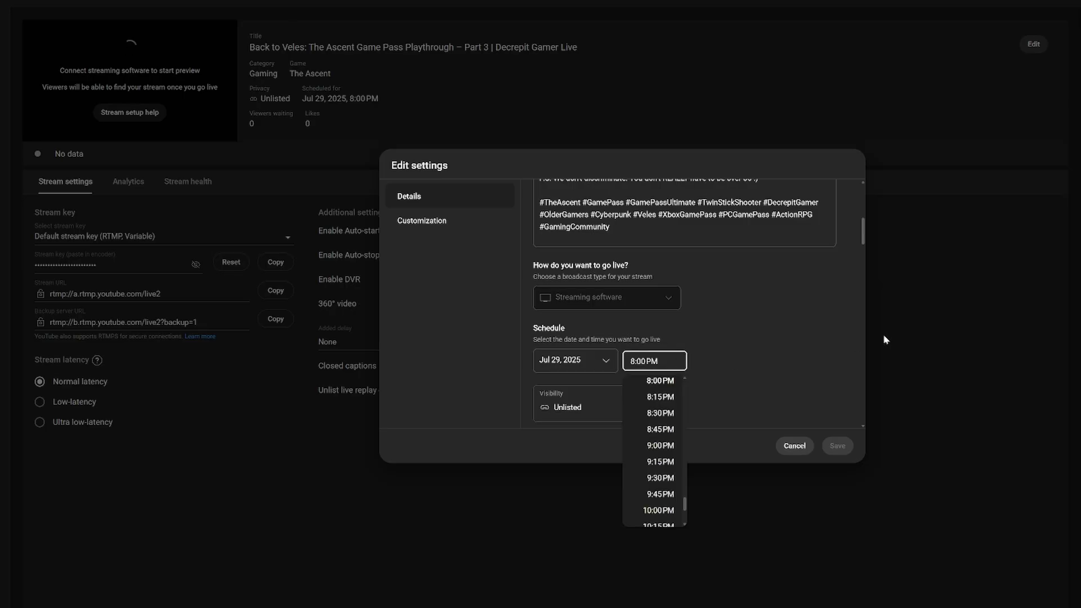
{"action": "key", "text": "BackSpace"}
{"action": "type", "text": "6"}
{"action": "key", "text": "Return"}
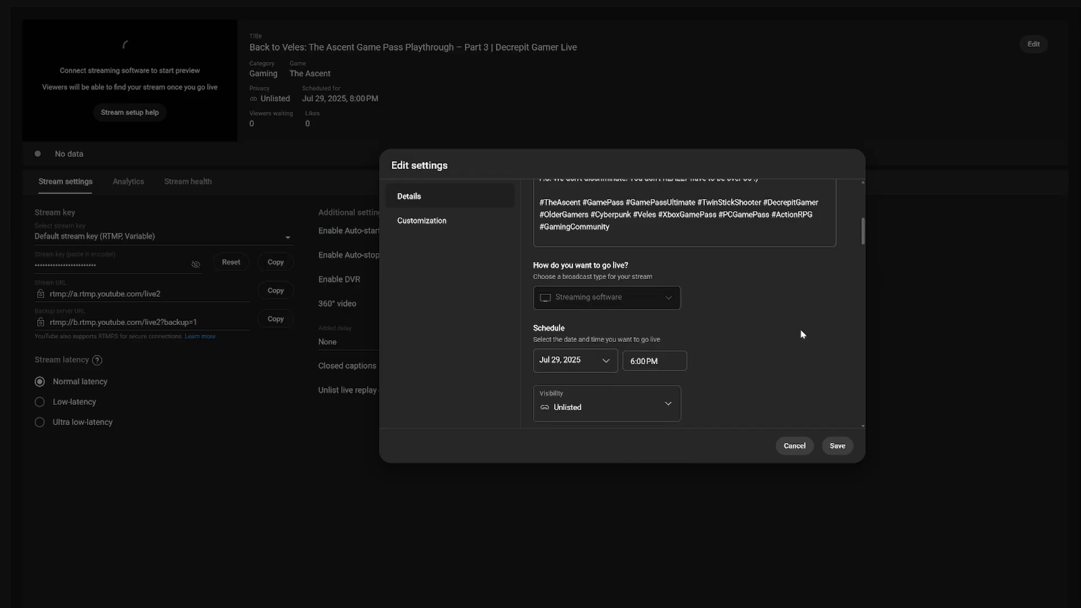
Delete the word "blind" before "playthrough" in the first sentence of the stream description.
{"action": "scroll", "coordinate": [794, 327], "scroll_direction": "down", "scroll_amount": 5}
{"action": "scroll", "coordinate": [790, 329], "scroll_direction": "down", "scroll_amount": 5}
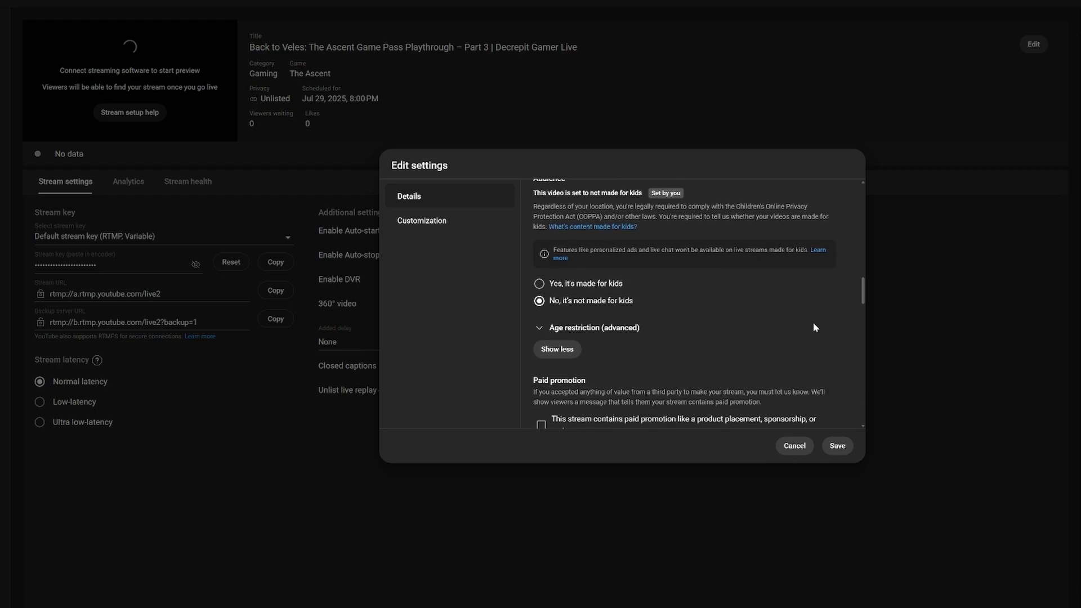
{"action": "scroll", "coordinate": [811, 322], "scroll_direction": "up", "scroll_amount": 10}
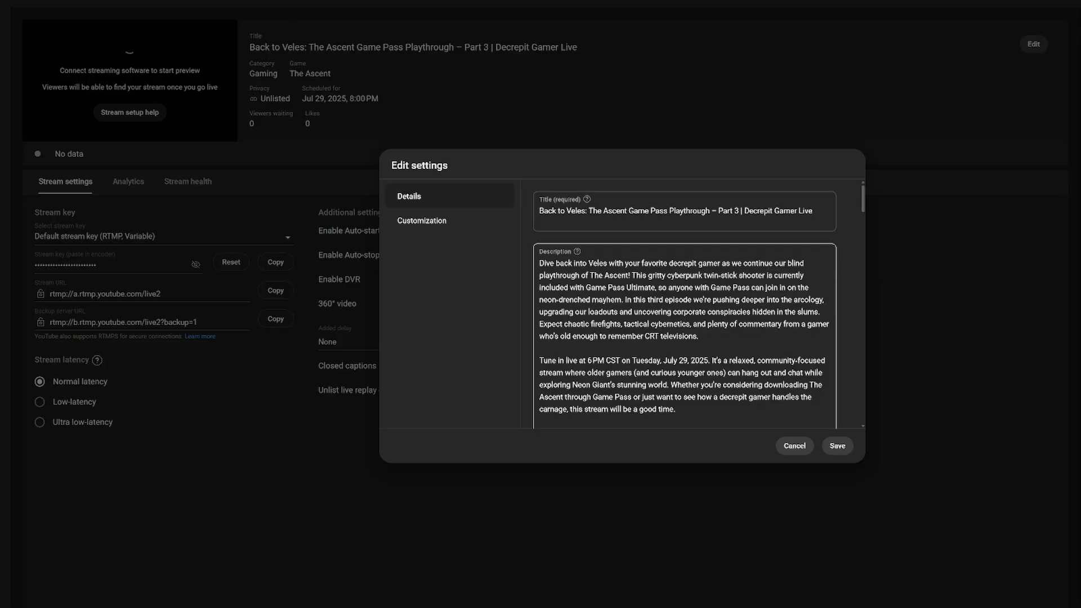
{"action": "key", "text": "BackSpace"}
{"action": "key", "text": "BackSpace"}
{"action": "key", "text": "BackSpace"}
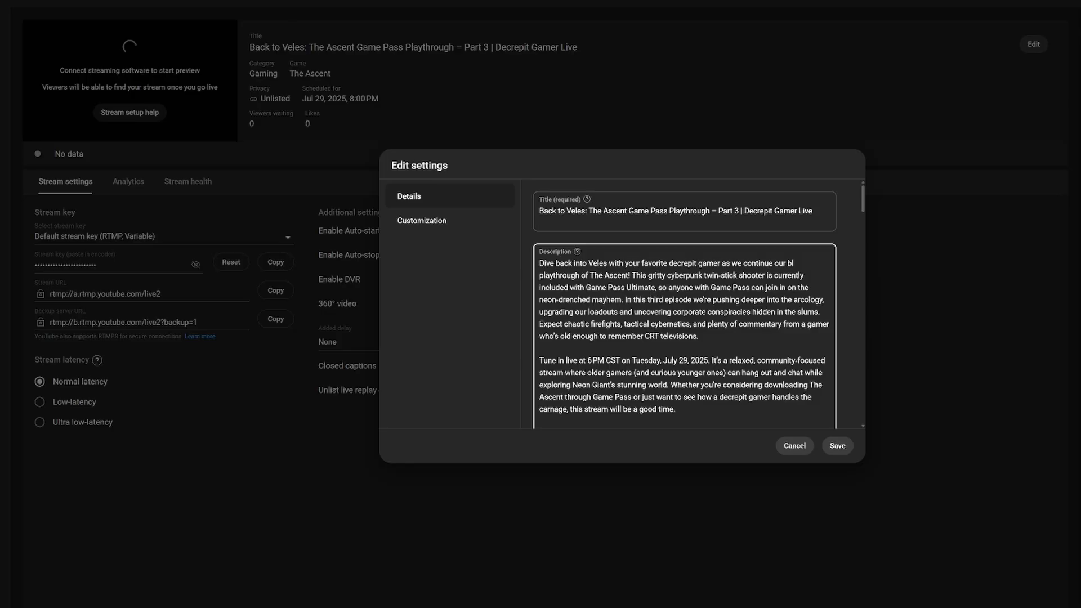
{"action": "key", "text": "BackSpace"}
{"action": "key", "text": "BackSpace"}
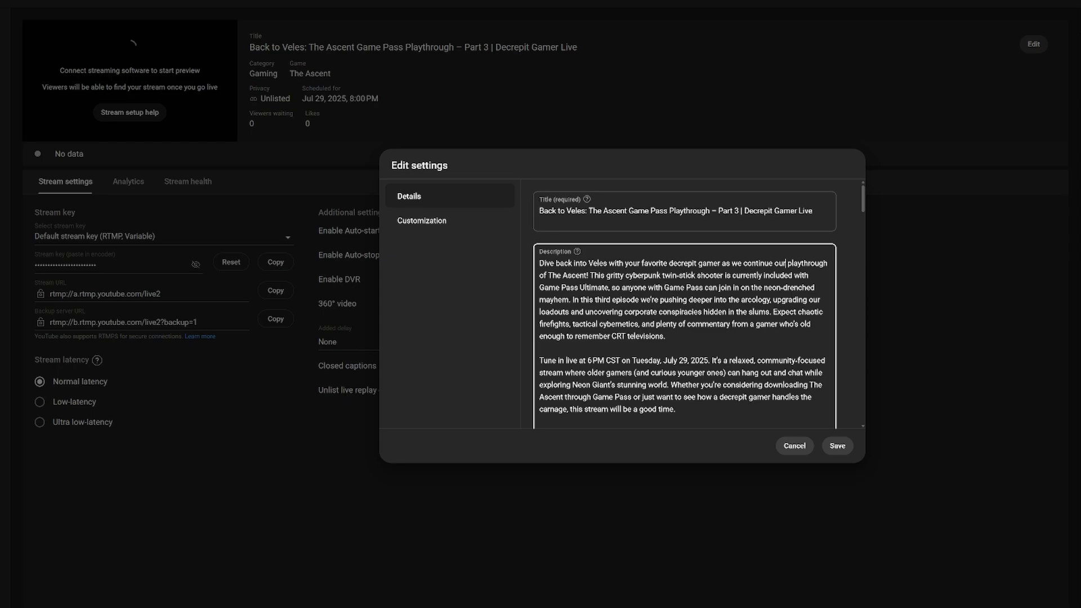
Review the rest of the stream description, especially the sentence about what happens in the third episode.
{"action": "key", "text": "Right"}
{"action": "key", "text": "Right"}
{"action": "key", "text": "Right"}
{"action": "key", "text": "Right"}
{"action": "key", "text": "Right"}
{"action": "key", "text": "Right"}
{"action": "key", "text": "Right"}
{"action": "key", "text": "Down"}
{"action": "key", "text": "Down"}
{"action": "key", "text": "Up"}
{"action": "left_click_drag", "start_coordinate": [581, 300], "coordinate": [692, 311]}
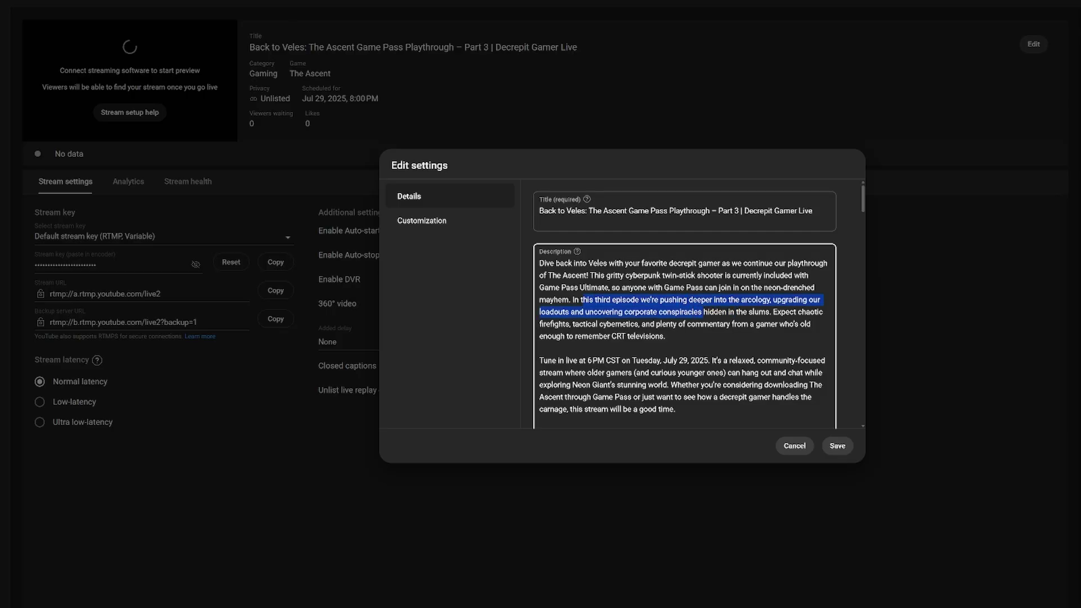
{"action": "left_click_drag", "start_coordinate": [703, 311], "coordinate": [770, 311]}
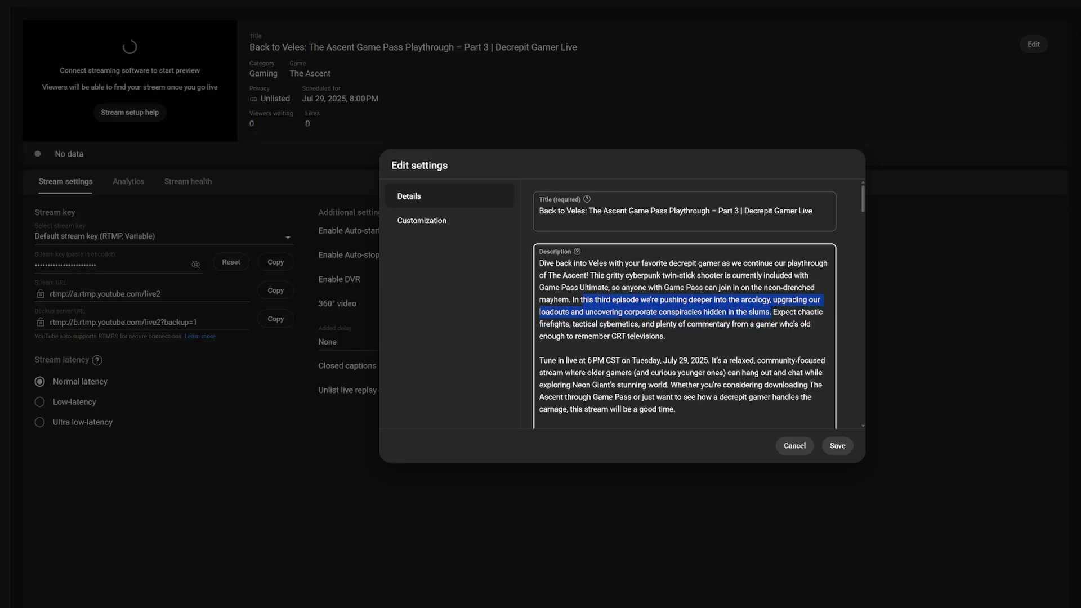
{"action": "left_click", "coordinate": [770, 312]}
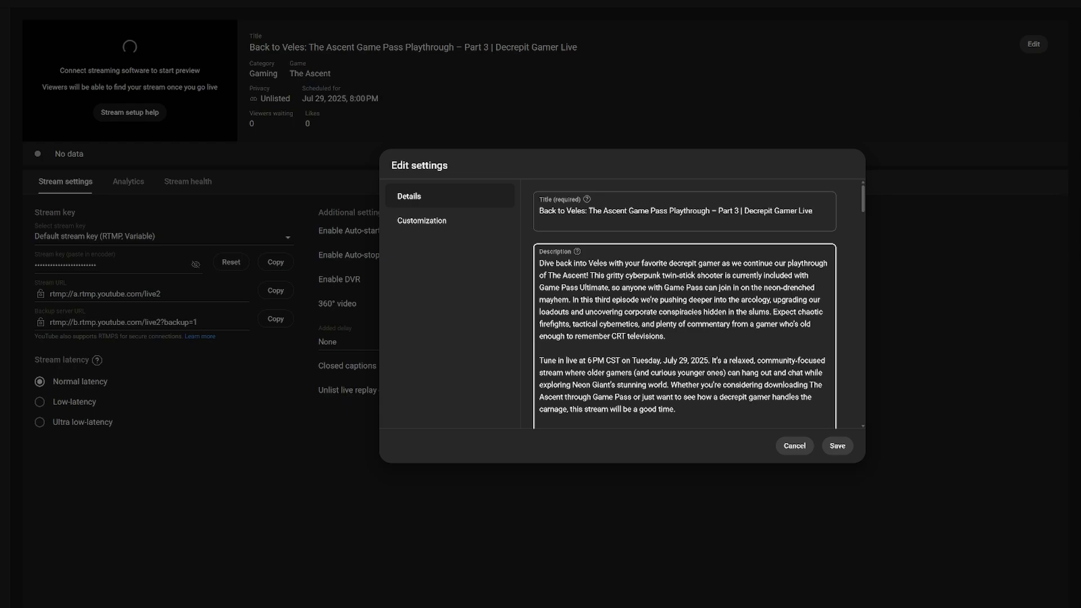
{"action": "left_click_drag", "start_coordinate": [571, 300], "coordinate": [768, 311]}
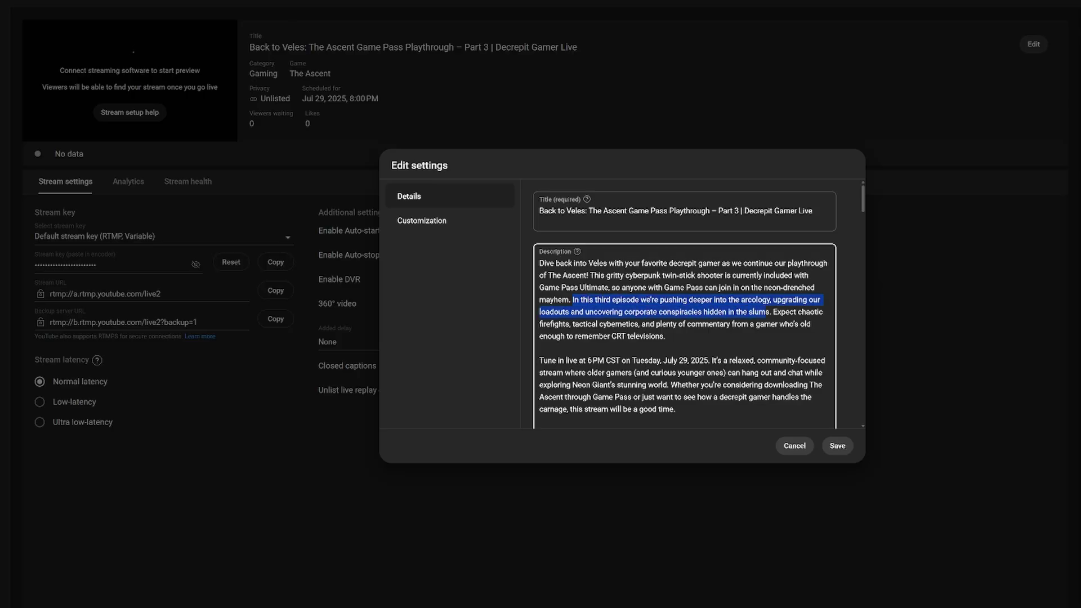
{"action": "left_click", "coordinate": [723, 324]}
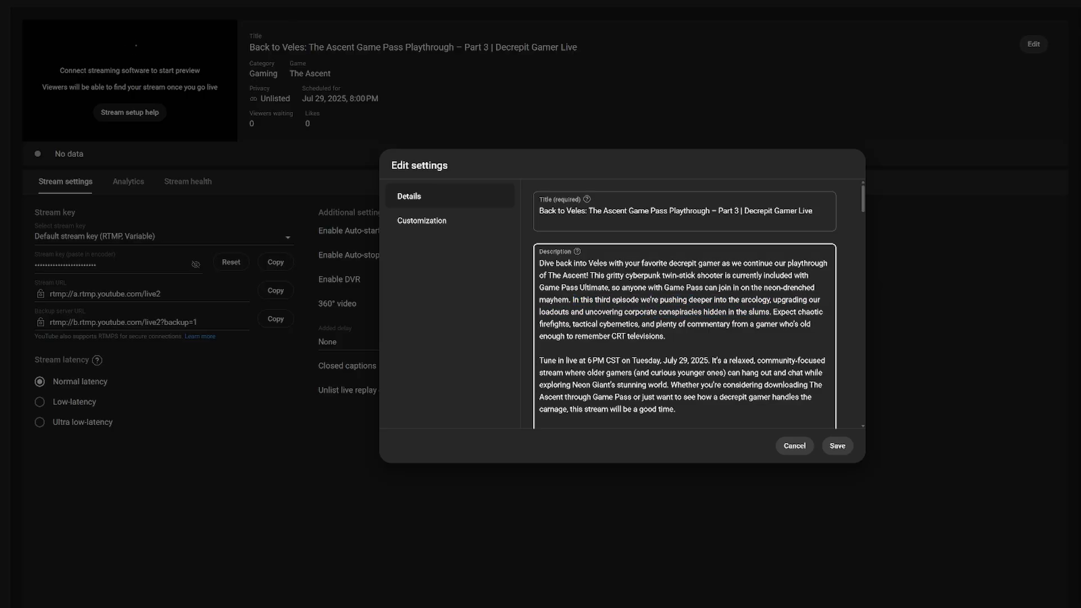
{"action": "scroll", "coordinate": [684, 310], "scroll_direction": "down", "scroll_amount": 1}
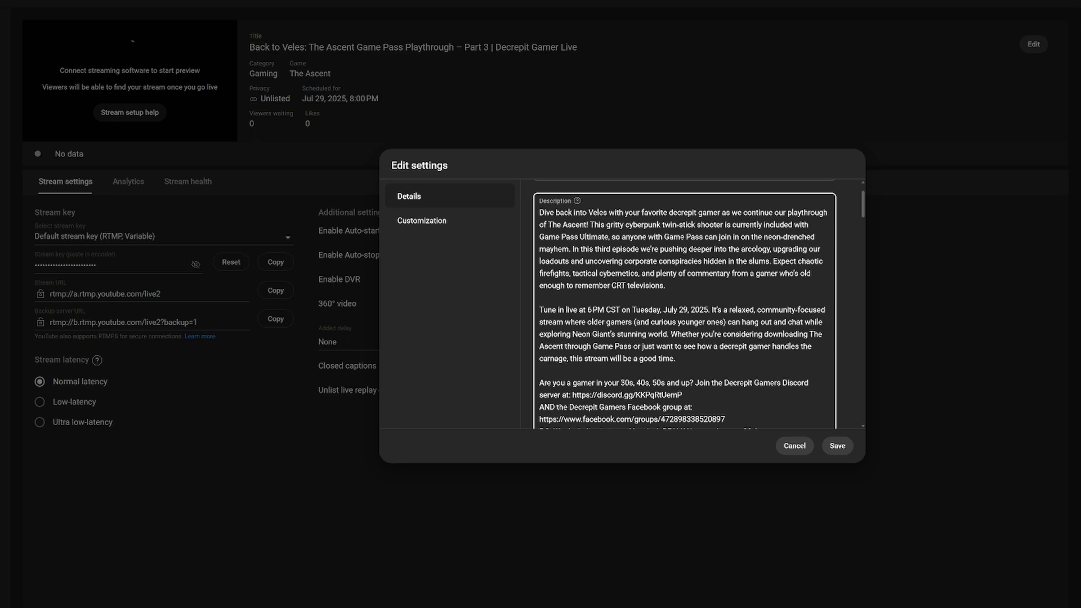
Review the description's links and hashtags, the schedule, visibility, category, game title, thumbnail and playlist in the stream's details.
{"action": "scroll", "coordinate": [684, 304], "scroll_direction": "down", "scroll_amount": 2}
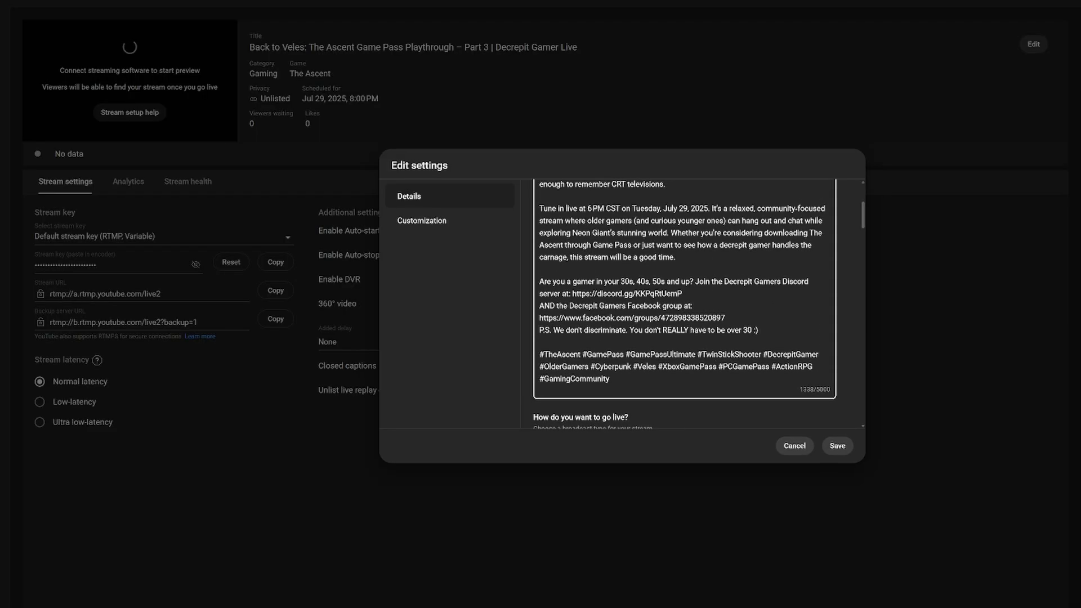
{"action": "scroll", "coordinate": [723, 223], "scroll_direction": "up", "scroll_amount": 1}
{"action": "scroll", "coordinate": [684, 305], "scroll_direction": "down", "scroll_amount": 1}
{"action": "scroll", "coordinate": [686, 341], "scroll_direction": "down", "scroll_amount": 2}
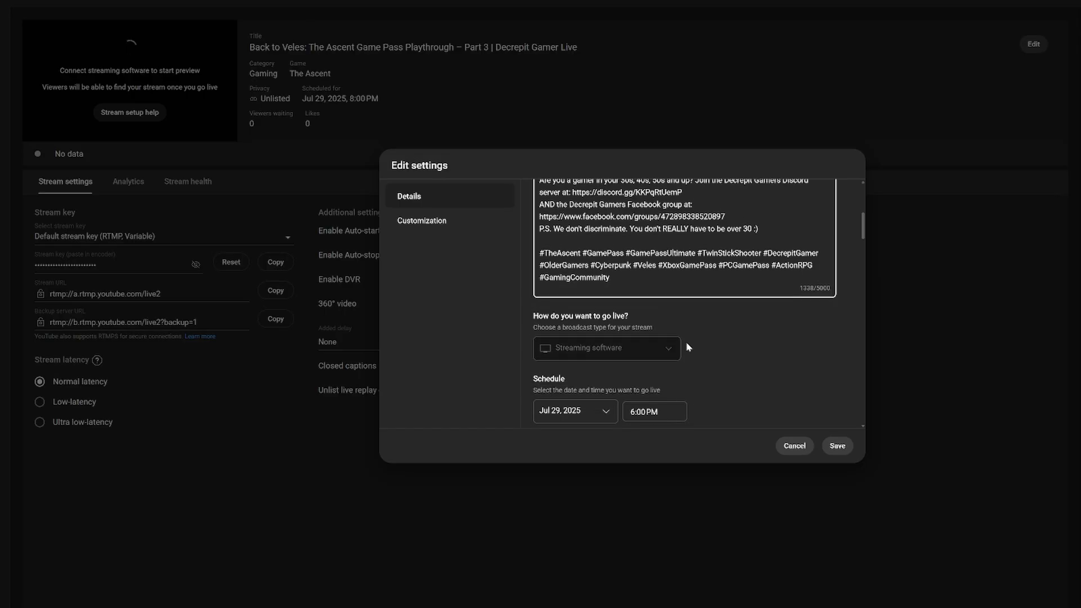
{"action": "scroll", "coordinate": [685, 341], "scroll_direction": "down", "scroll_amount": 2}
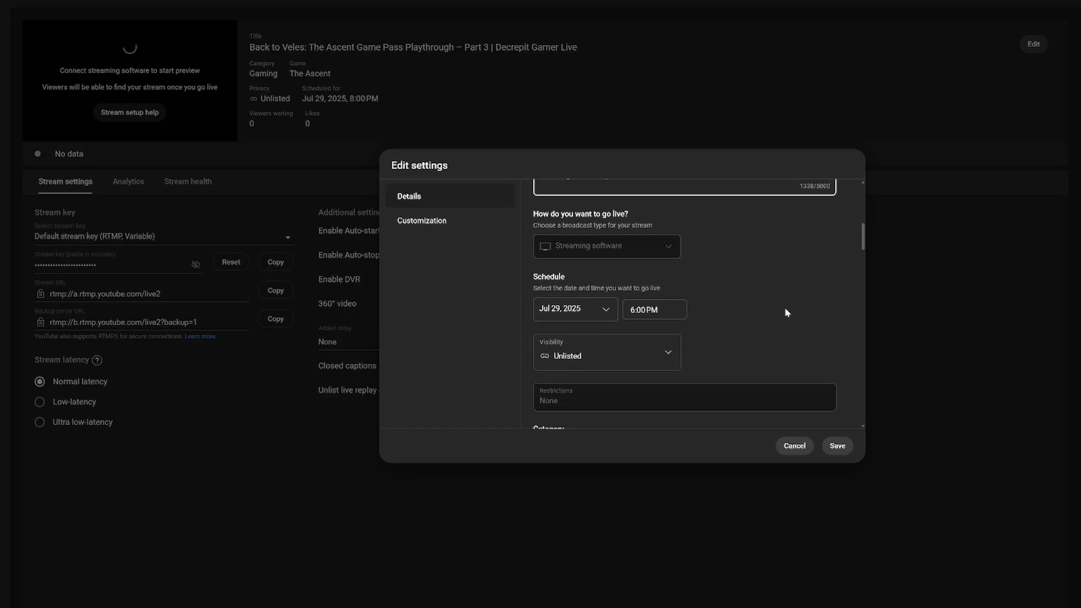
{"action": "scroll", "coordinate": [785, 306], "scroll_direction": "down", "scroll_amount": 3}
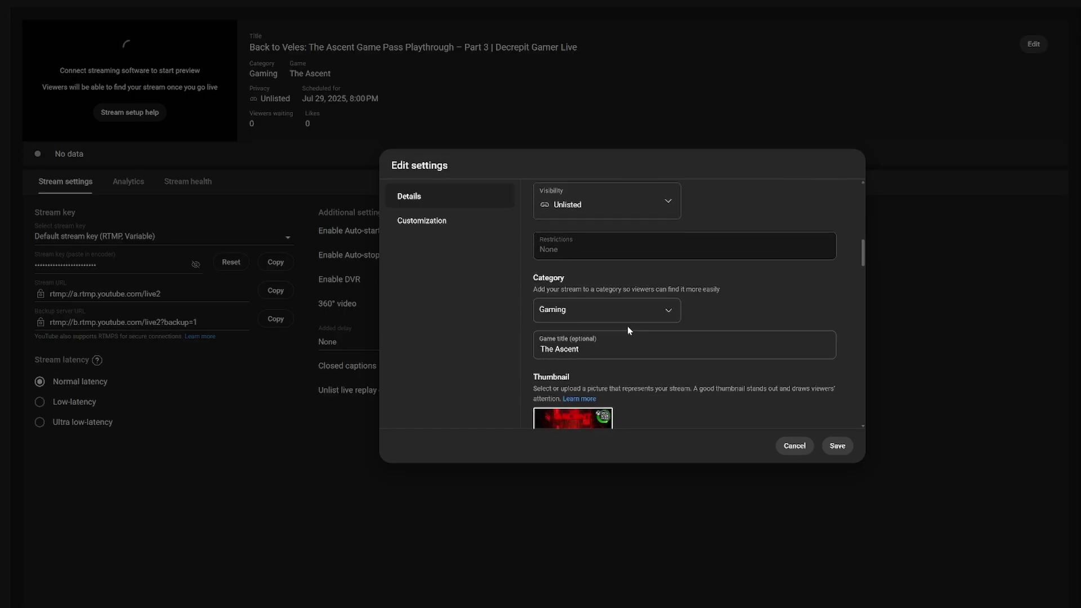
{"action": "scroll", "coordinate": [768, 297], "scroll_direction": "down", "scroll_amount": 2}
{"action": "scroll", "coordinate": [768, 299], "scroll_direction": "down", "scroll_amount": 1}
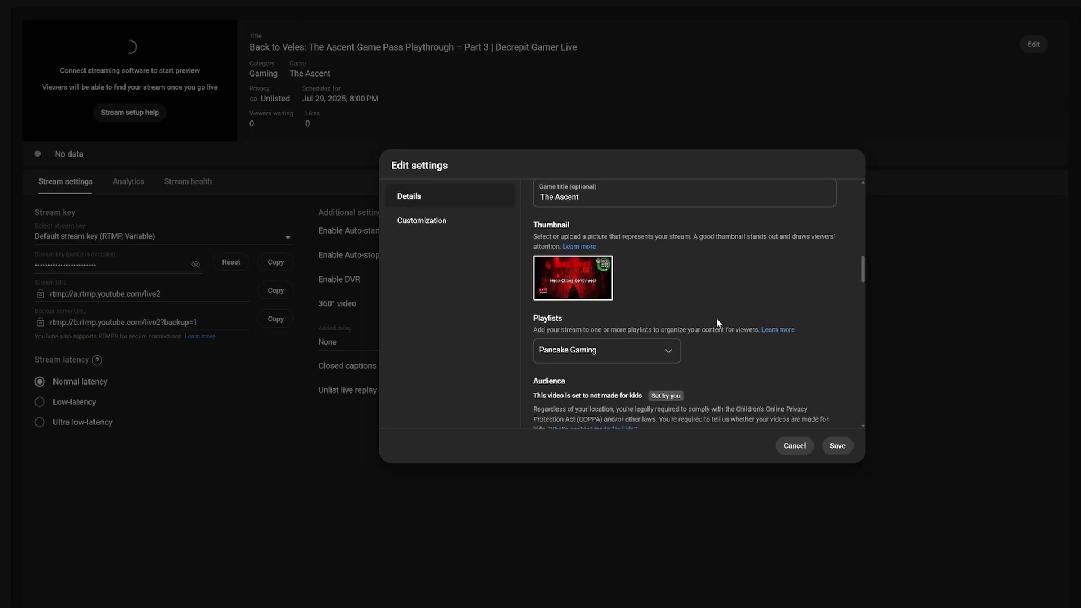
{"action": "mouse_move", "coordinate": [582, 279]}
{"action": "scroll", "coordinate": [707, 289], "scroll_direction": "down", "scroll_amount": 1}
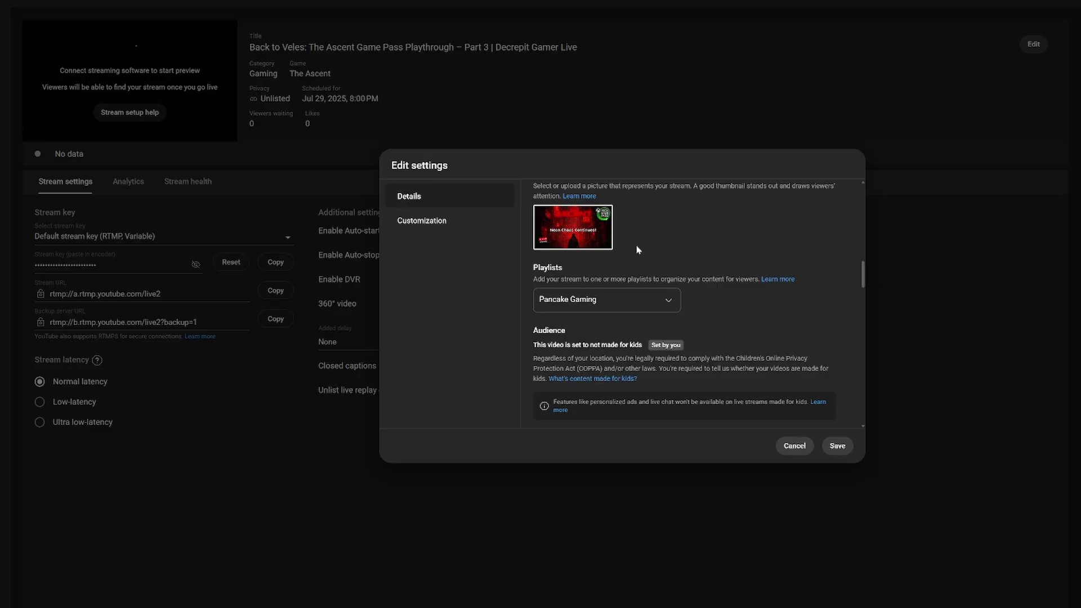
{"action": "scroll", "coordinate": [700, 235], "scroll_direction": "up", "scroll_amount": 12}
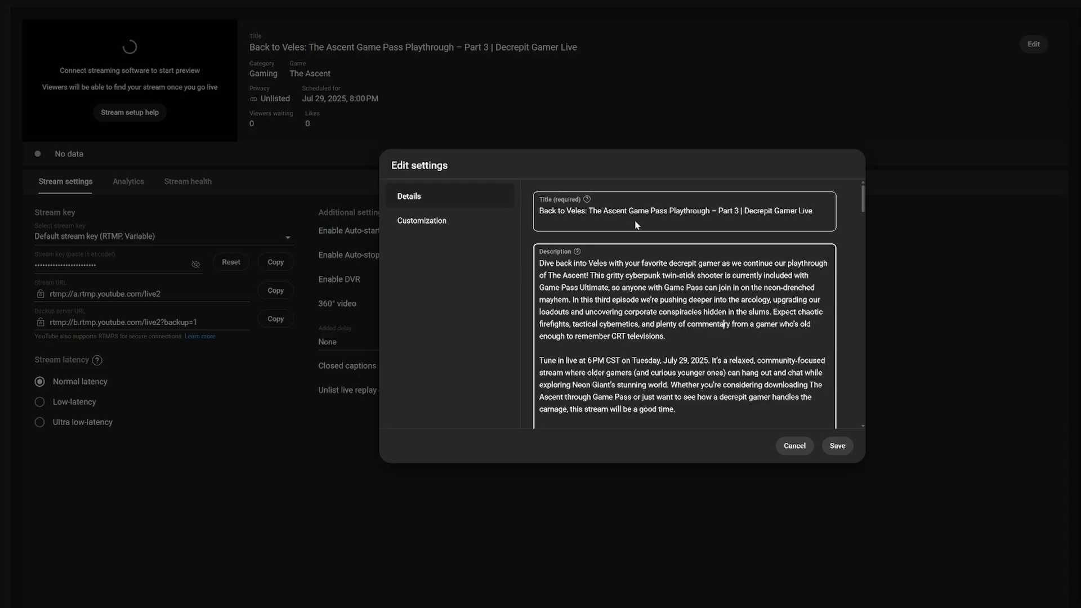
Answer No to the altered content question in the stream's details.
{"action": "scroll", "coordinate": [662, 232], "scroll_direction": "down", "scroll_amount": 10}
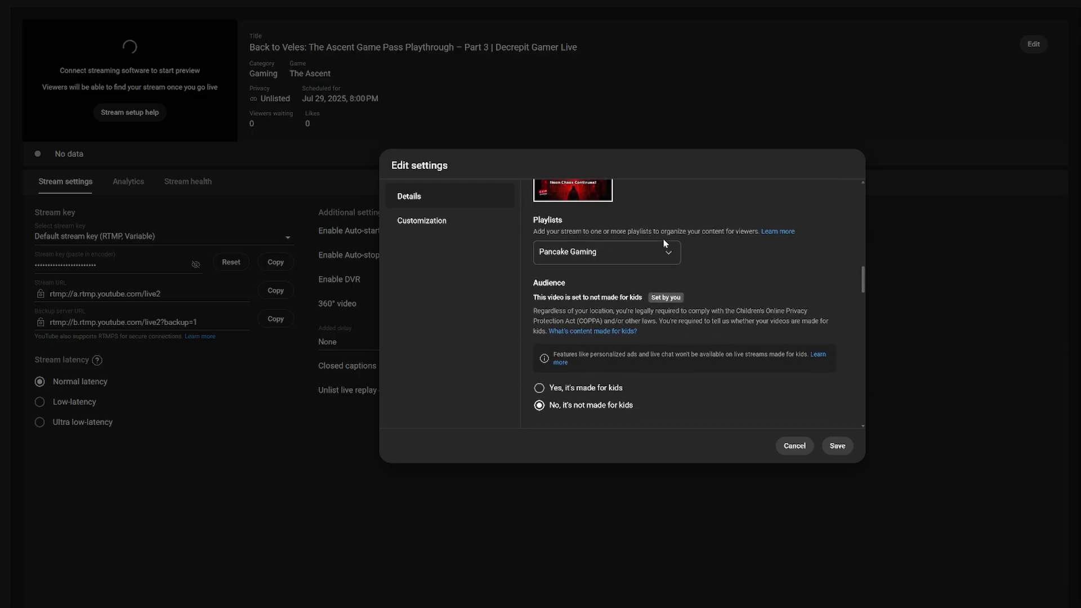
{"action": "scroll", "coordinate": [679, 262], "scroll_direction": "down", "scroll_amount": 4}
{"action": "scroll", "coordinate": [652, 333], "scroll_direction": "down", "scroll_amount": 3}
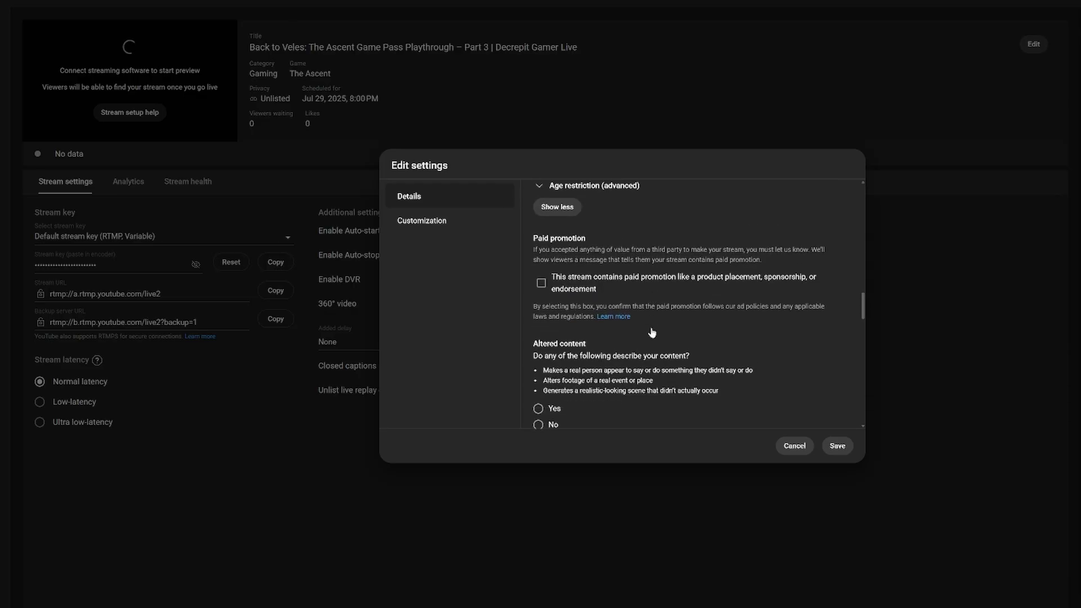
{"action": "left_click", "coordinate": [538, 365]}
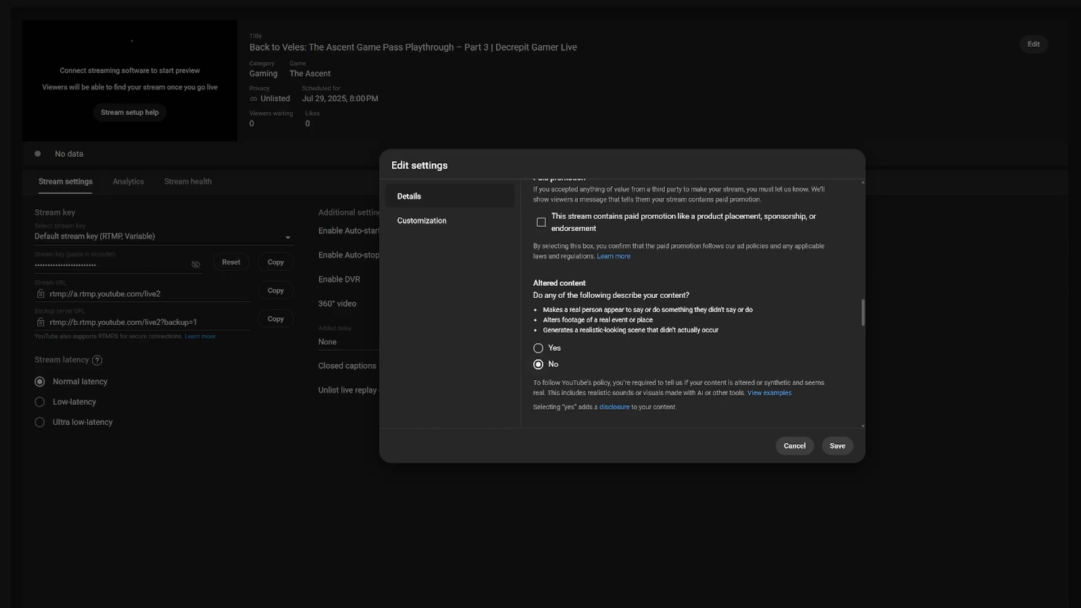
Disallow automatic places for the stream's featured places.
{"action": "scroll", "coordinate": [689, 304], "scroll_direction": "down", "scroll_amount": 2}
{"action": "scroll", "coordinate": [676, 281], "scroll_direction": "down", "scroll_amount": 4}
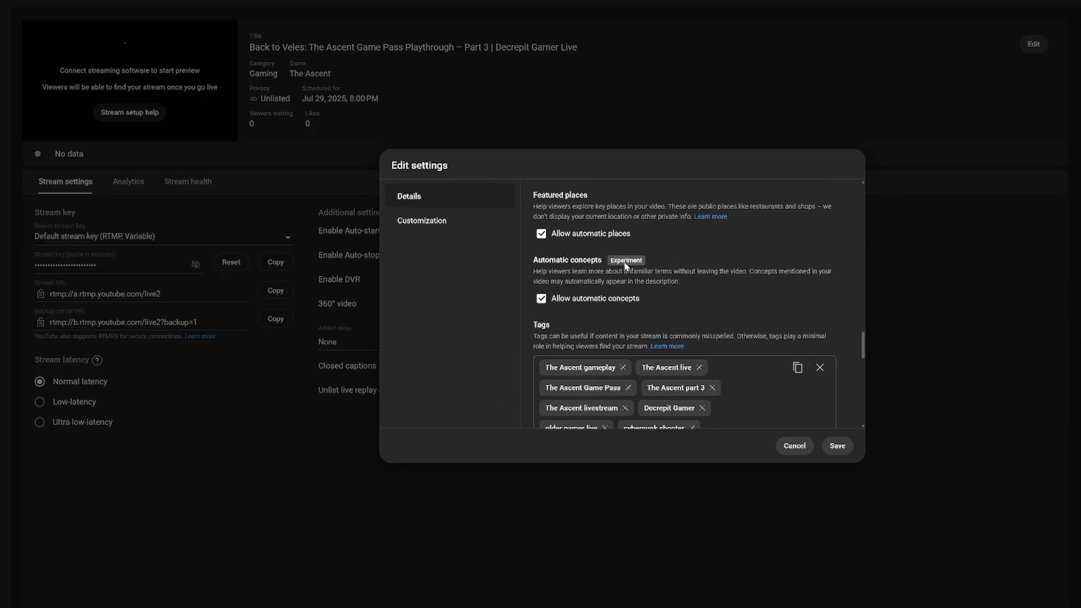
{"action": "left_click", "coordinate": [540, 234]}
Check the automatic chapters, paid promotion, thumbnail, tags, language, and recording settings in the stream's details.
{"action": "scroll", "coordinate": [739, 237], "scroll_direction": "down", "scroll_amount": 3}
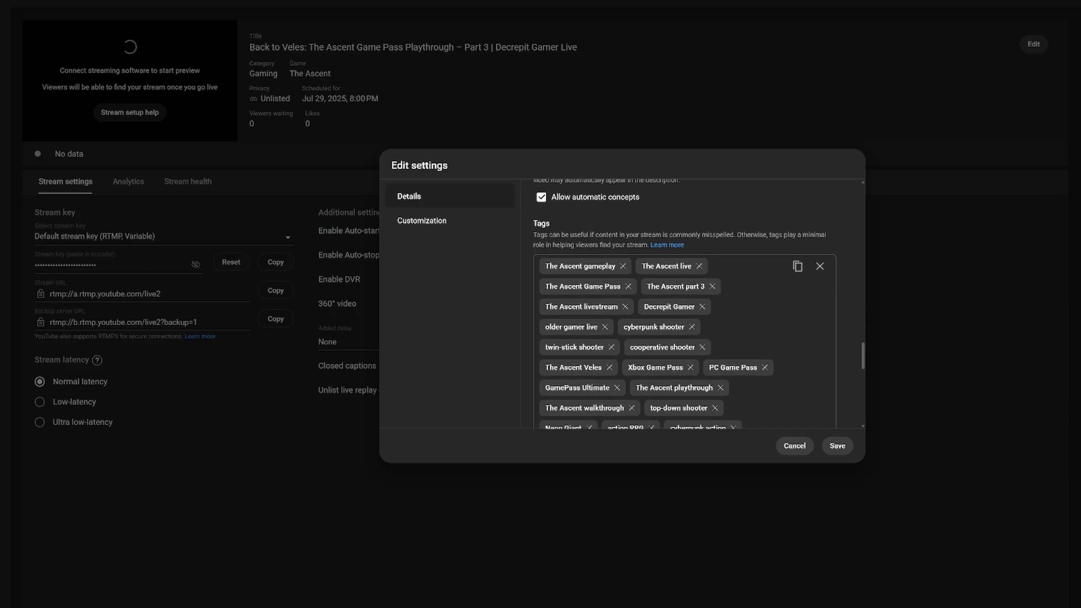
{"action": "scroll", "coordinate": [561, 244], "scroll_direction": "up", "scroll_amount": 3}
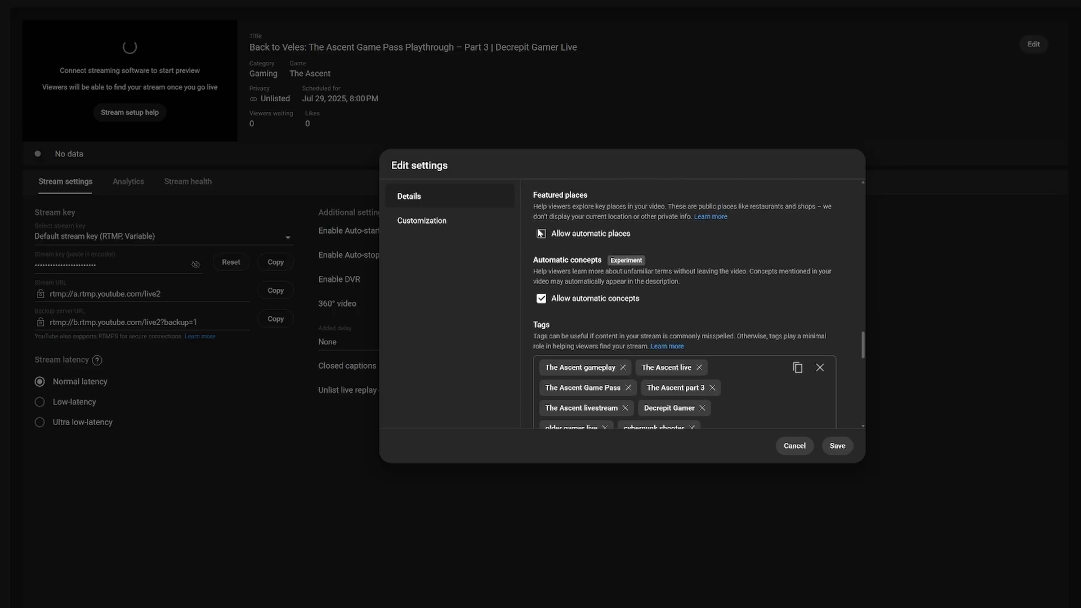
{"action": "scroll", "coordinate": [735, 280], "scroll_direction": "up", "scroll_amount": 3}
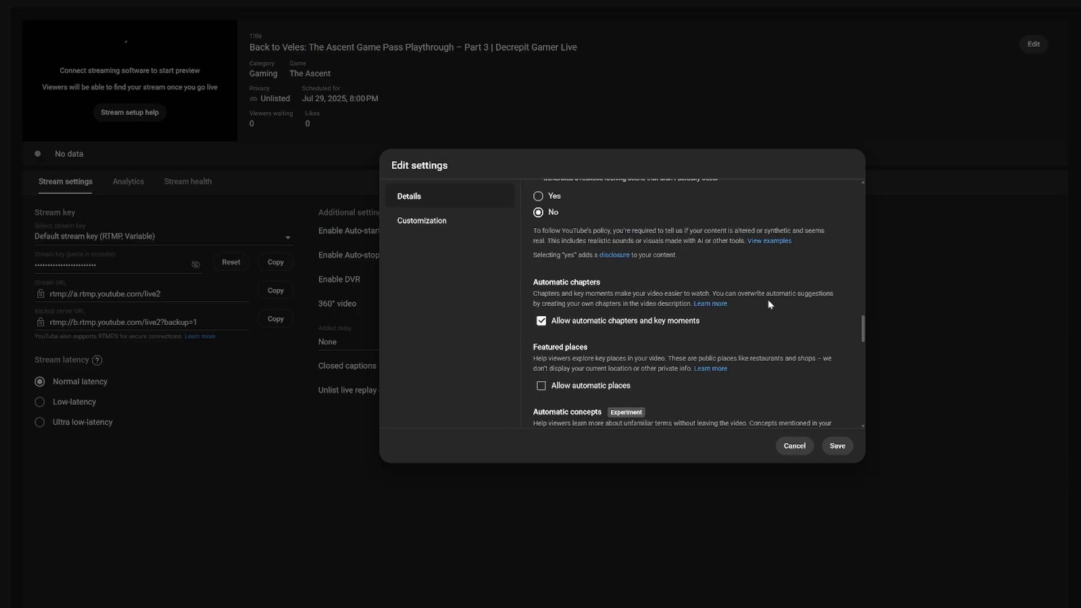
{"action": "scroll", "coordinate": [769, 304], "scroll_direction": "down", "scroll_amount": 3}
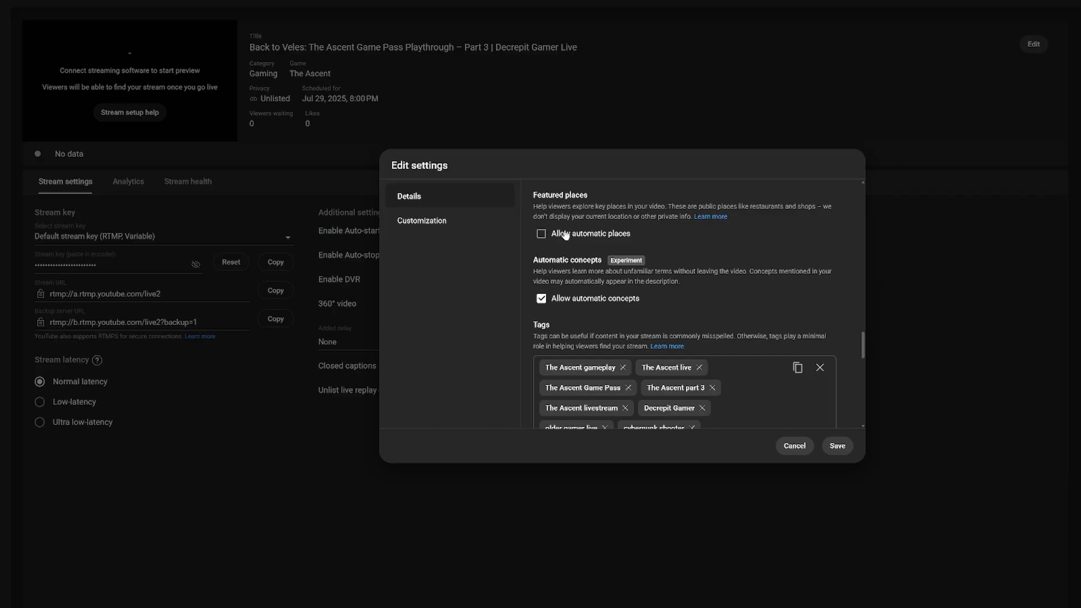
{"action": "scroll", "coordinate": [746, 255], "scroll_direction": "up", "scroll_amount": 15}
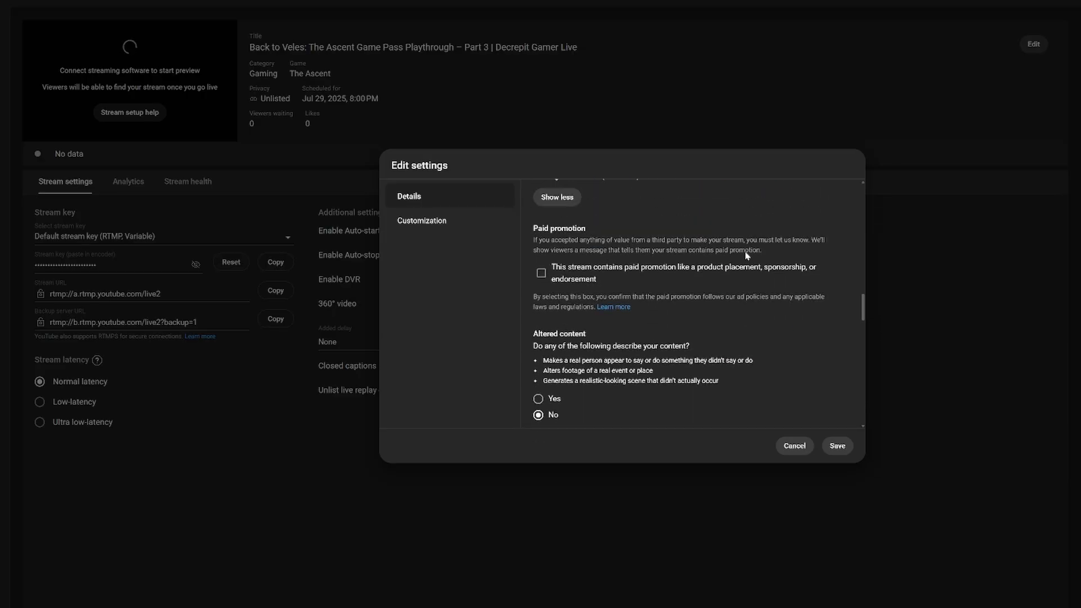
{"action": "scroll", "coordinate": [745, 255], "scroll_direction": "up", "scroll_amount": 1}
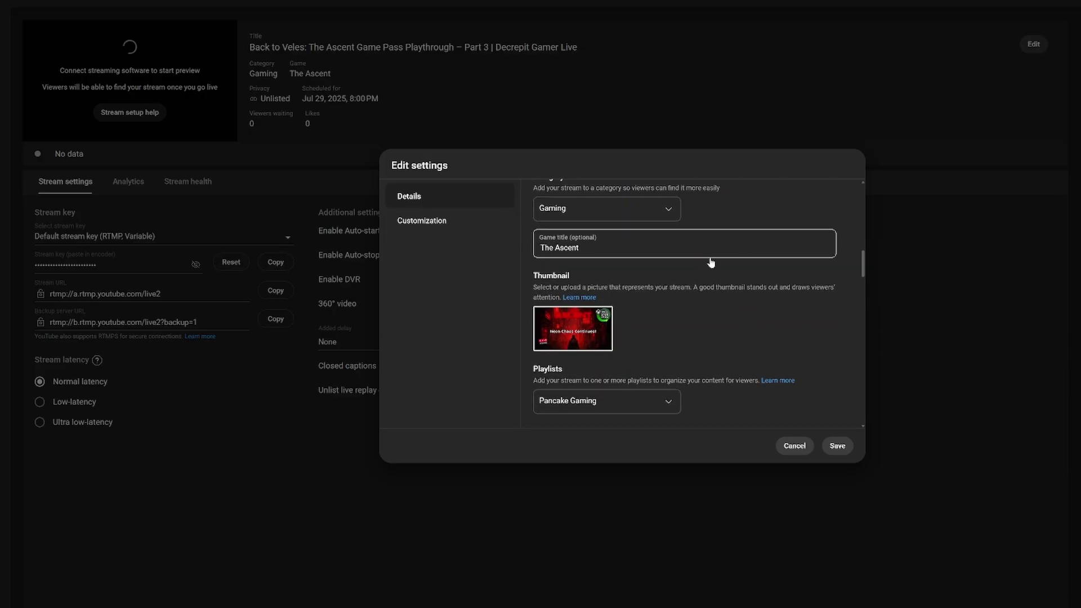
{"action": "scroll", "coordinate": [647, 247], "scroll_direction": "down", "scroll_amount": 3}
{"action": "scroll", "coordinate": [652, 251], "scroll_direction": "down", "scroll_amount": 9}
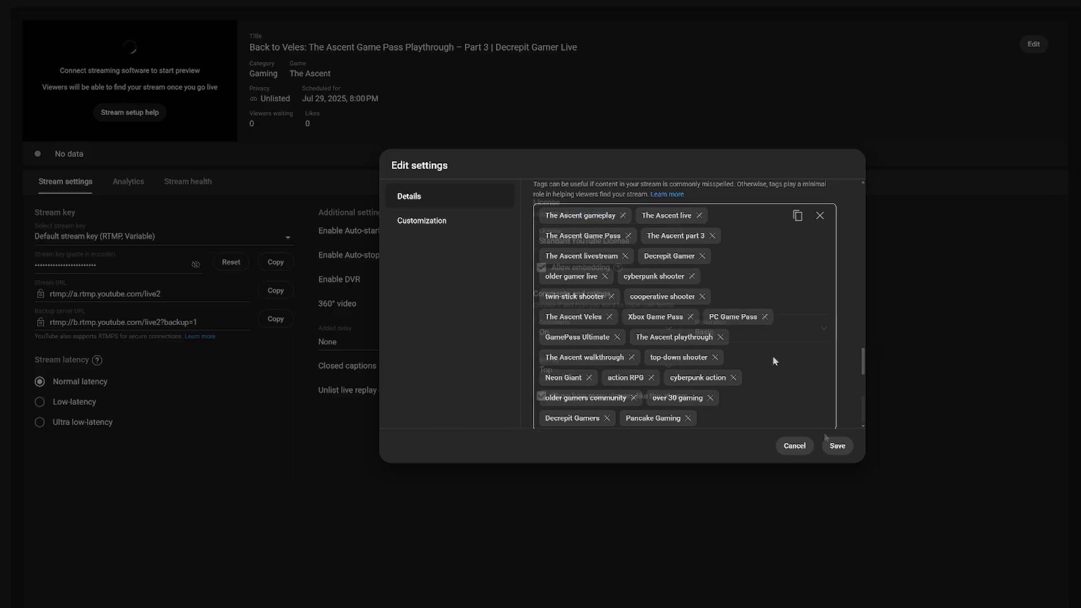
{"action": "scroll", "coordinate": [808, 421], "scroll_direction": "down", "scroll_amount": 8}
{"action": "scroll", "coordinate": [811, 427], "scroll_direction": "up", "scroll_amount": 3}
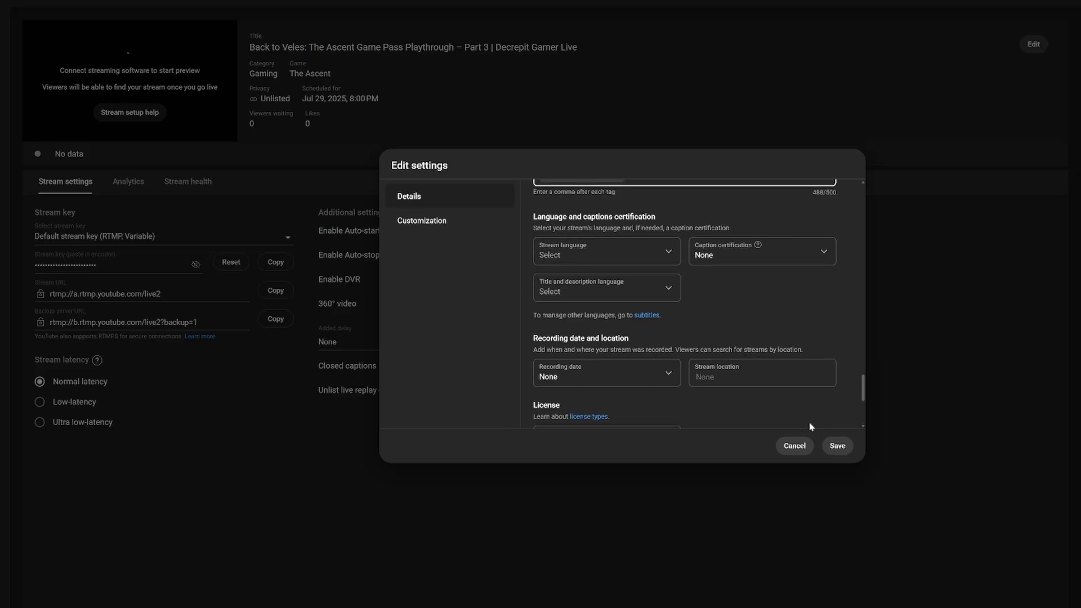
Save the edited stream settings and set the stream latency to Low-latency.
{"action": "left_click", "coordinate": [837, 445]}
{"action": "left_click", "coordinate": [40, 402]}
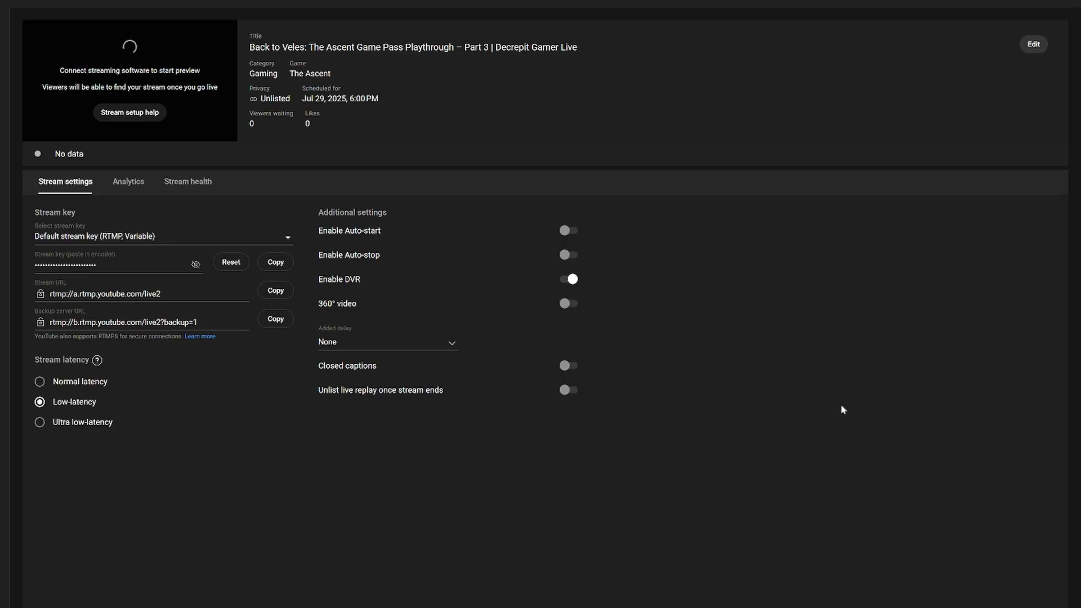
Change the scheduled stream's visibility to Public and save the settings.
{"action": "left_click", "coordinate": [1034, 44]}
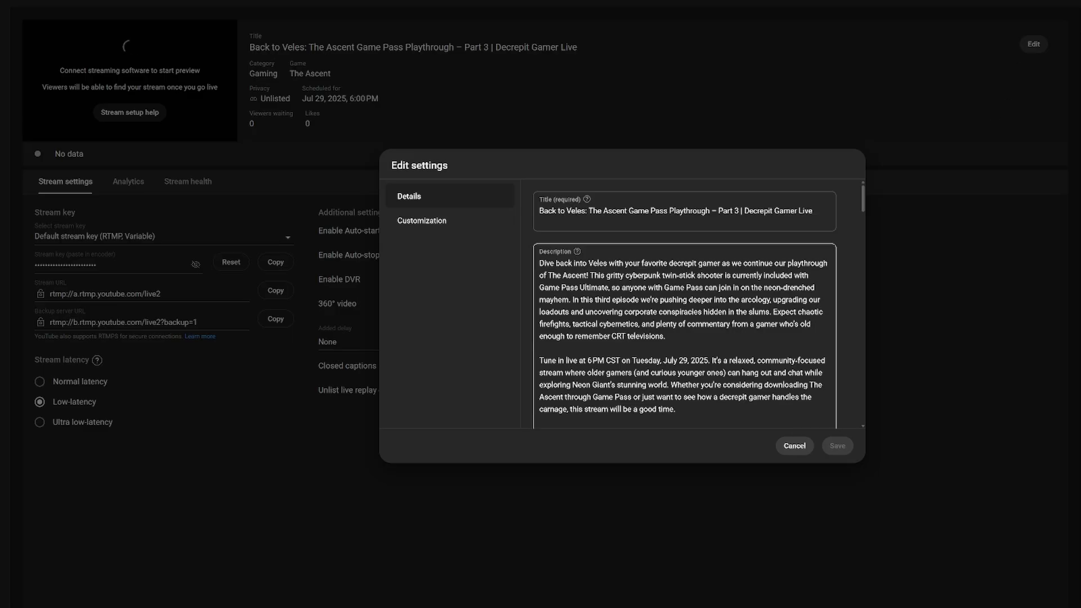
{"action": "scroll", "coordinate": [825, 360], "scroll_direction": "down", "scroll_amount": 10}
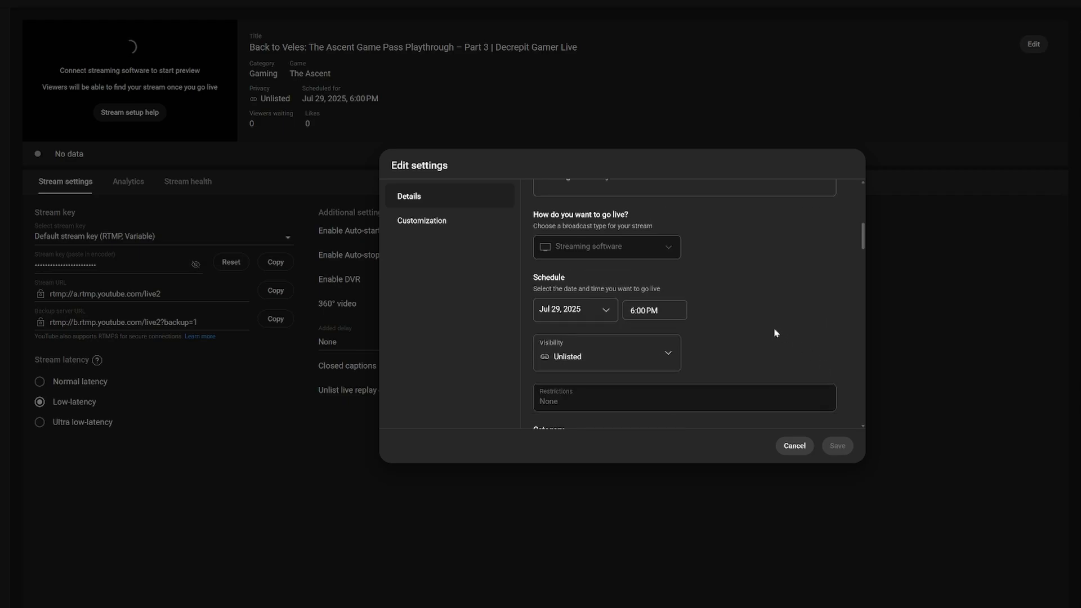
{"action": "left_click", "coordinate": [667, 353]}
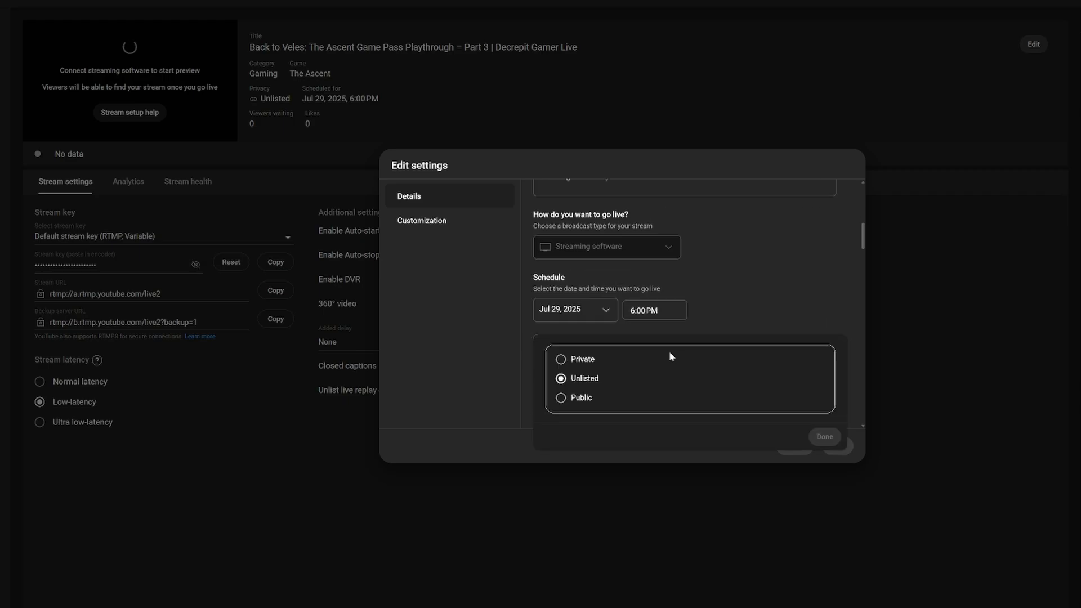
{"action": "left_click", "coordinate": [561, 398]}
{"action": "left_click", "coordinate": [825, 437]}
{"action": "left_click", "coordinate": [838, 445]}
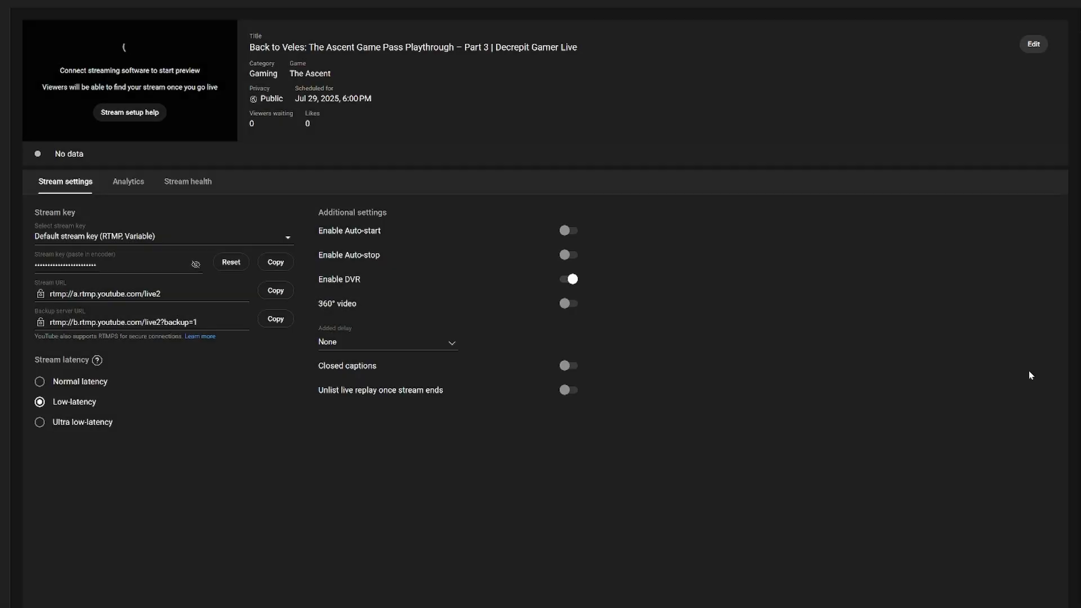